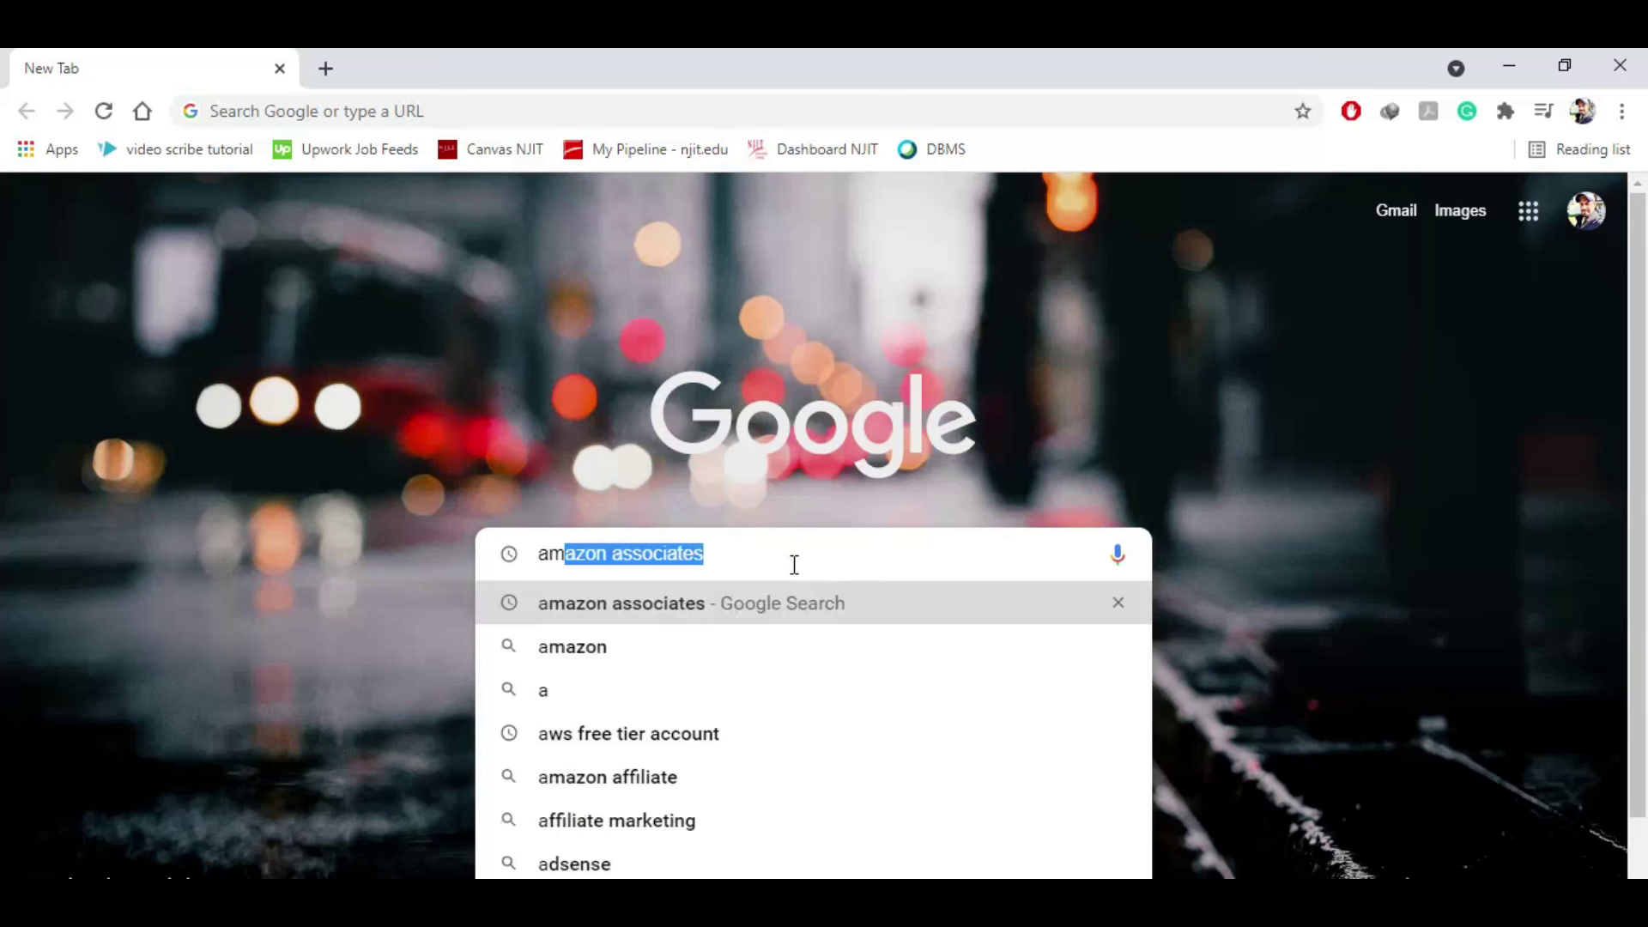
Open Amazon.com Associates Central through a search for "amazon associates" and begin signing up with a new Amazon account
{"action": "key", "text": "Return"}
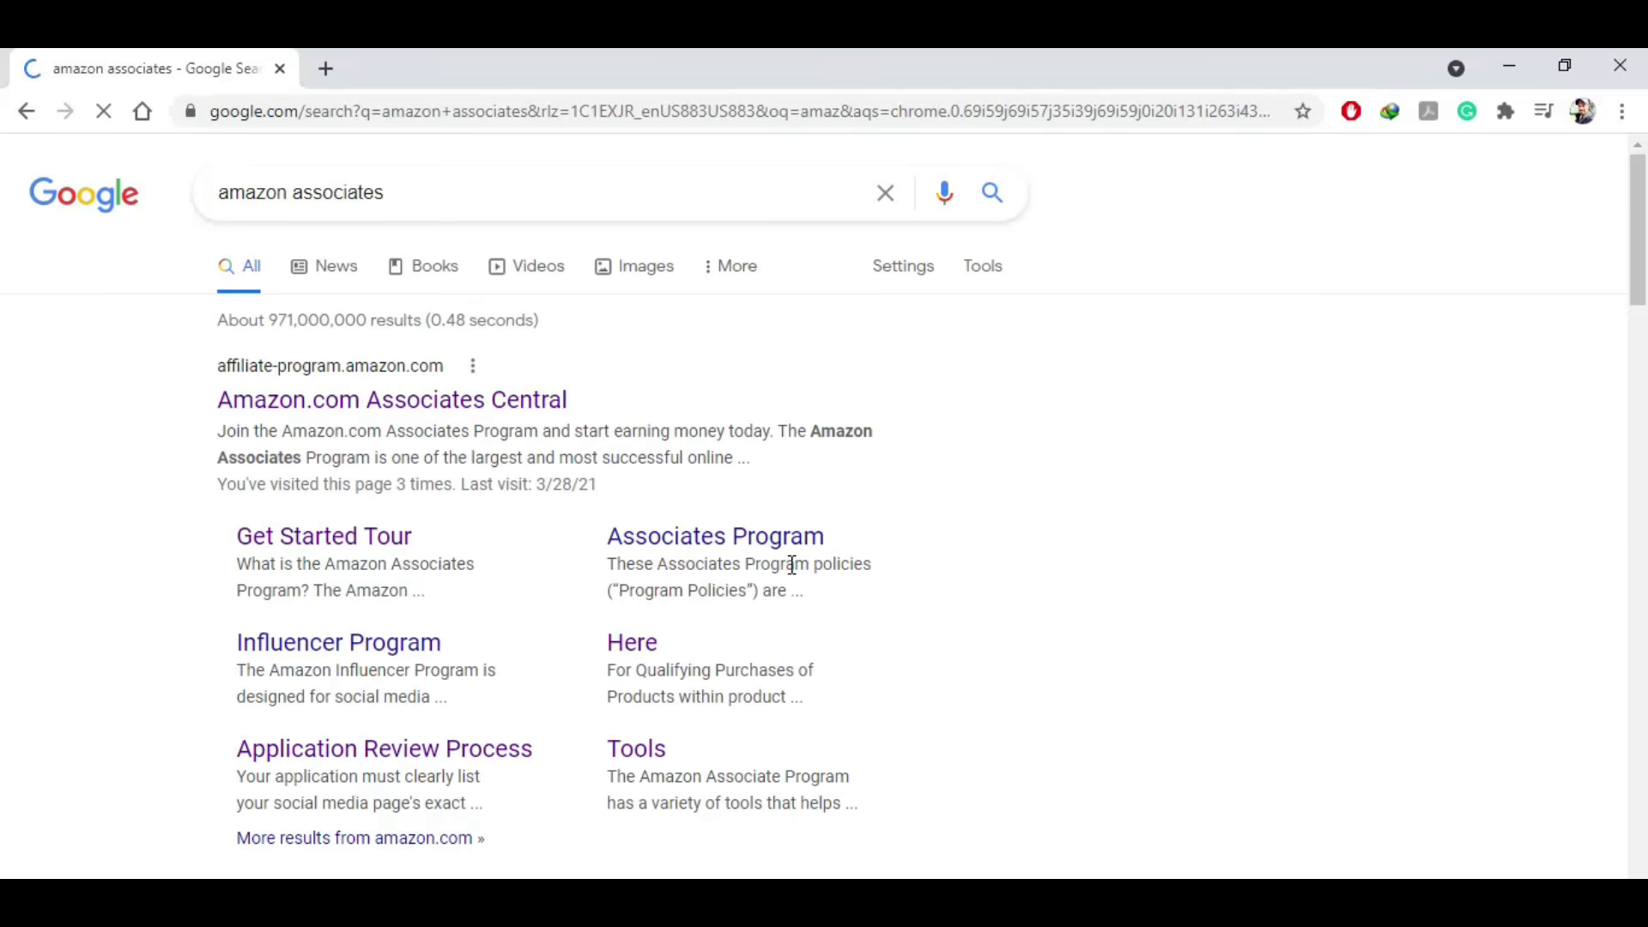
{"action": "left_click", "coordinate": [459, 402]}
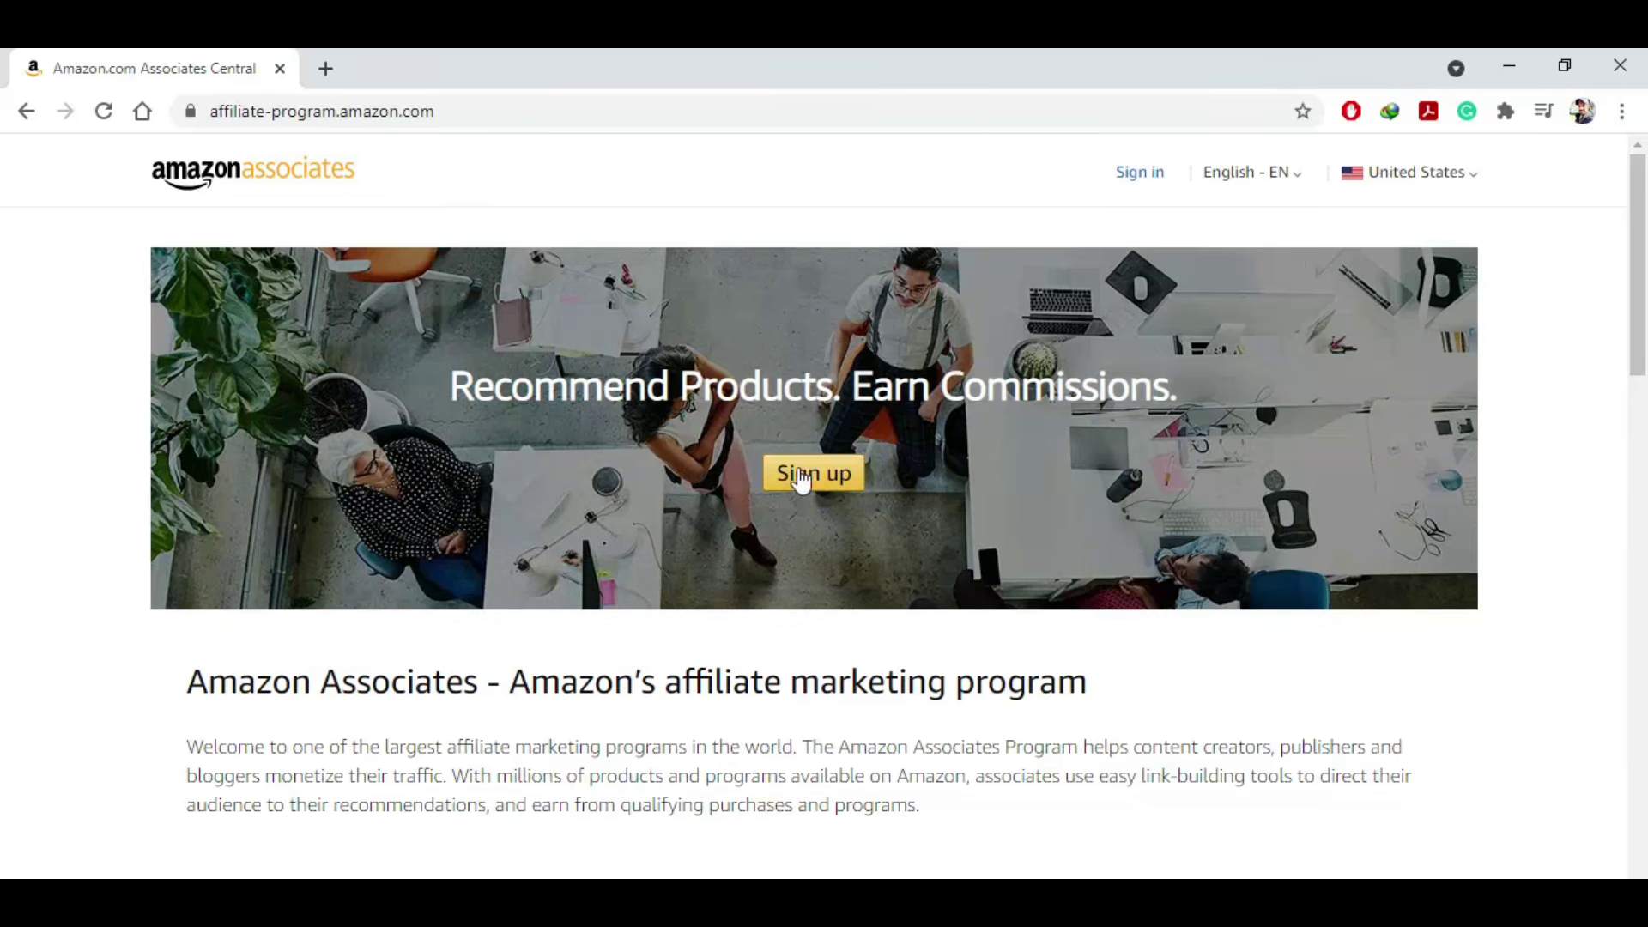
{"action": "left_click", "coordinate": [809, 476]}
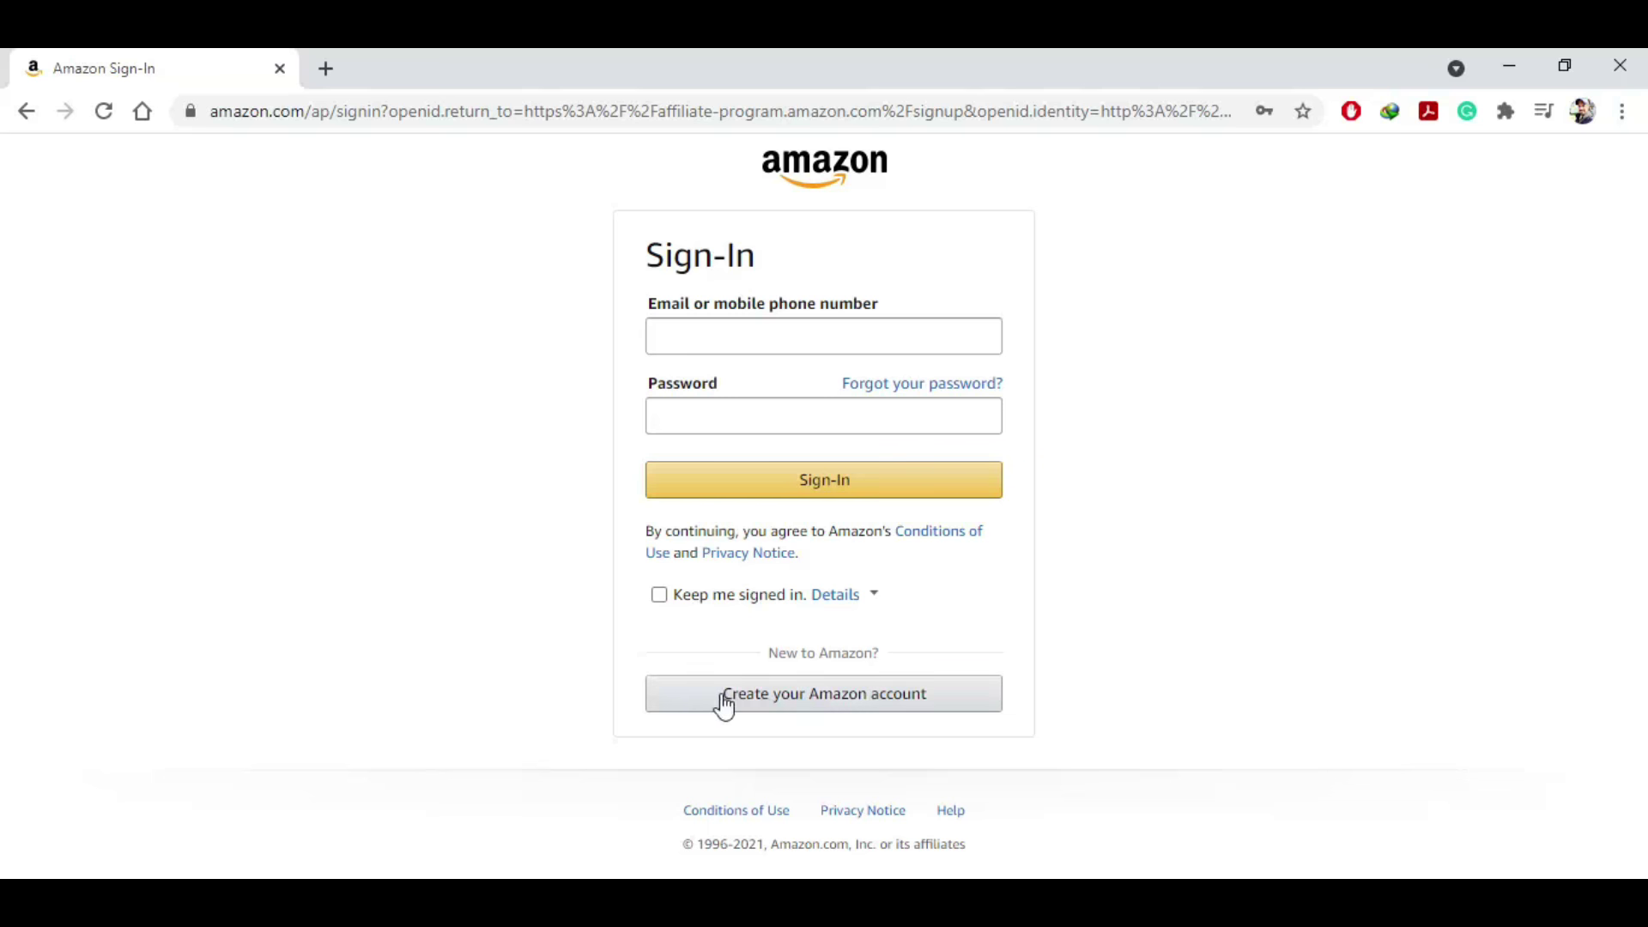
{"action": "left_click", "coordinate": [886, 704]}
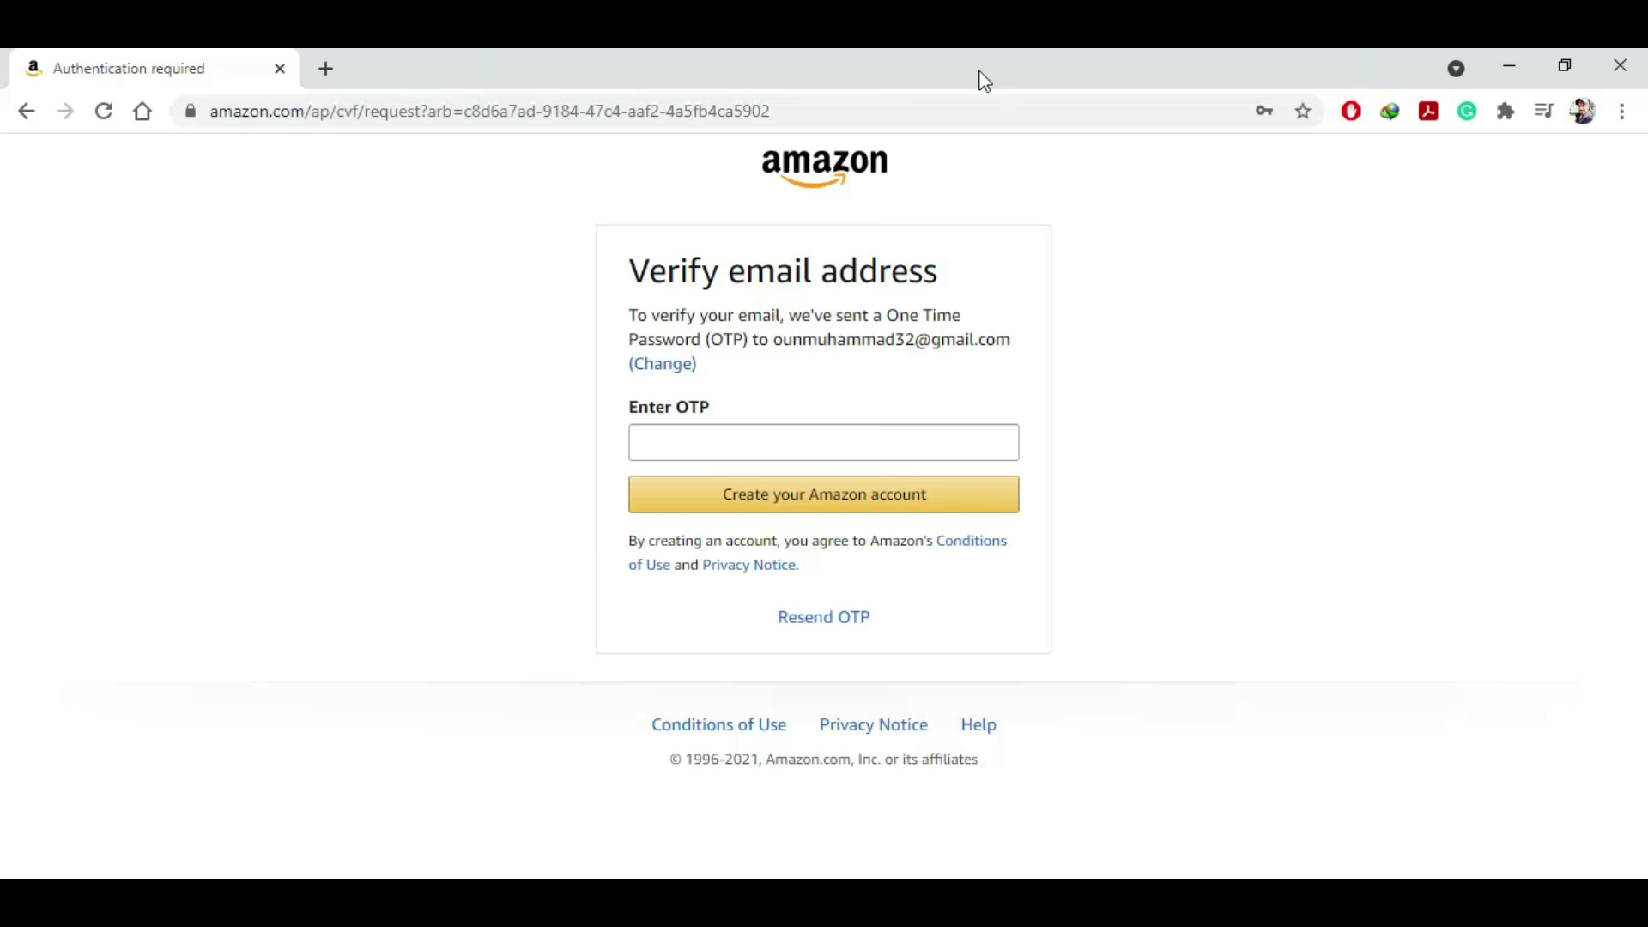
Paste the one-time password for the email verification and create the Amazon account
{"action": "right_click", "coordinate": [917, 447]}
{"action": "left_click", "coordinate": [1006, 636]}
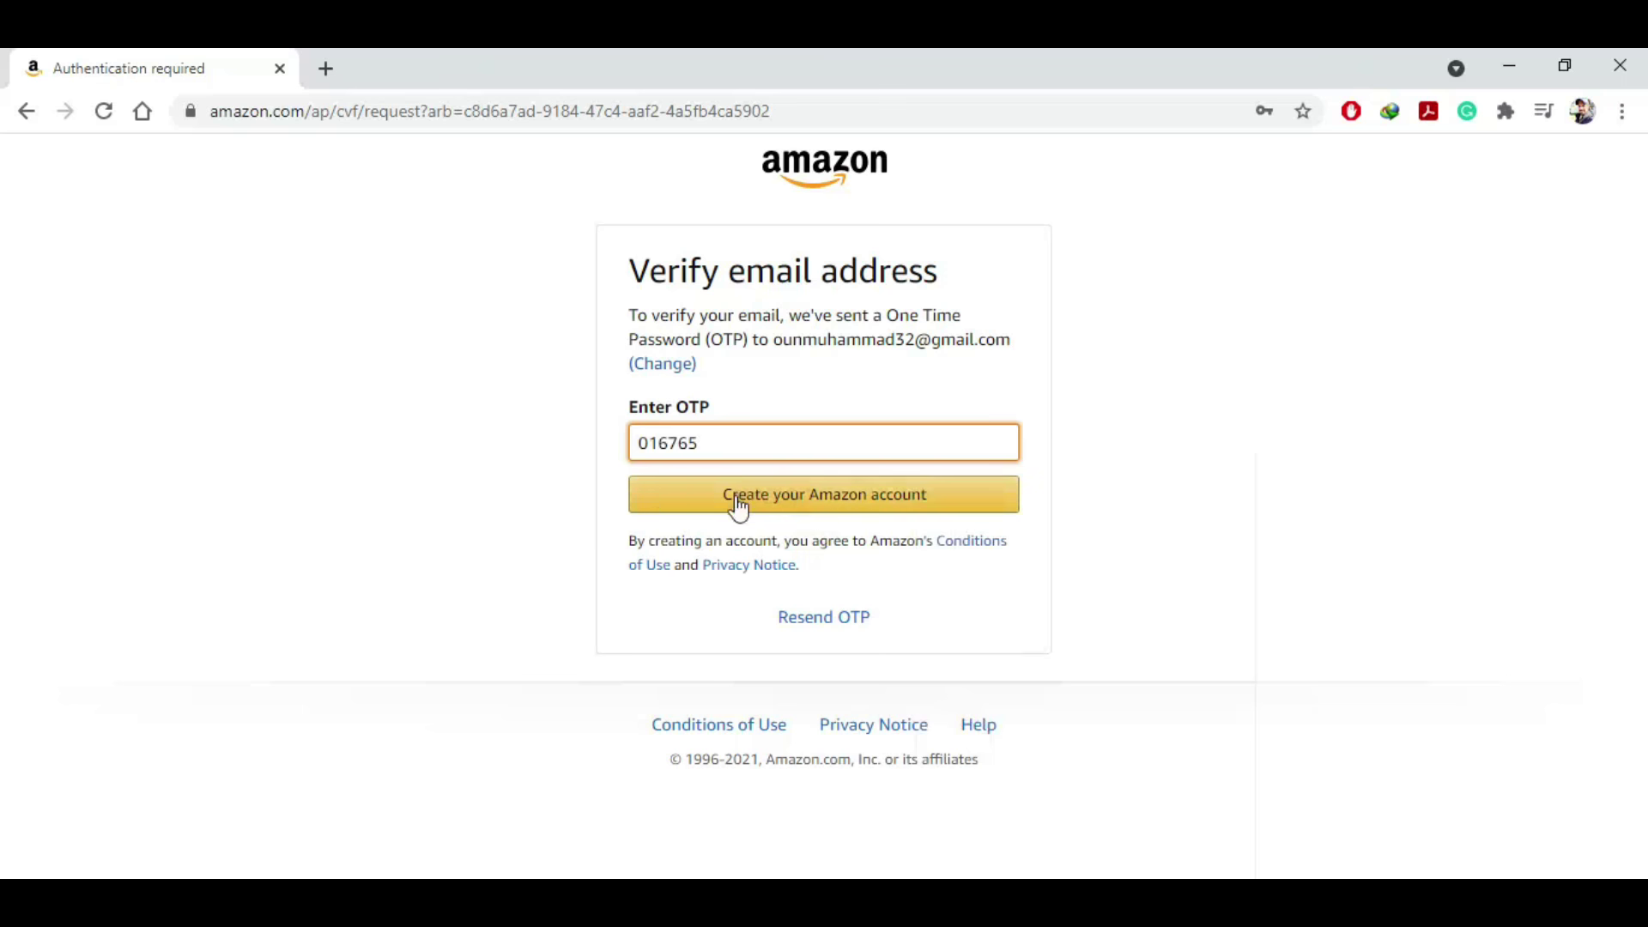
{"action": "left_click", "coordinate": [901, 507]}
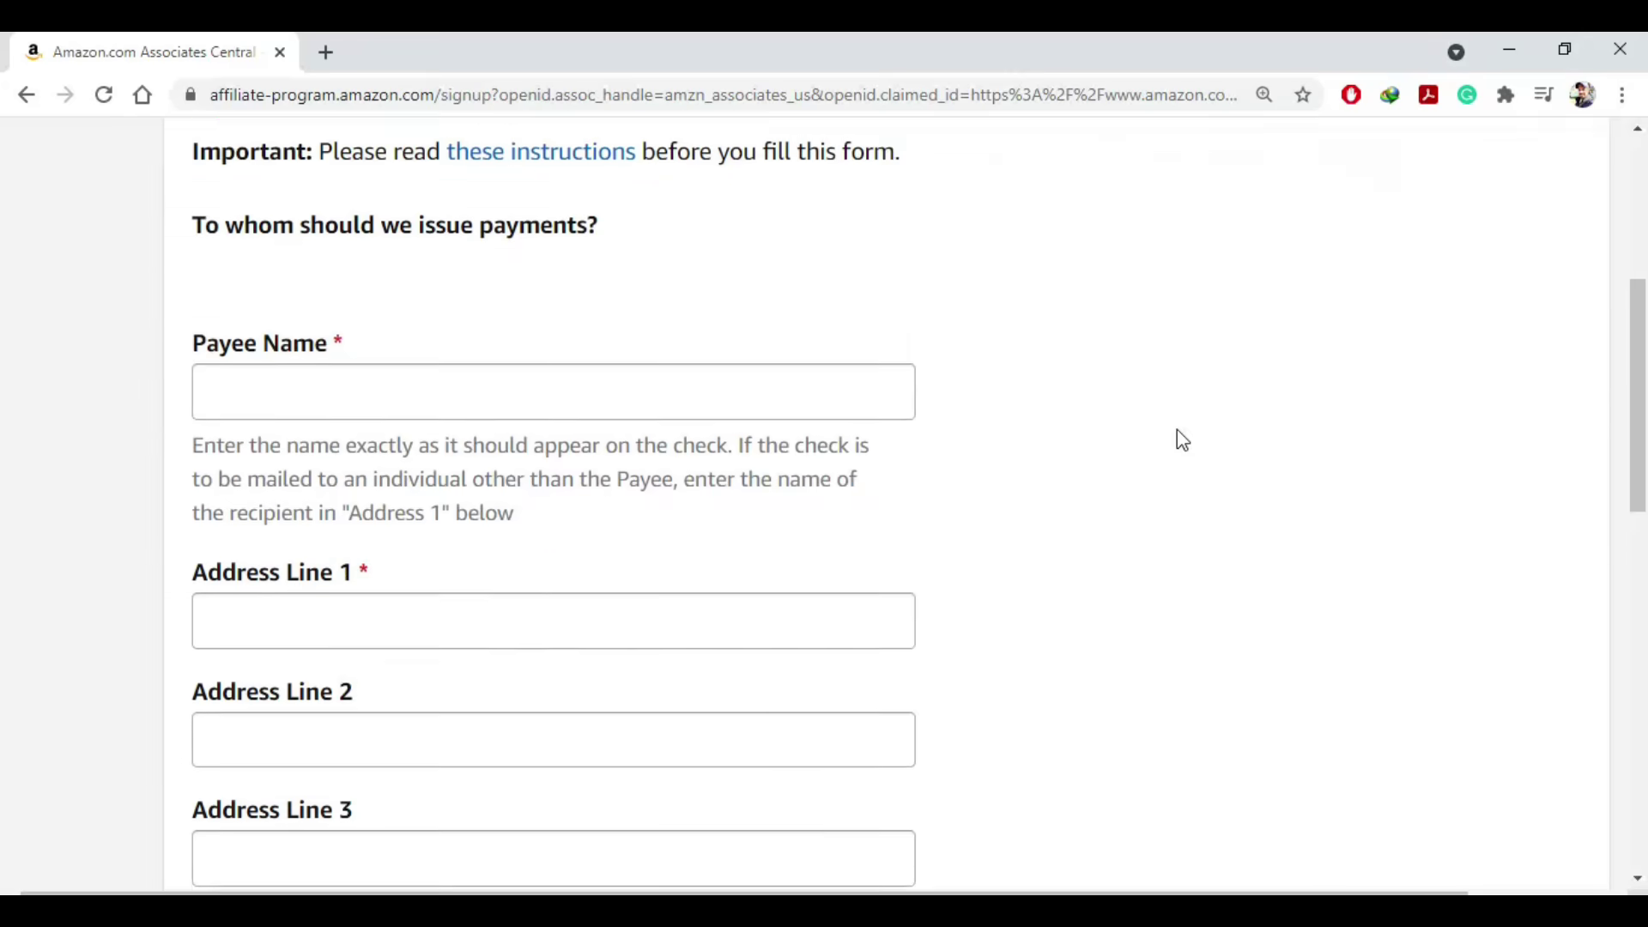
Examine the account information form's fields, from payee name and address through phone number and main contact
{"action": "scroll", "coordinate": [1183, 440], "scroll_direction": "up", "scroll_amount": 4}
{"action": "scroll", "coordinate": [1183, 440], "scroll_direction": "down", "scroll_amount": 1}
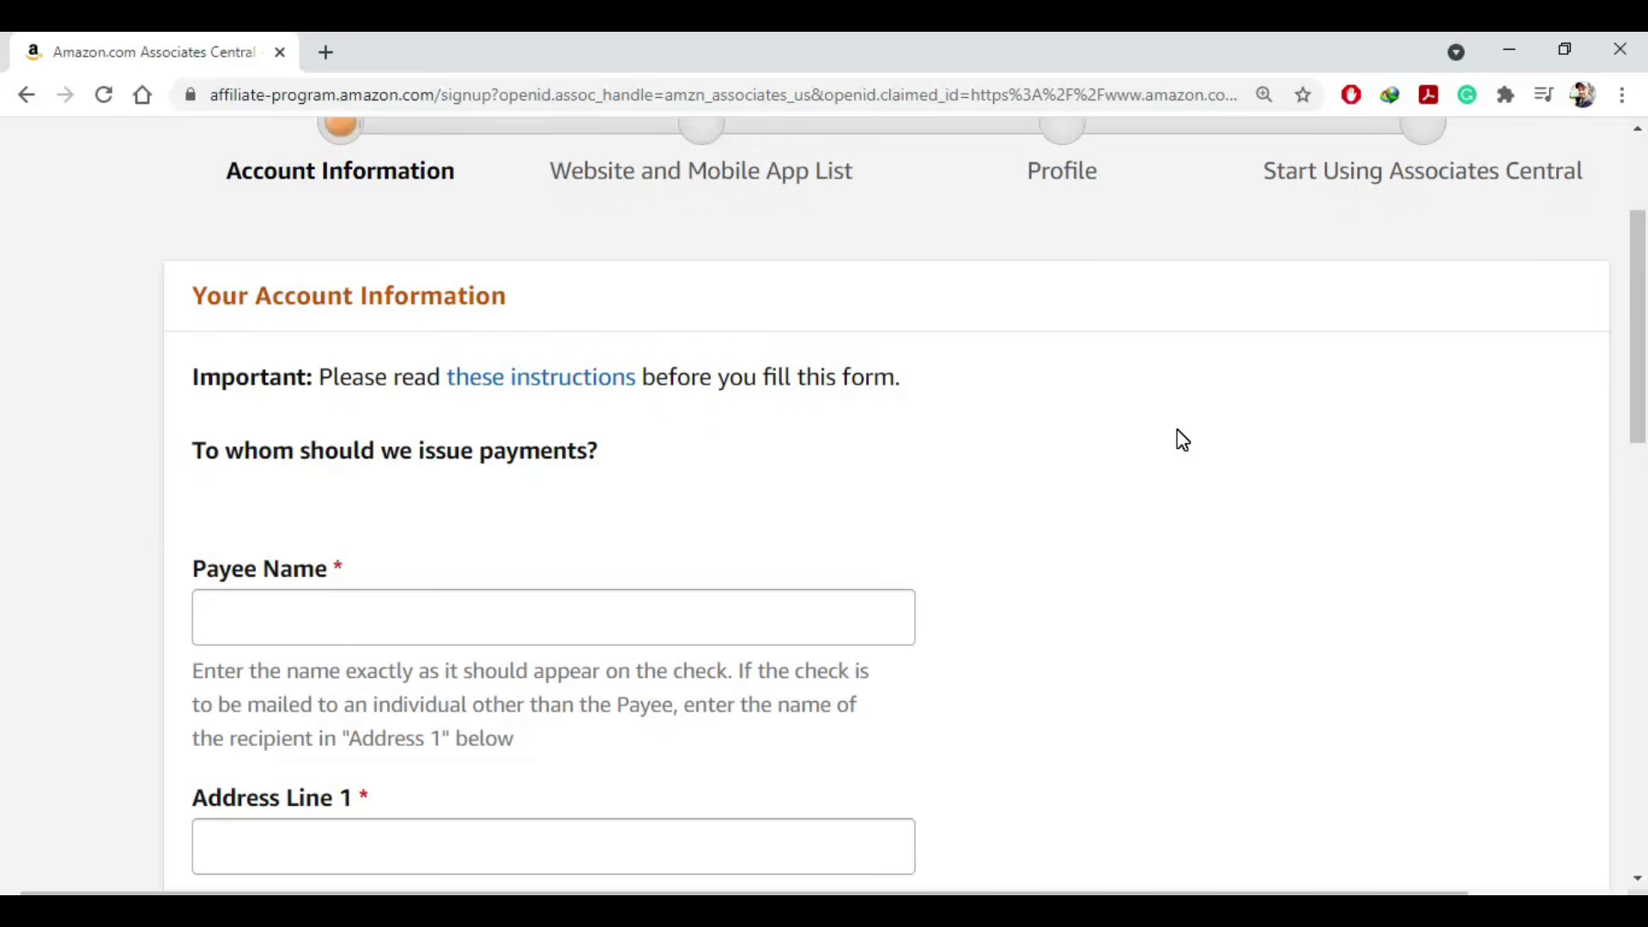
{"action": "scroll", "coordinate": [1178, 435], "scroll_direction": "down", "scroll_amount": 1}
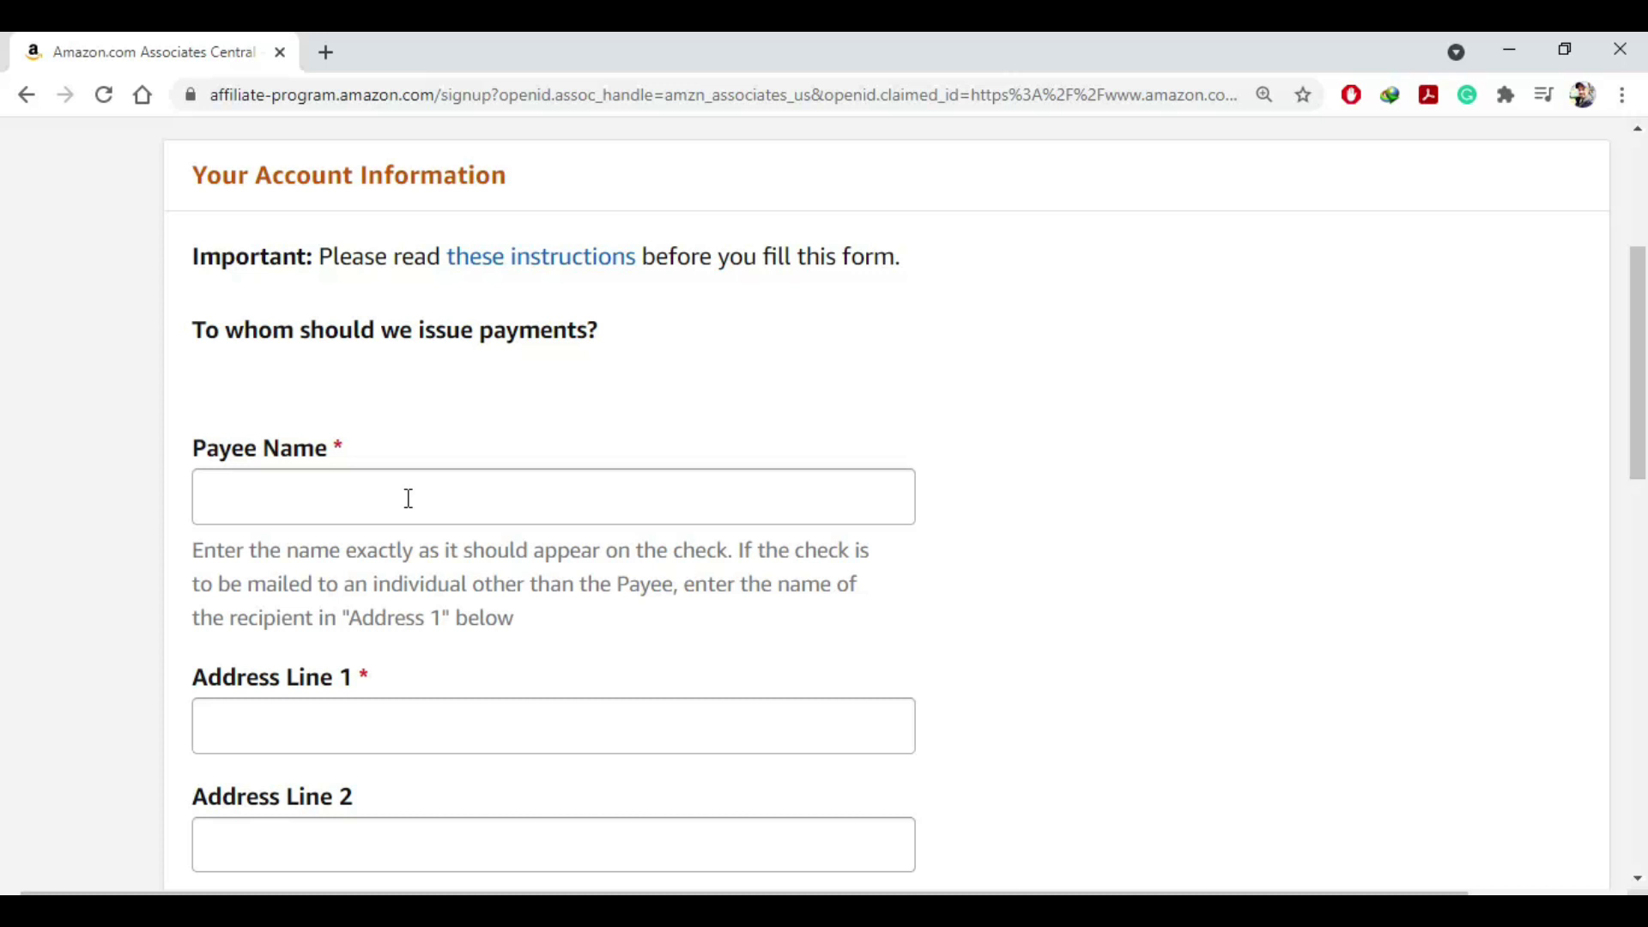
{"action": "scroll", "coordinate": [716, 478], "scroll_direction": "down", "scroll_amount": 3}
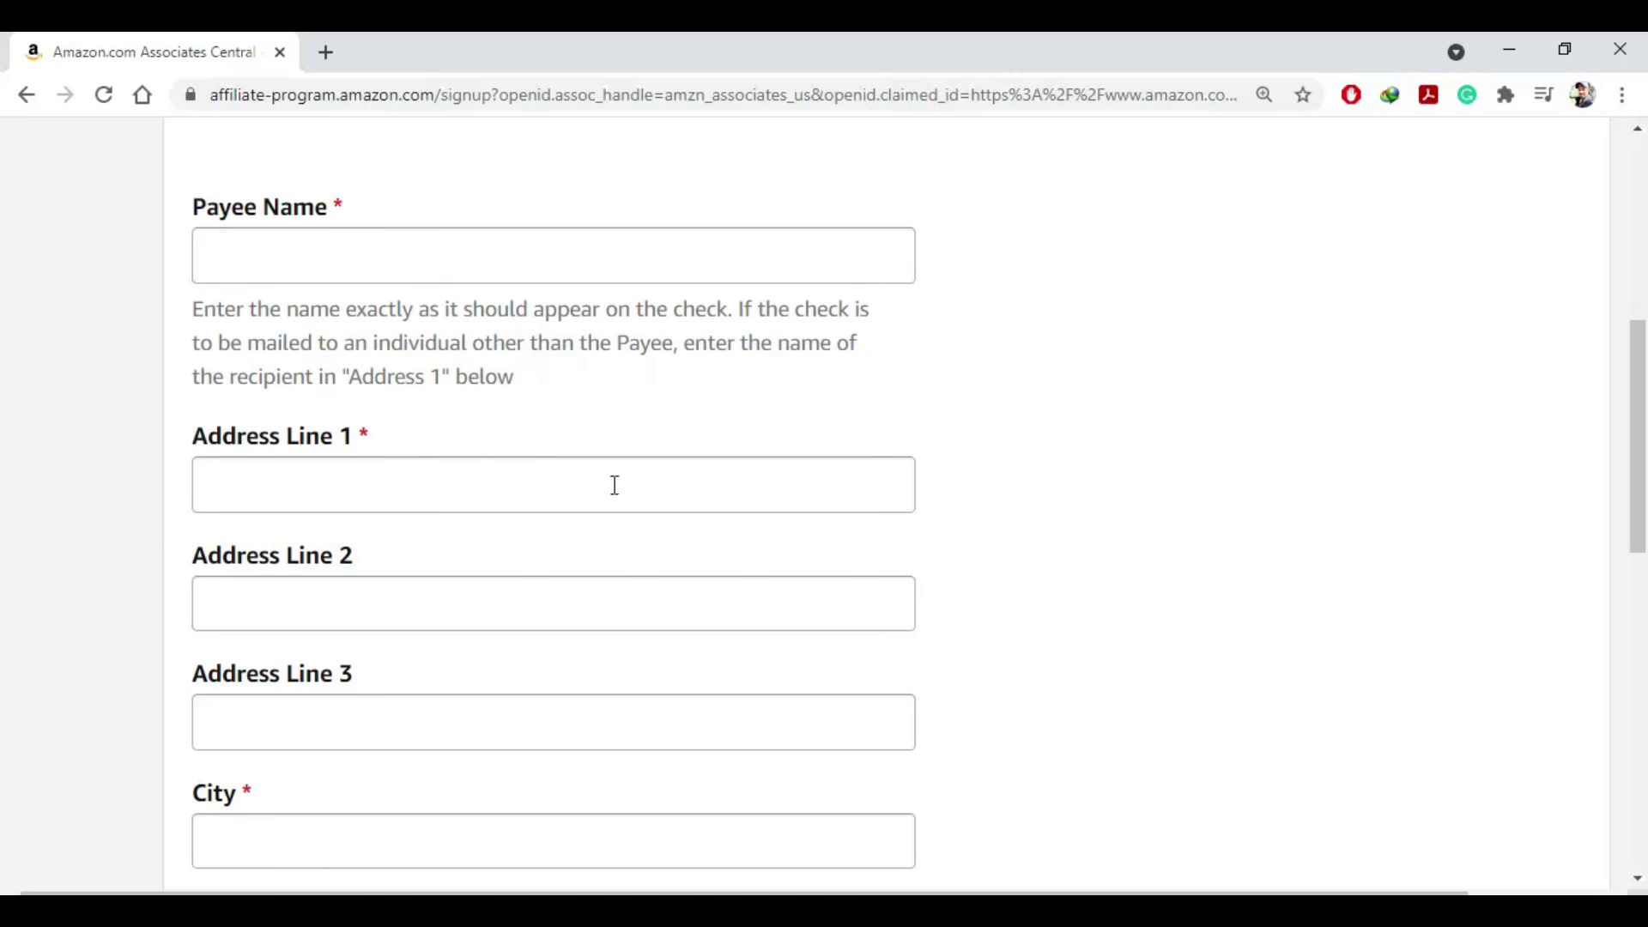
{"action": "scroll", "coordinate": [832, 487], "scroll_direction": "down", "scroll_amount": 3}
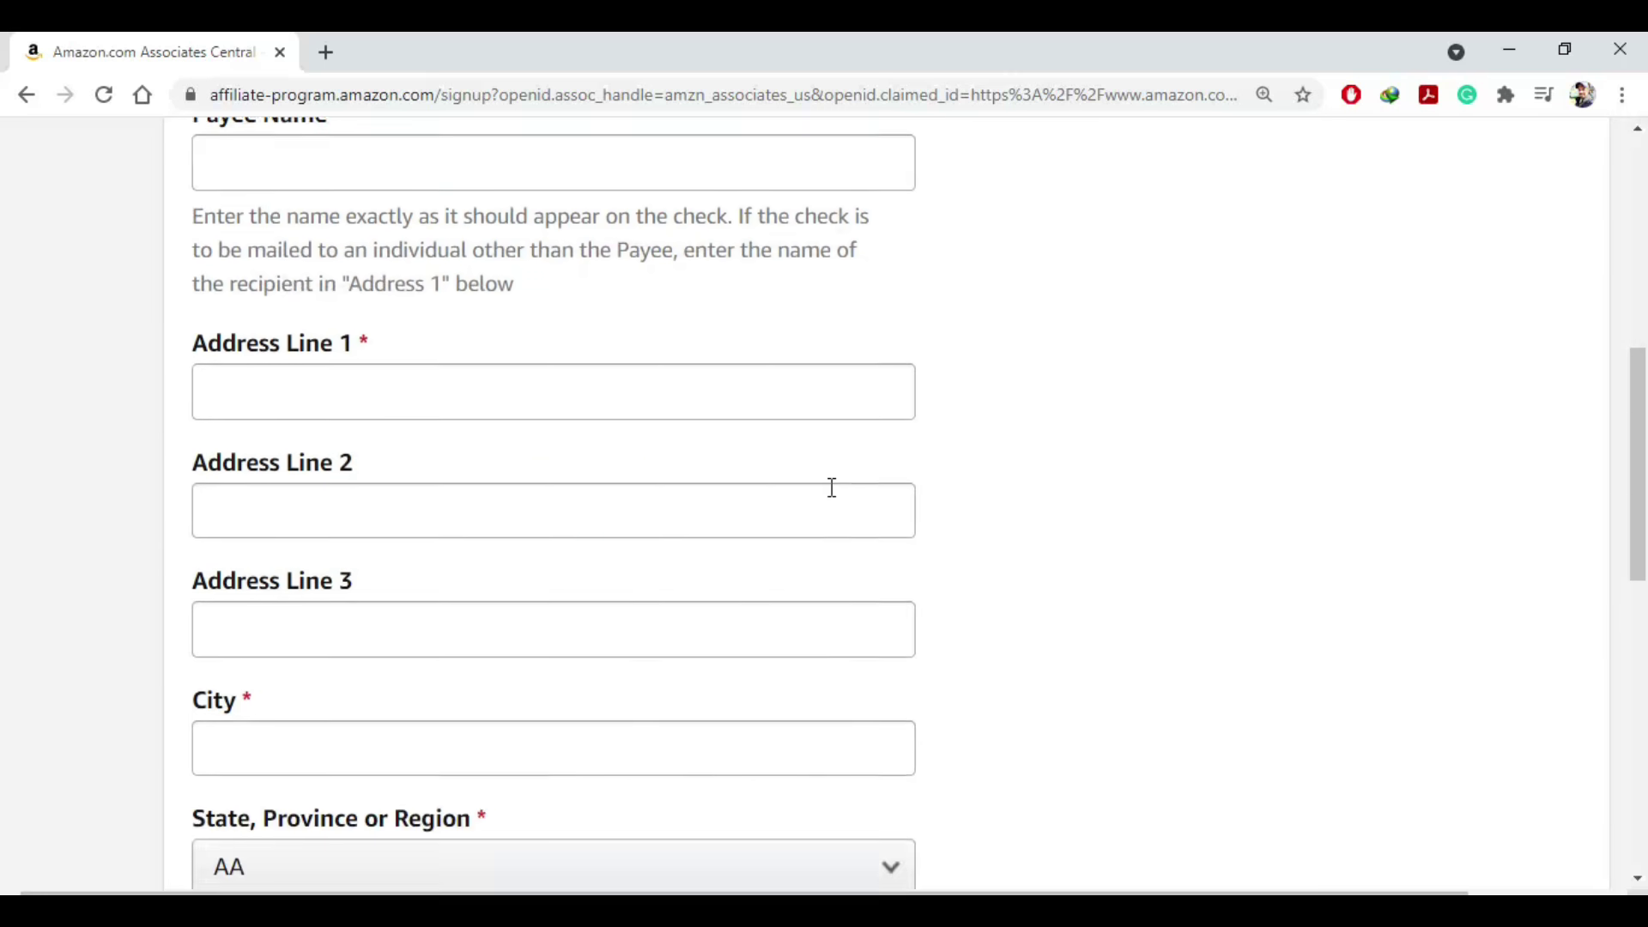
{"action": "scroll", "coordinate": [358, 502], "scroll_direction": "down", "scroll_amount": 3}
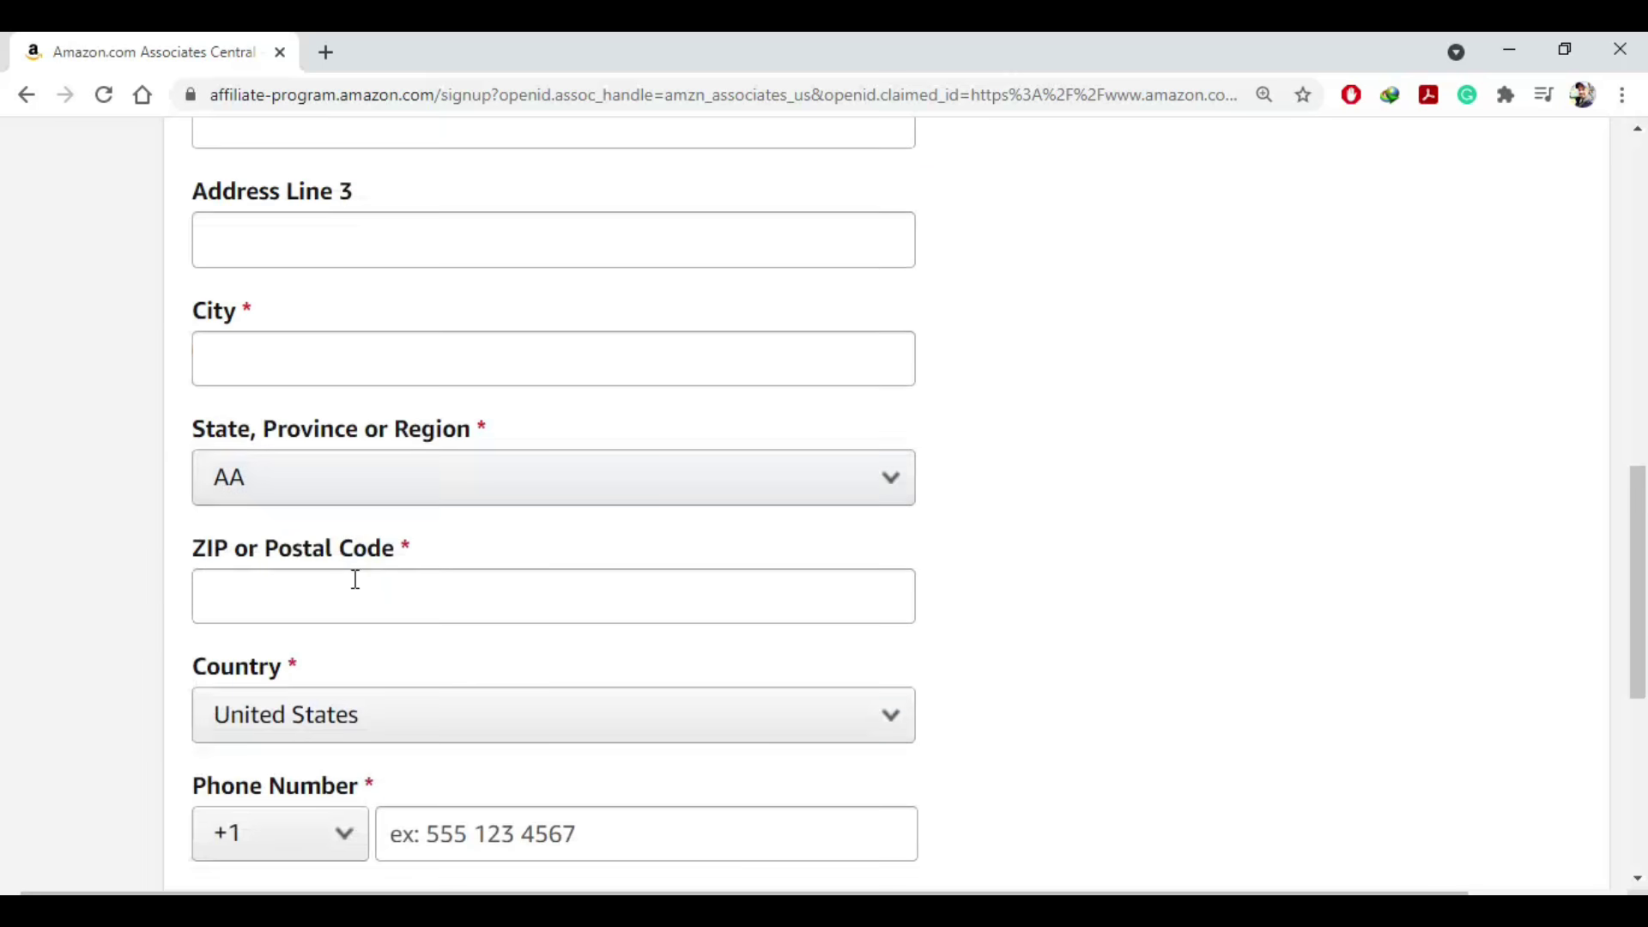
{"action": "scroll", "coordinate": [464, 594], "scroll_direction": "down", "scroll_amount": 3}
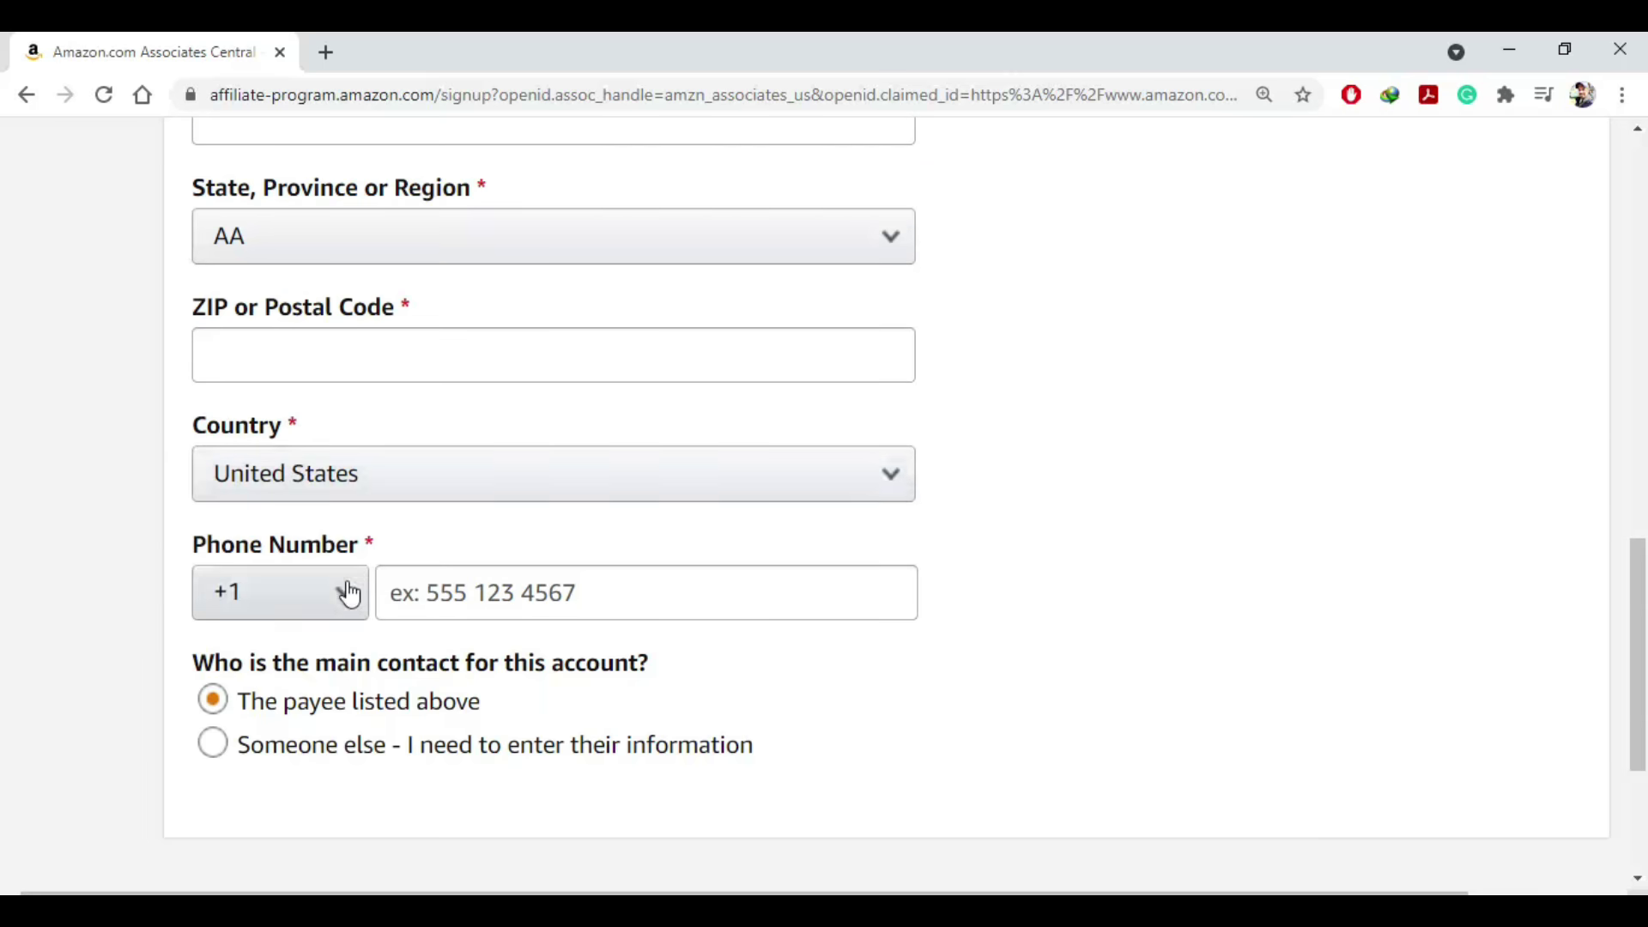
{"action": "scroll", "coordinate": [653, 601], "scroll_direction": "down", "scroll_amount": 3}
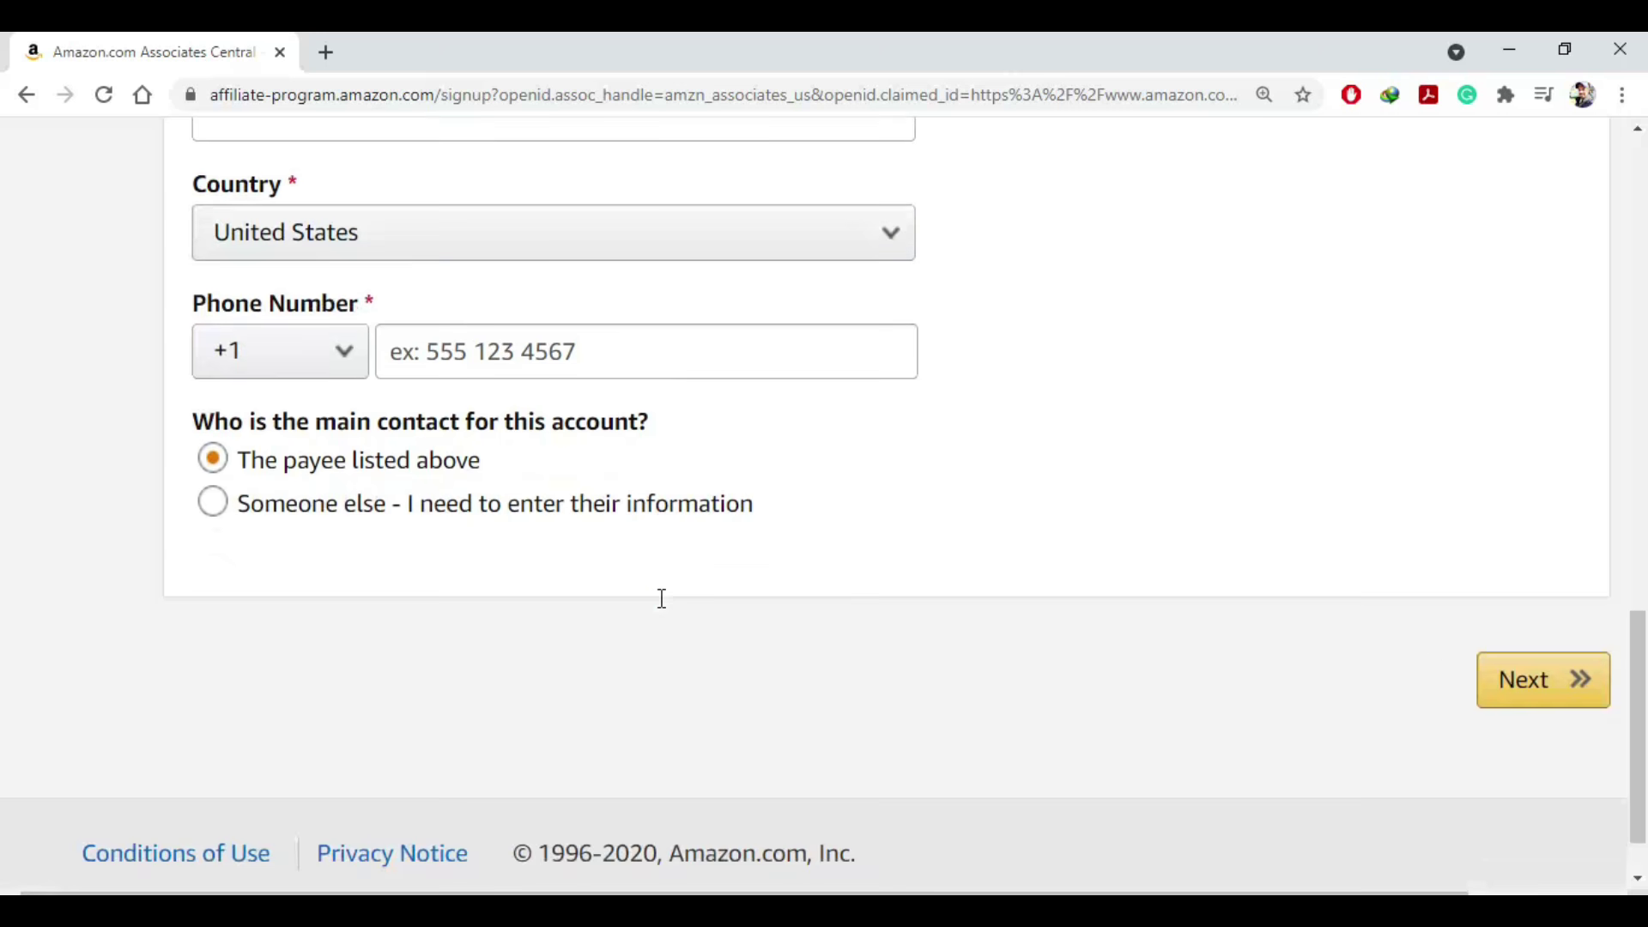
{"action": "scroll", "coordinate": [987, 637], "scroll_direction": "up", "scroll_amount": 12}
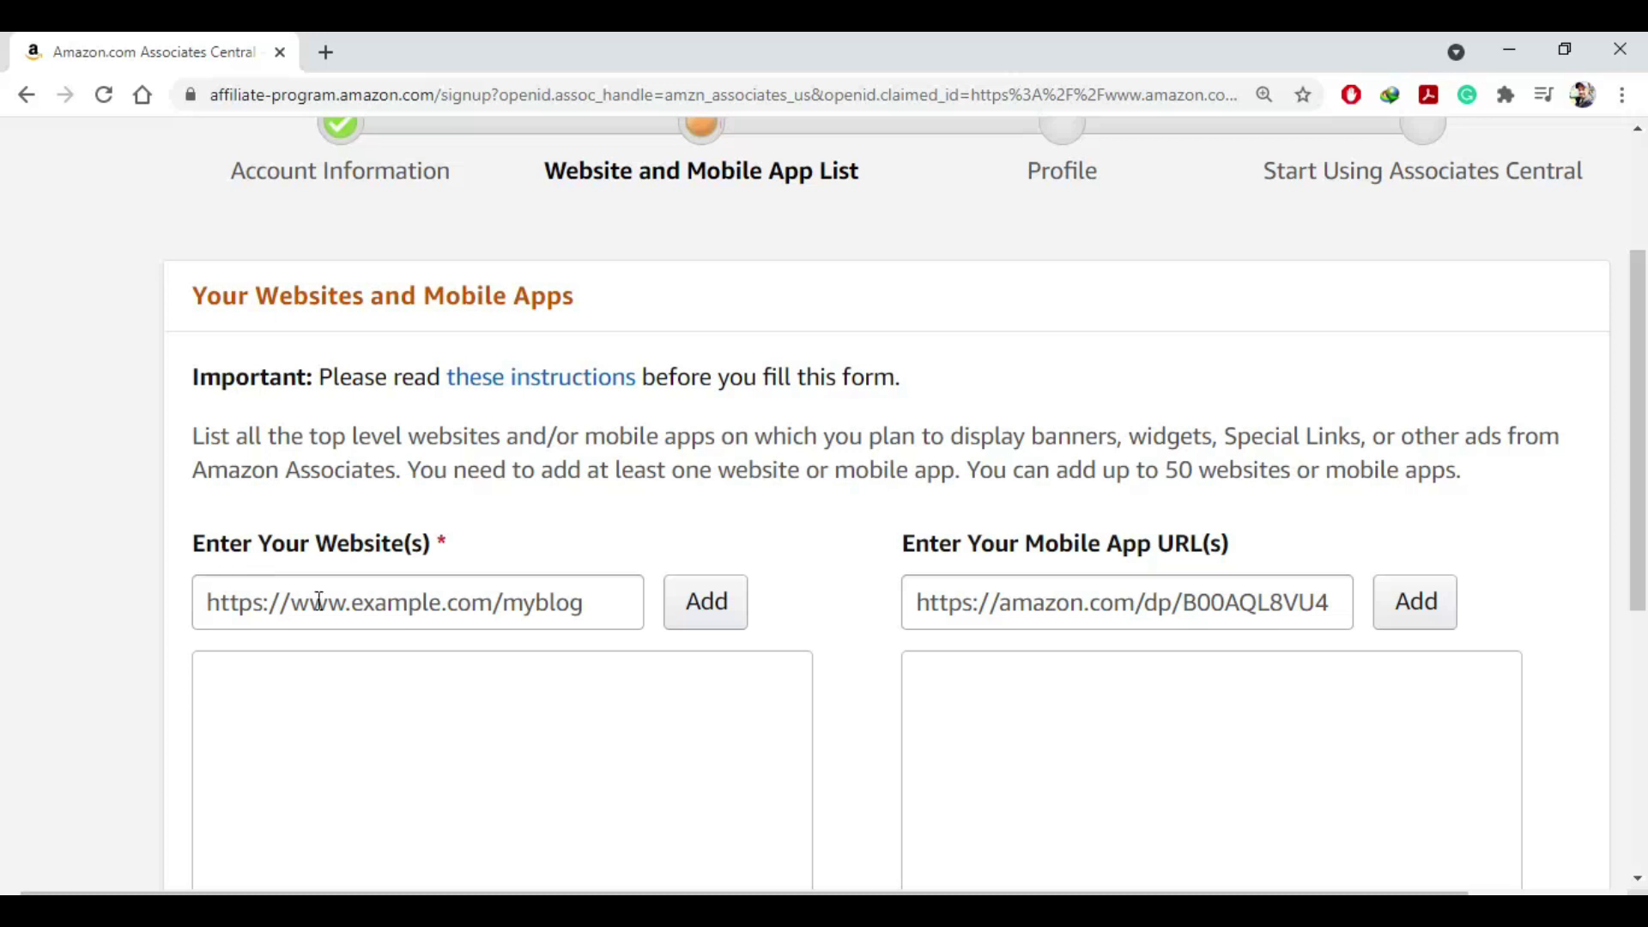
Submit the website and mobile app list, declaring that none of the sites are directed primarily at children under 13
{"action": "scroll", "coordinate": [429, 558], "scroll_direction": "down", "scroll_amount": 1}
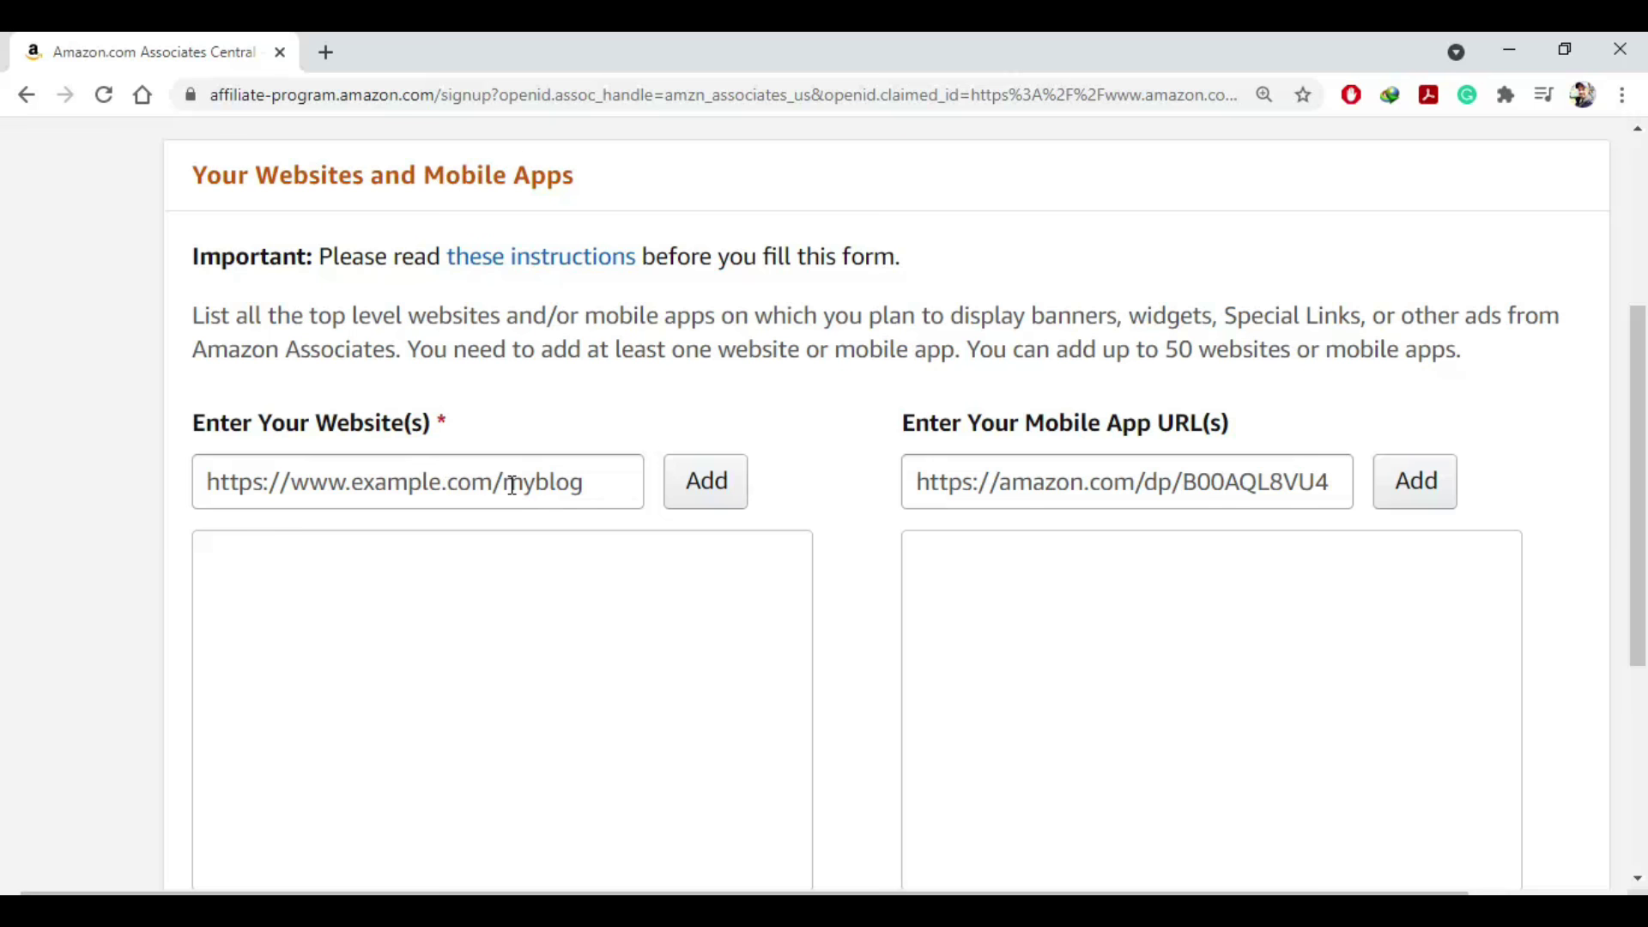
{"action": "scroll", "coordinate": [512, 485], "scroll_direction": "down", "scroll_amount": 5}
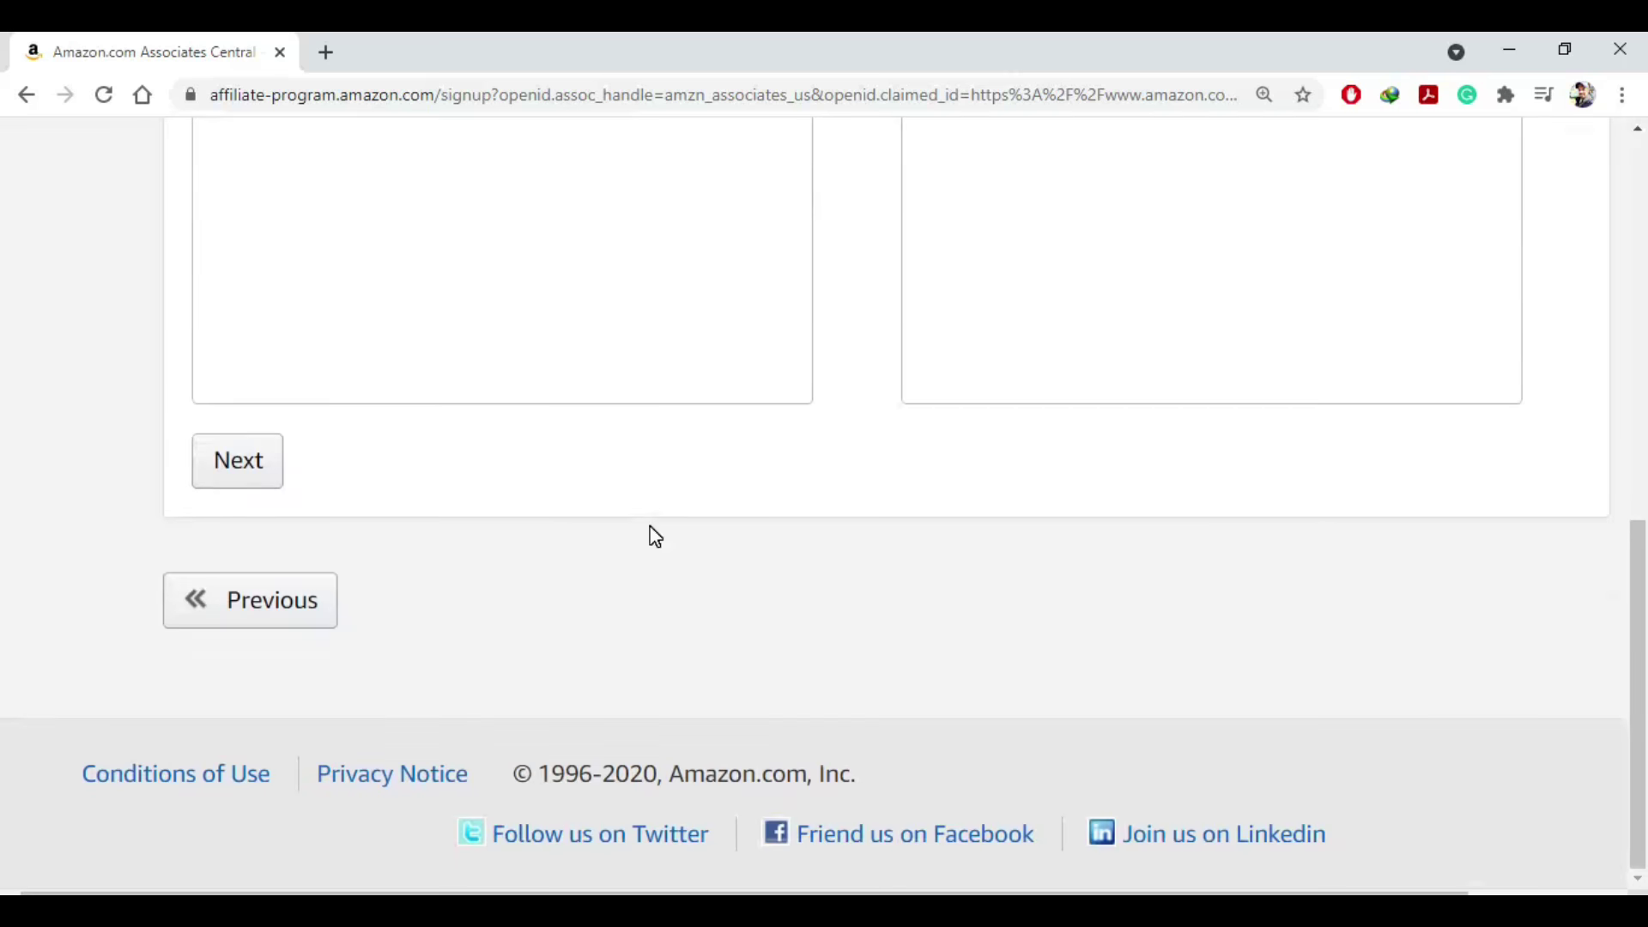
{"action": "left_click", "coordinate": [262, 489]}
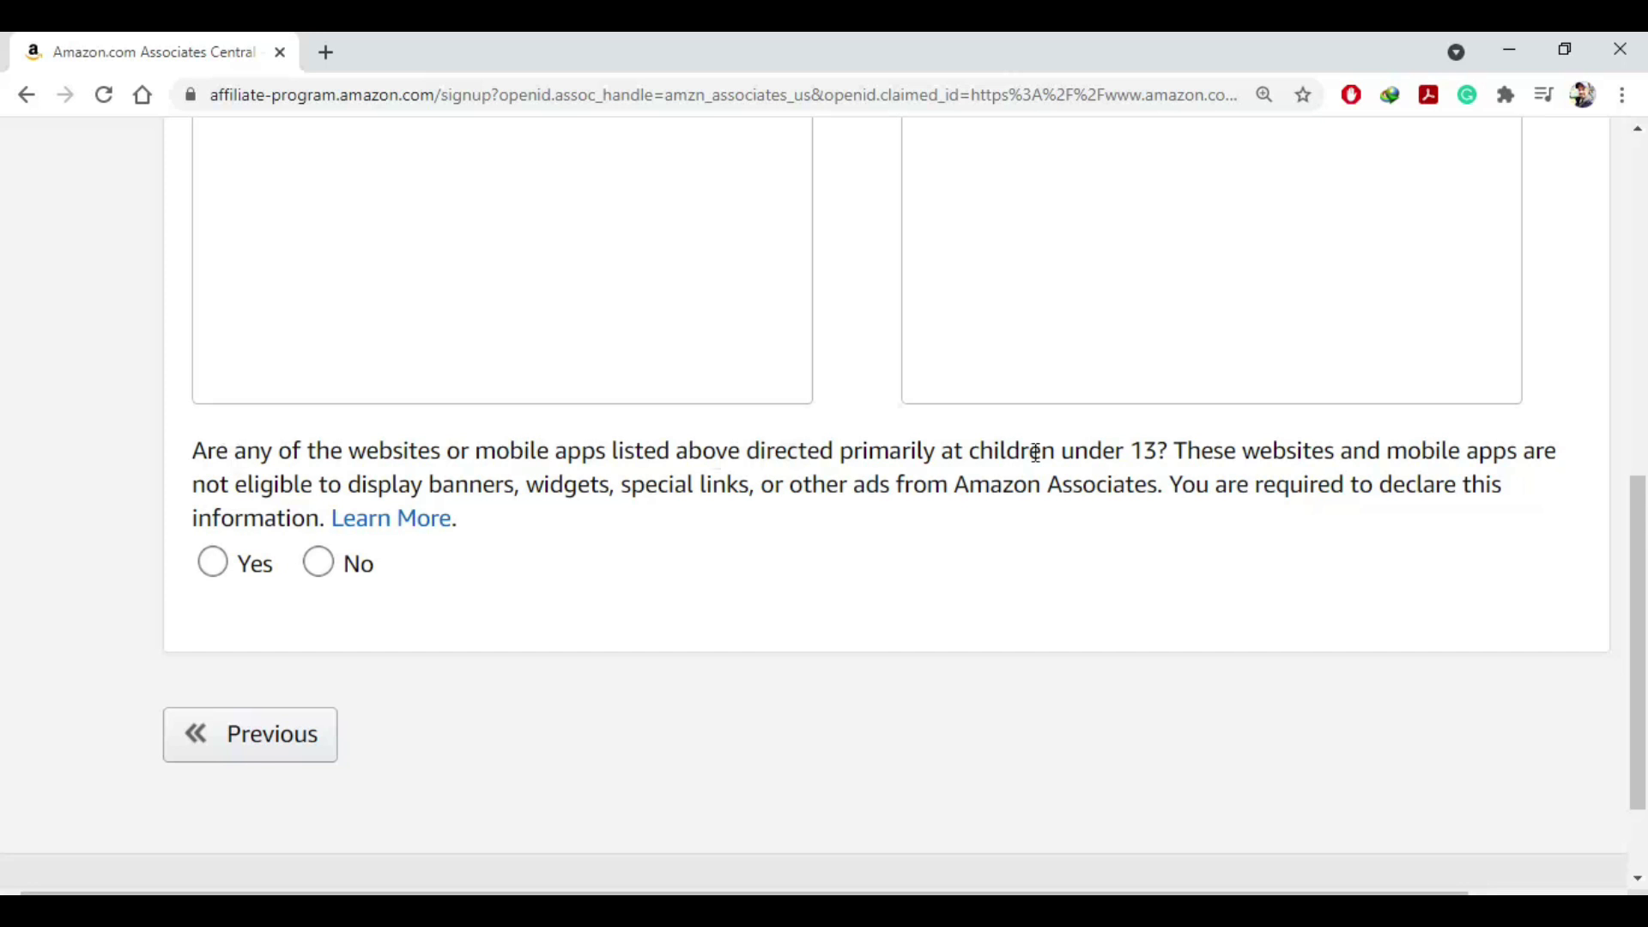
{"action": "left_click", "coordinate": [318, 563]}
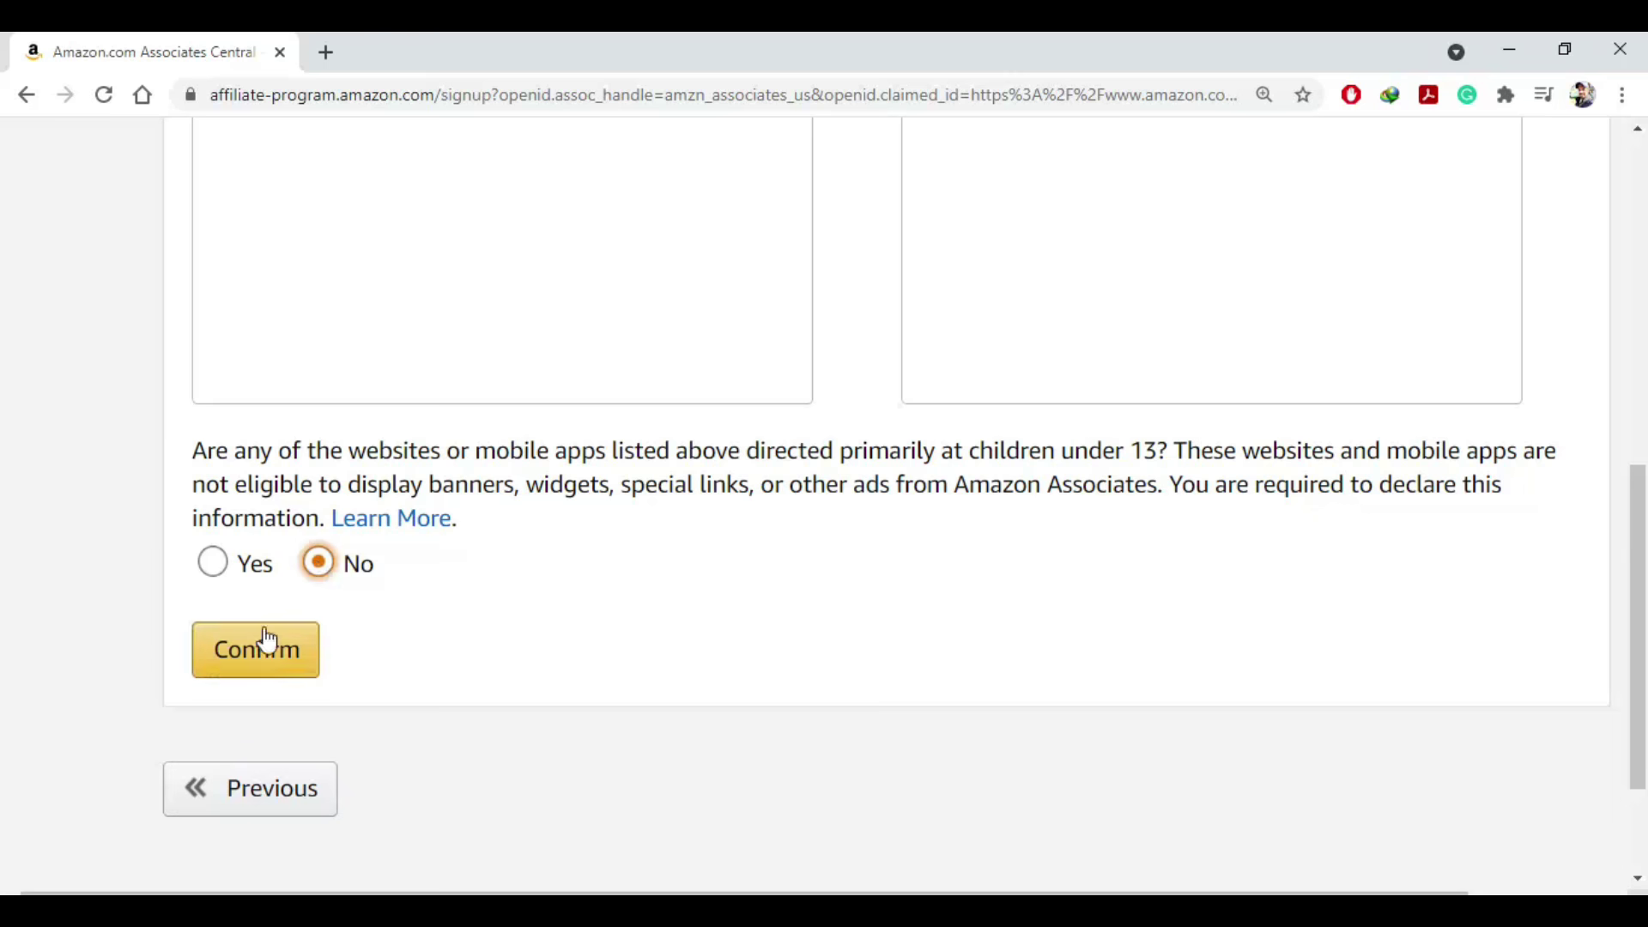
{"action": "left_click", "coordinate": [248, 669]}
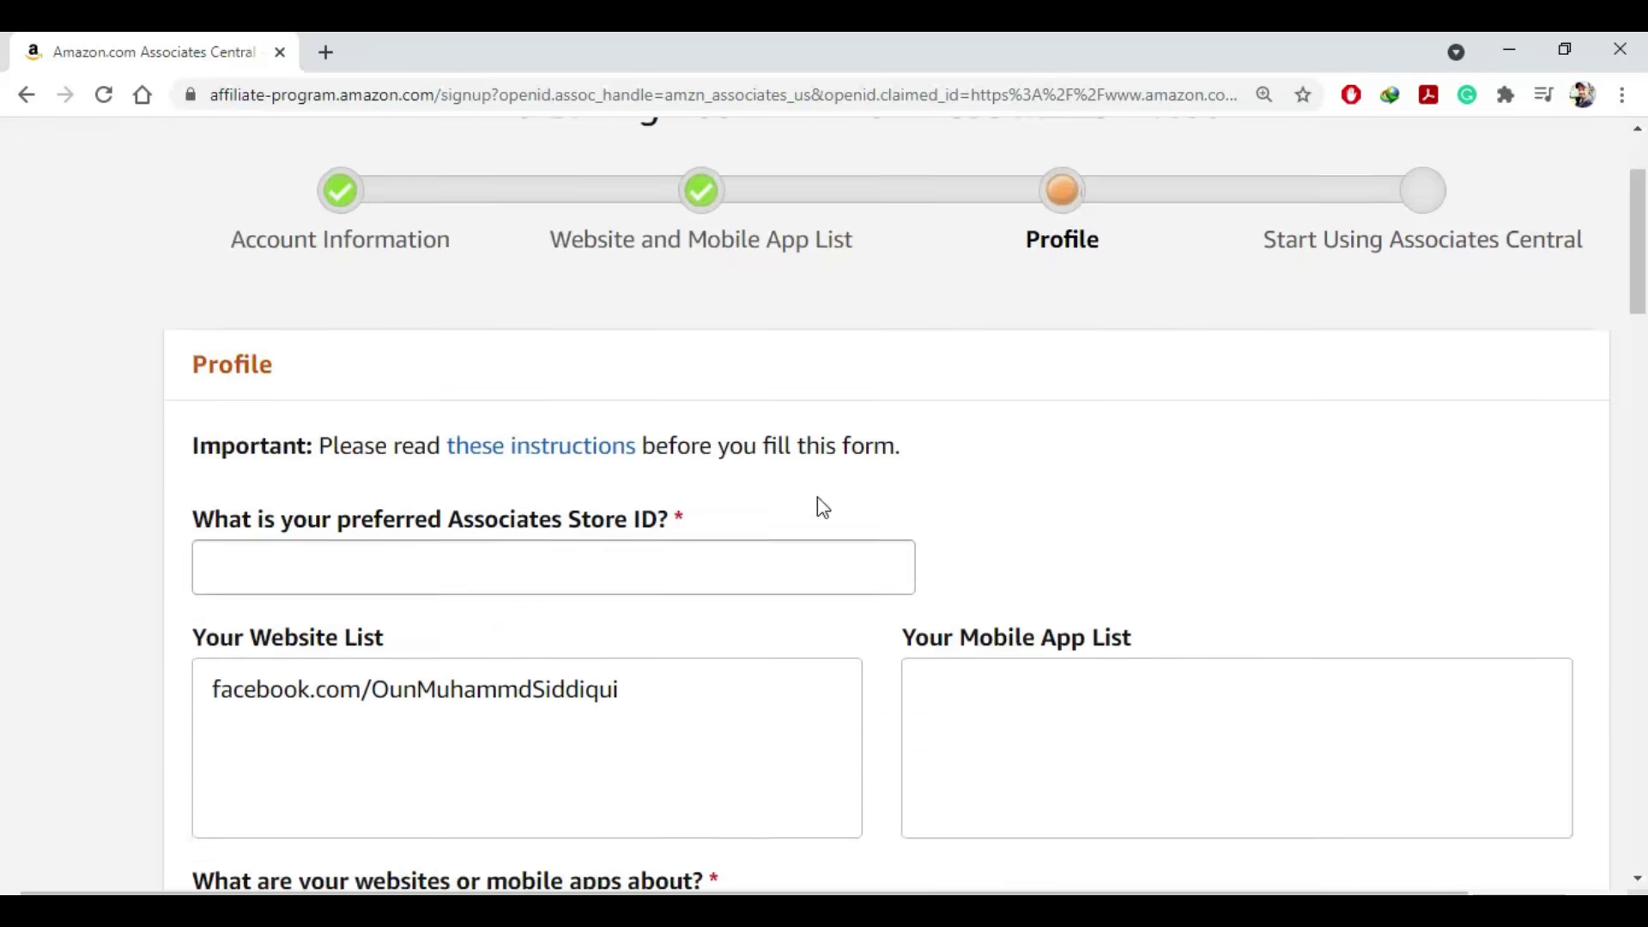
Choose Computers/Software/Technology as the primary topic of the websites in the profile form
{"action": "scroll", "coordinate": [822, 507], "scroll_direction": "up", "scroll_amount": 2}
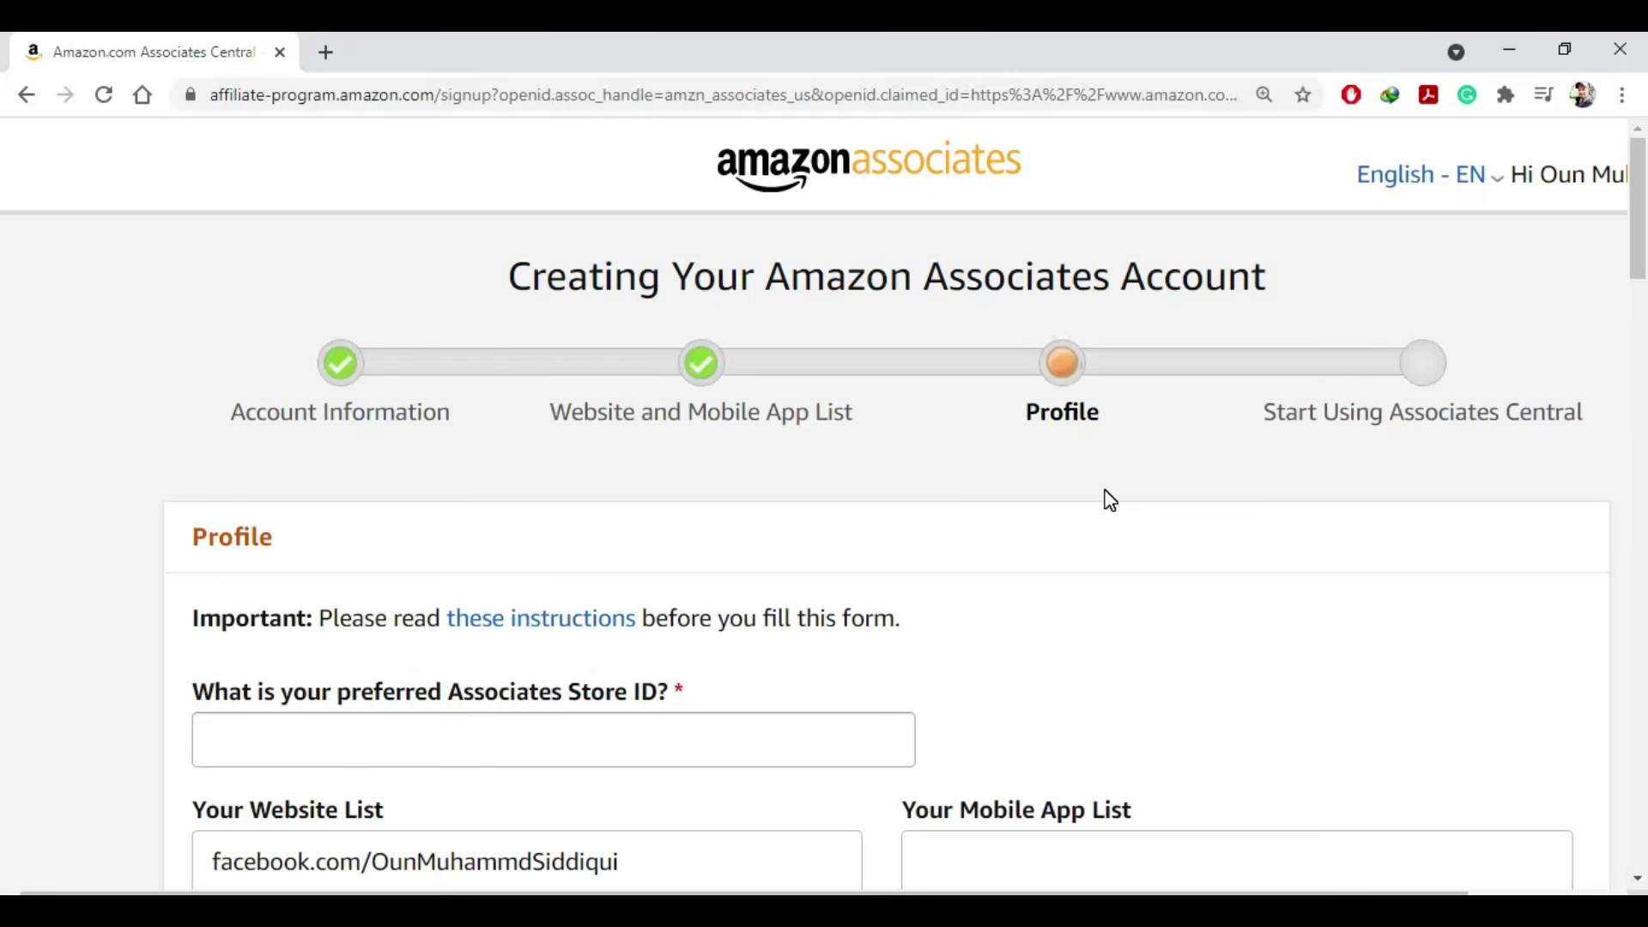
{"action": "scroll", "coordinate": [1107, 498], "scroll_direction": "down", "scroll_amount": 3}
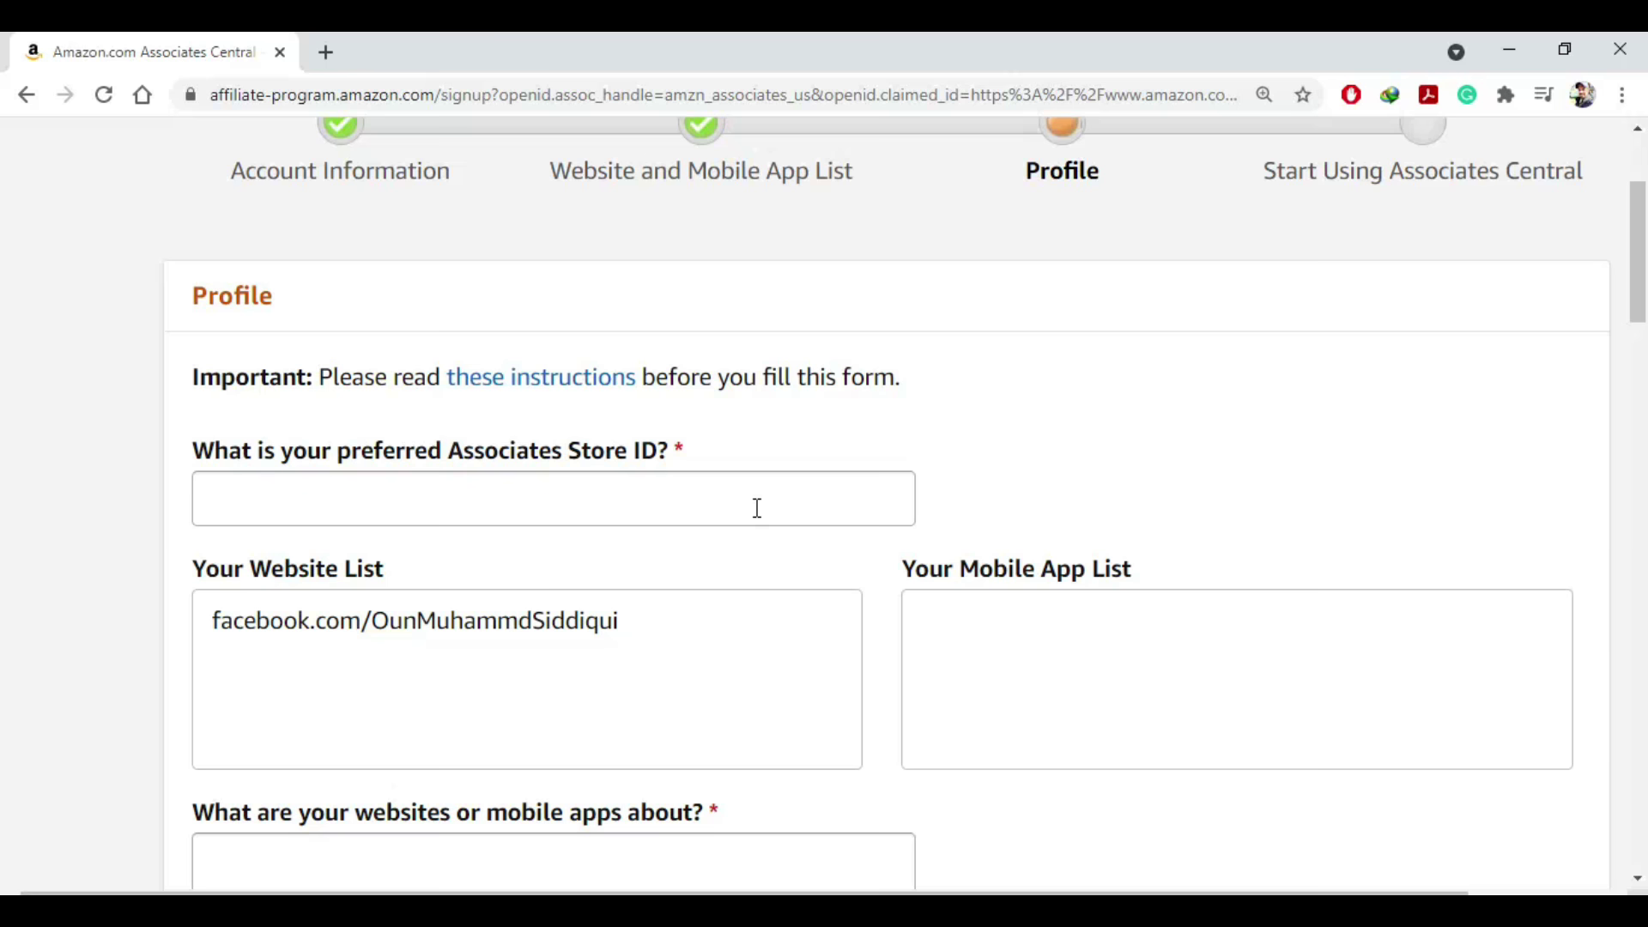
{"action": "scroll", "coordinate": [757, 508], "scroll_direction": "down", "scroll_amount": 3}
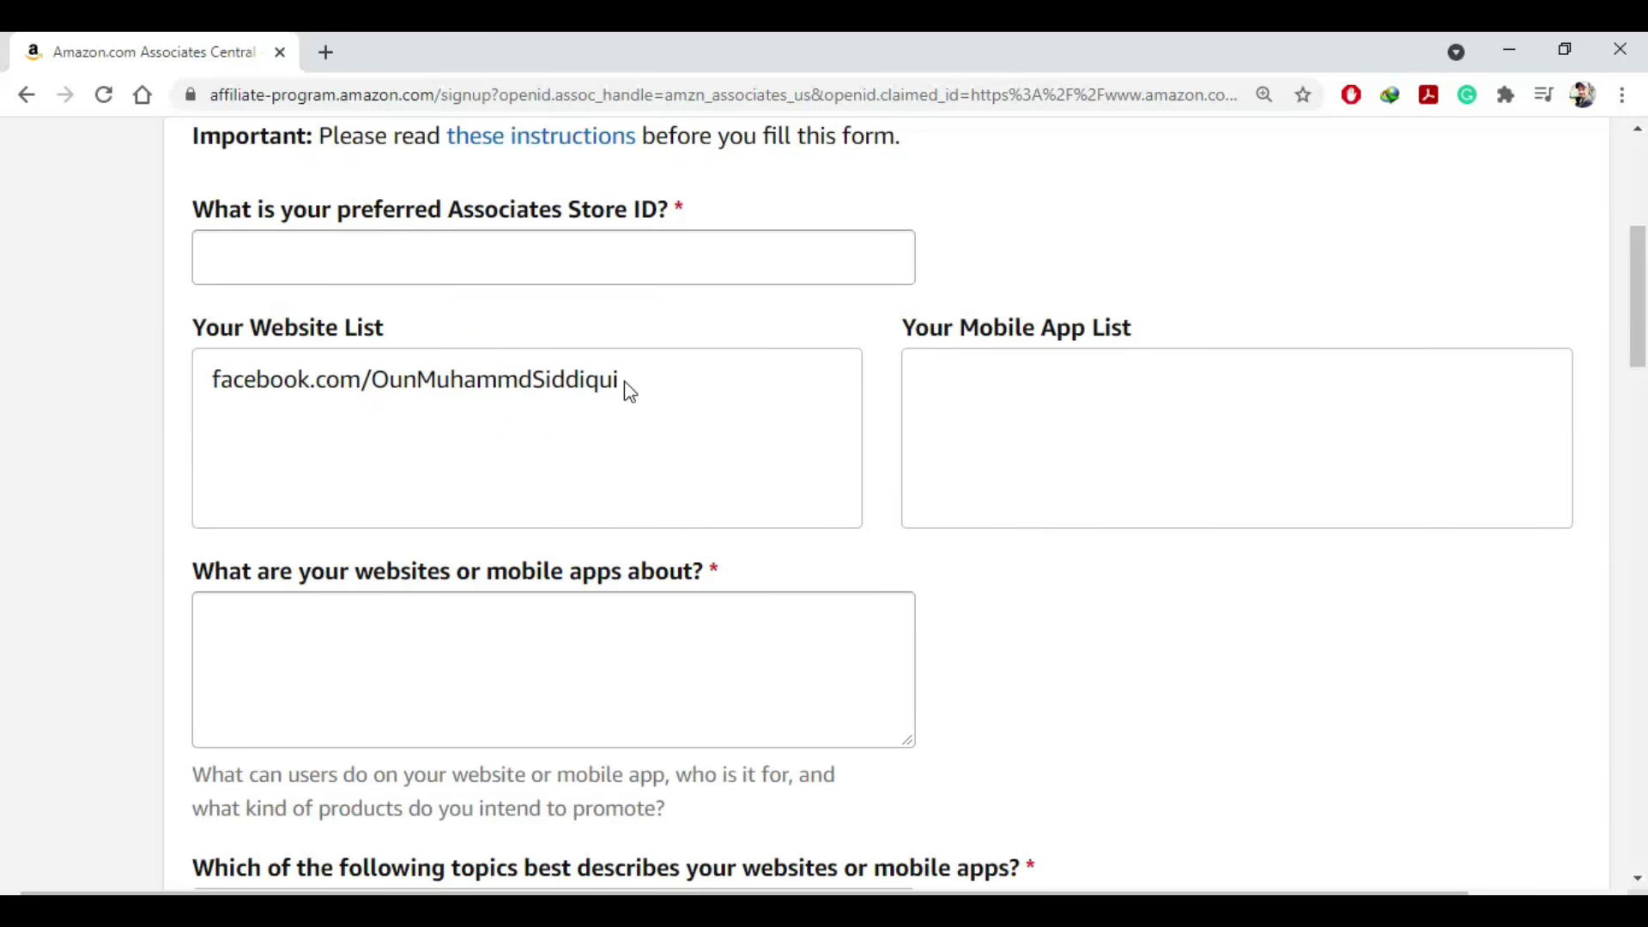
{"action": "scroll", "coordinate": [1068, 377], "scroll_direction": "down", "scroll_amount": 4}
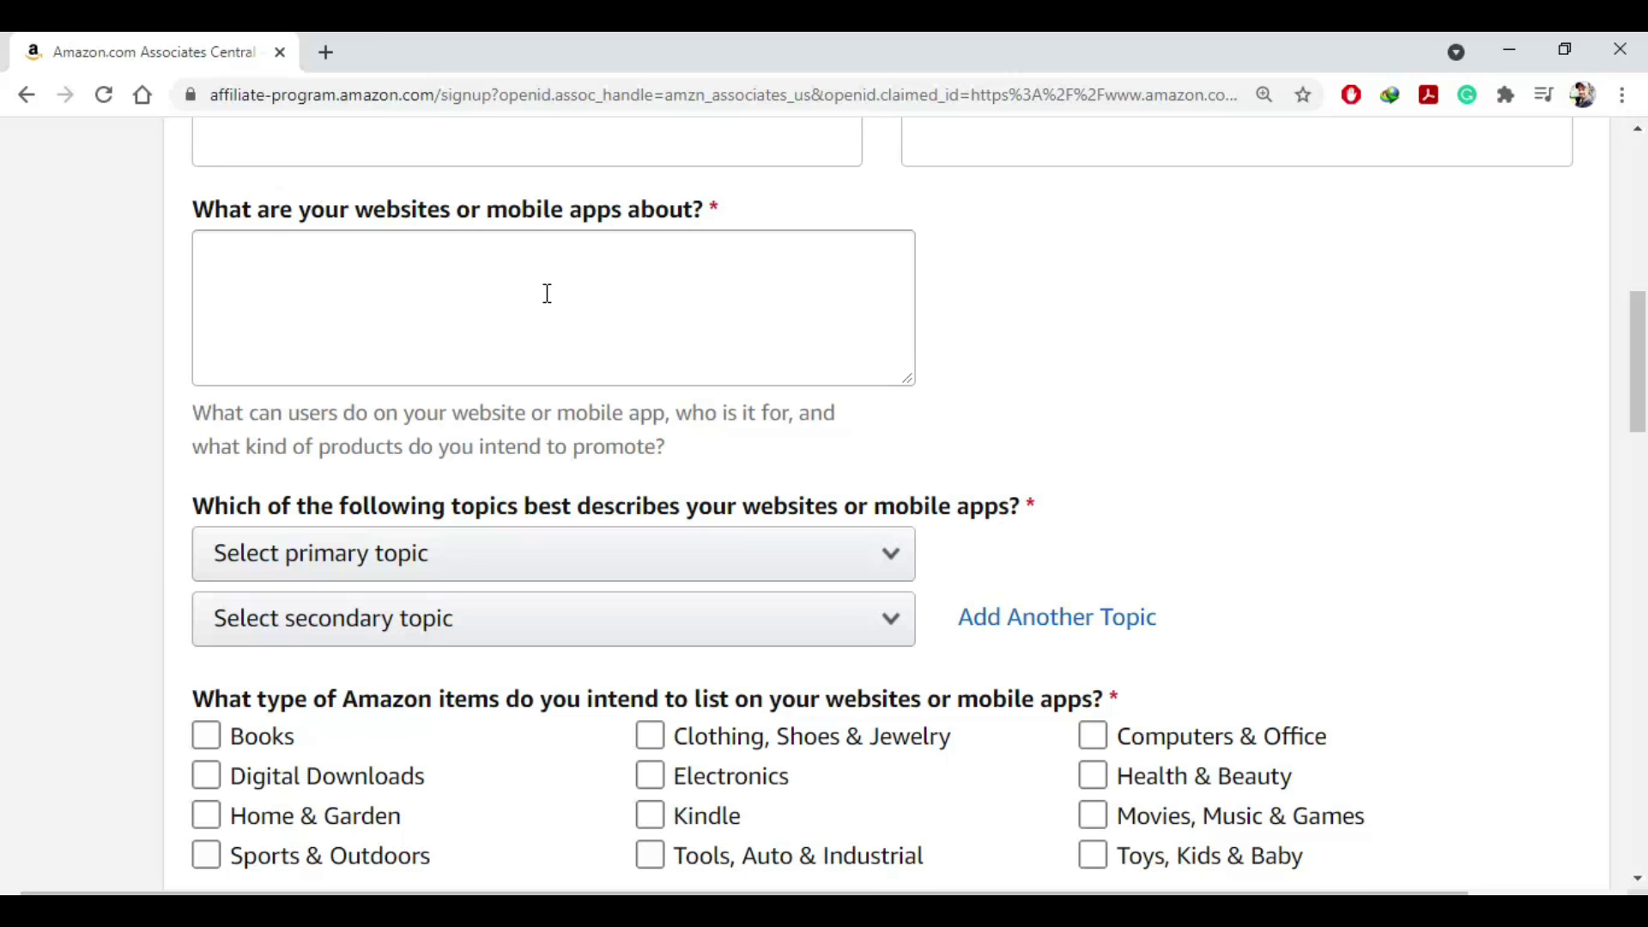
{"action": "scroll", "coordinate": [547, 293], "scroll_direction": "down", "scroll_amount": 3}
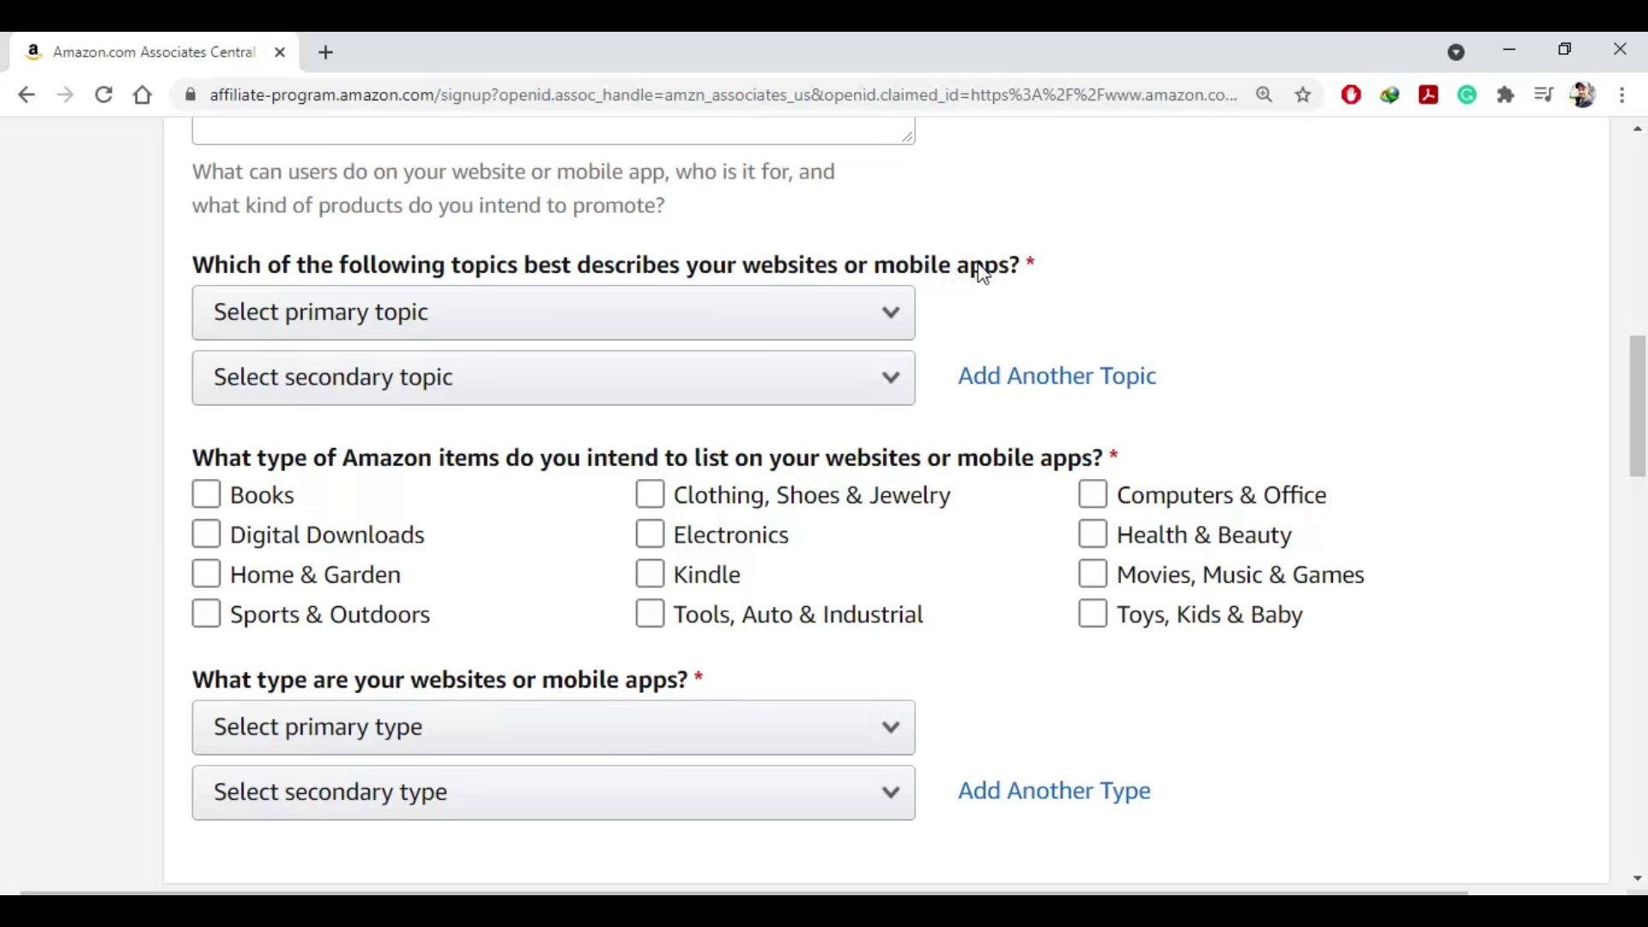
{"action": "left_click", "coordinate": [816, 330]}
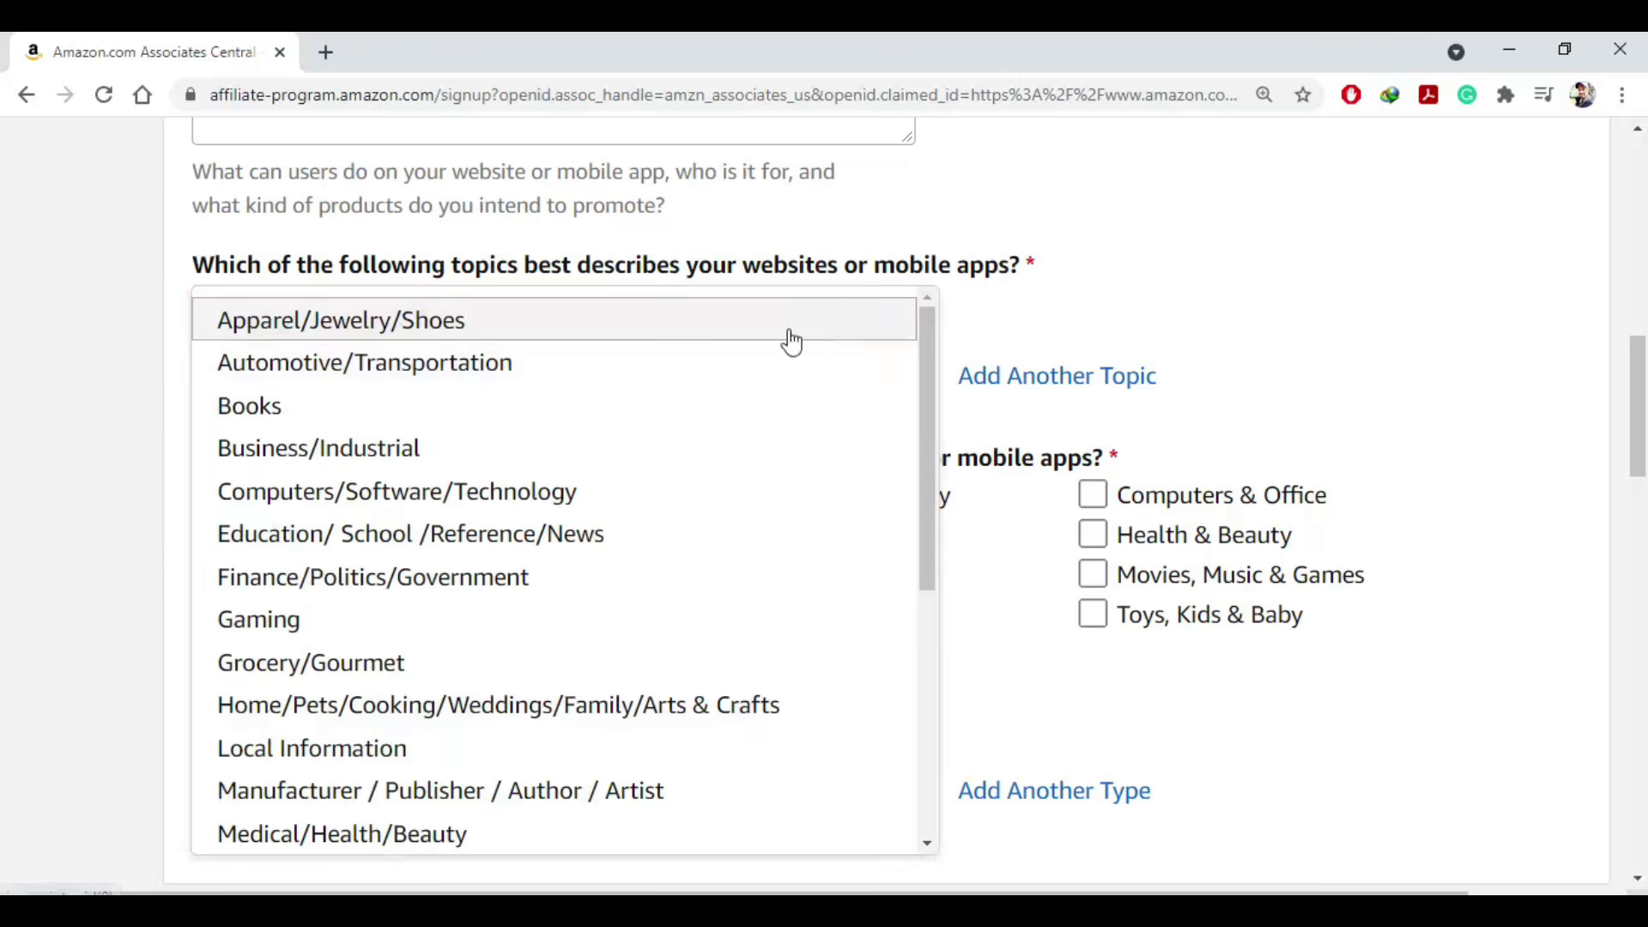
{"action": "scroll", "coordinate": [434, 379], "scroll_direction": "down", "scroll_amount": 3}
{"action": "scroll", "coordinate": [434, 382], "scroll_direction": "up", "scroll_amount": 3}
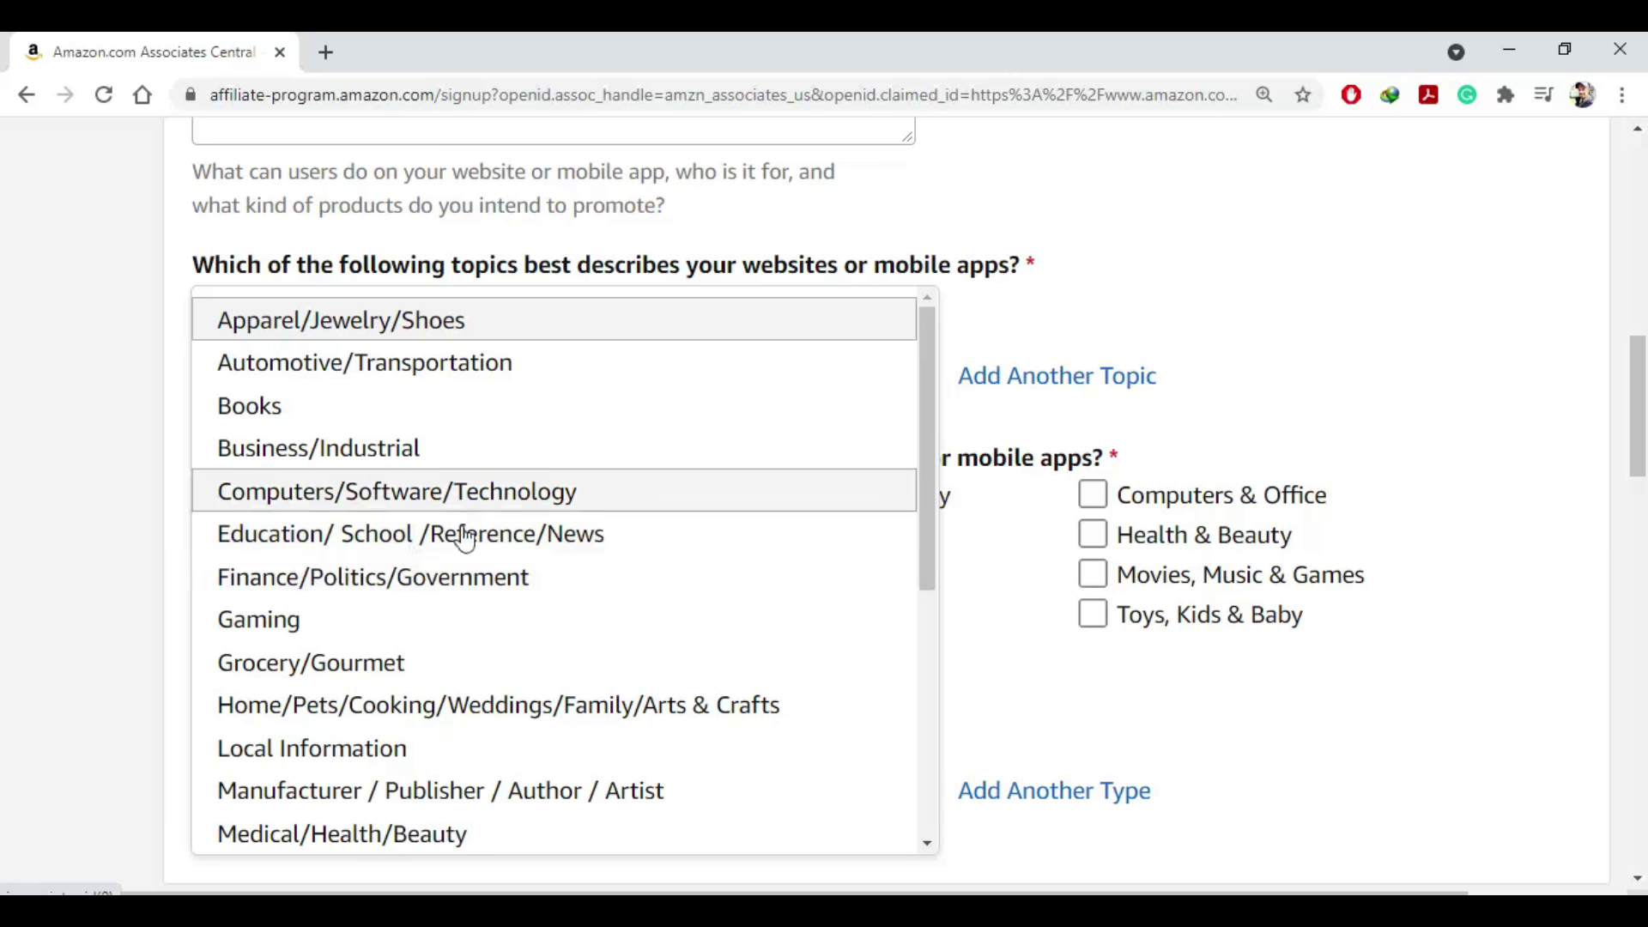
{"action": "scroll", "coordinate": [390, 666], "scroll_direction": "down", "scroll_amount": 3}
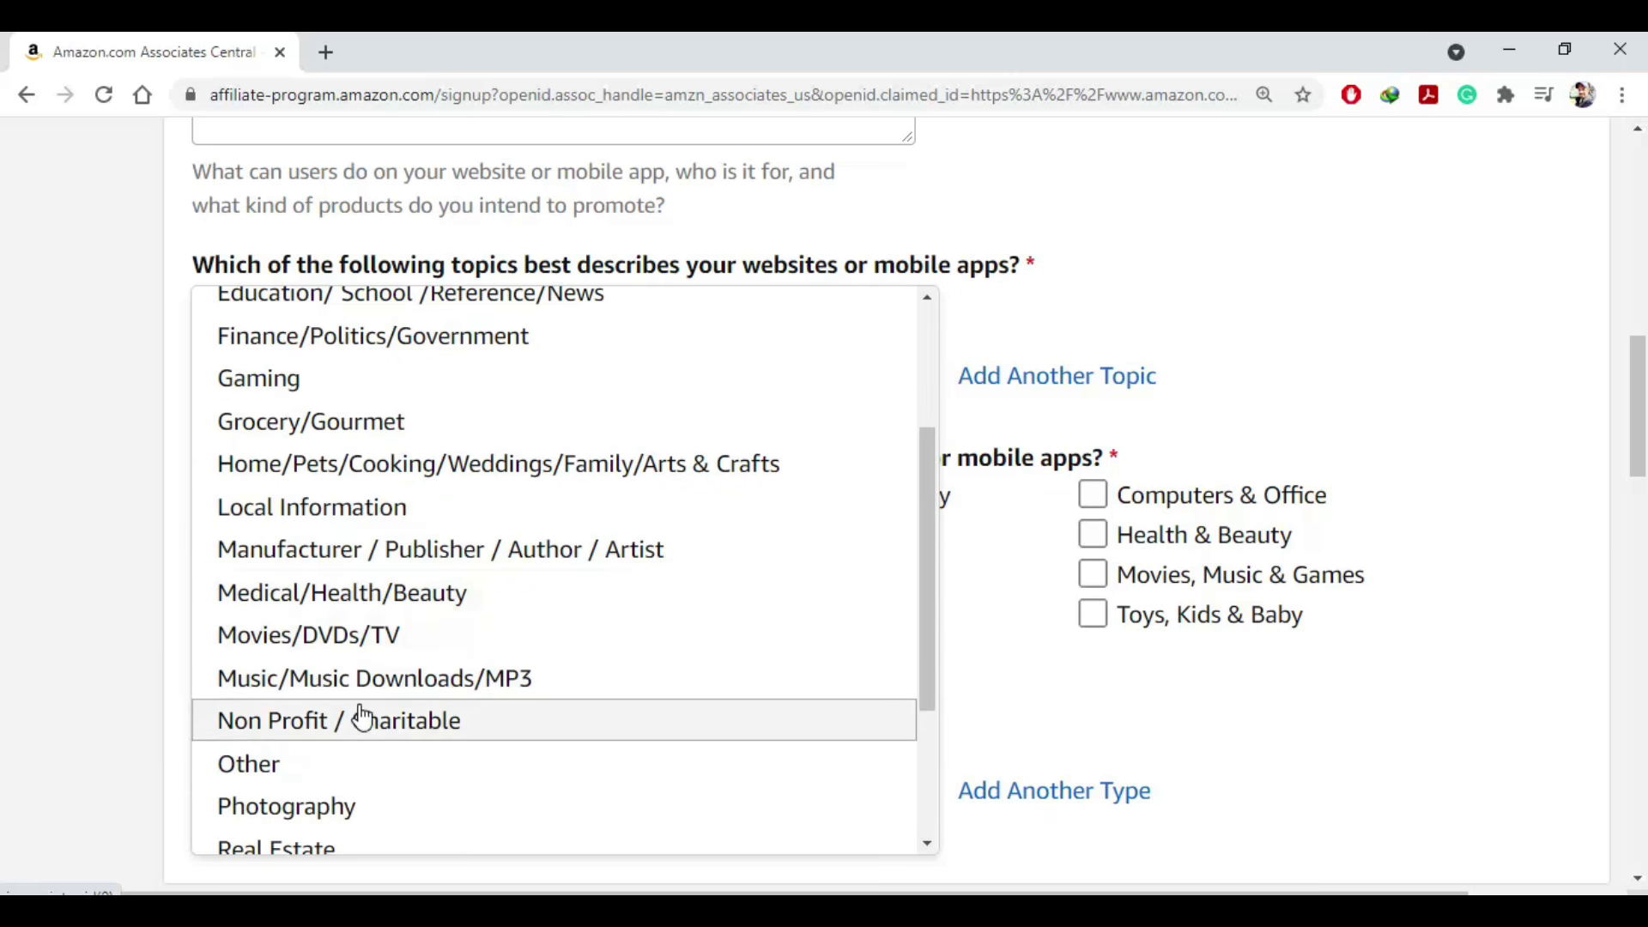
{"action": "scroll", "coordinate": [286, 350], "scroll_direction": "up", "scroll_amount": 2}
{"action": "scroll", "coordinate": [317, 507], "scroll_direction": "up", "scroll_amount": 1}
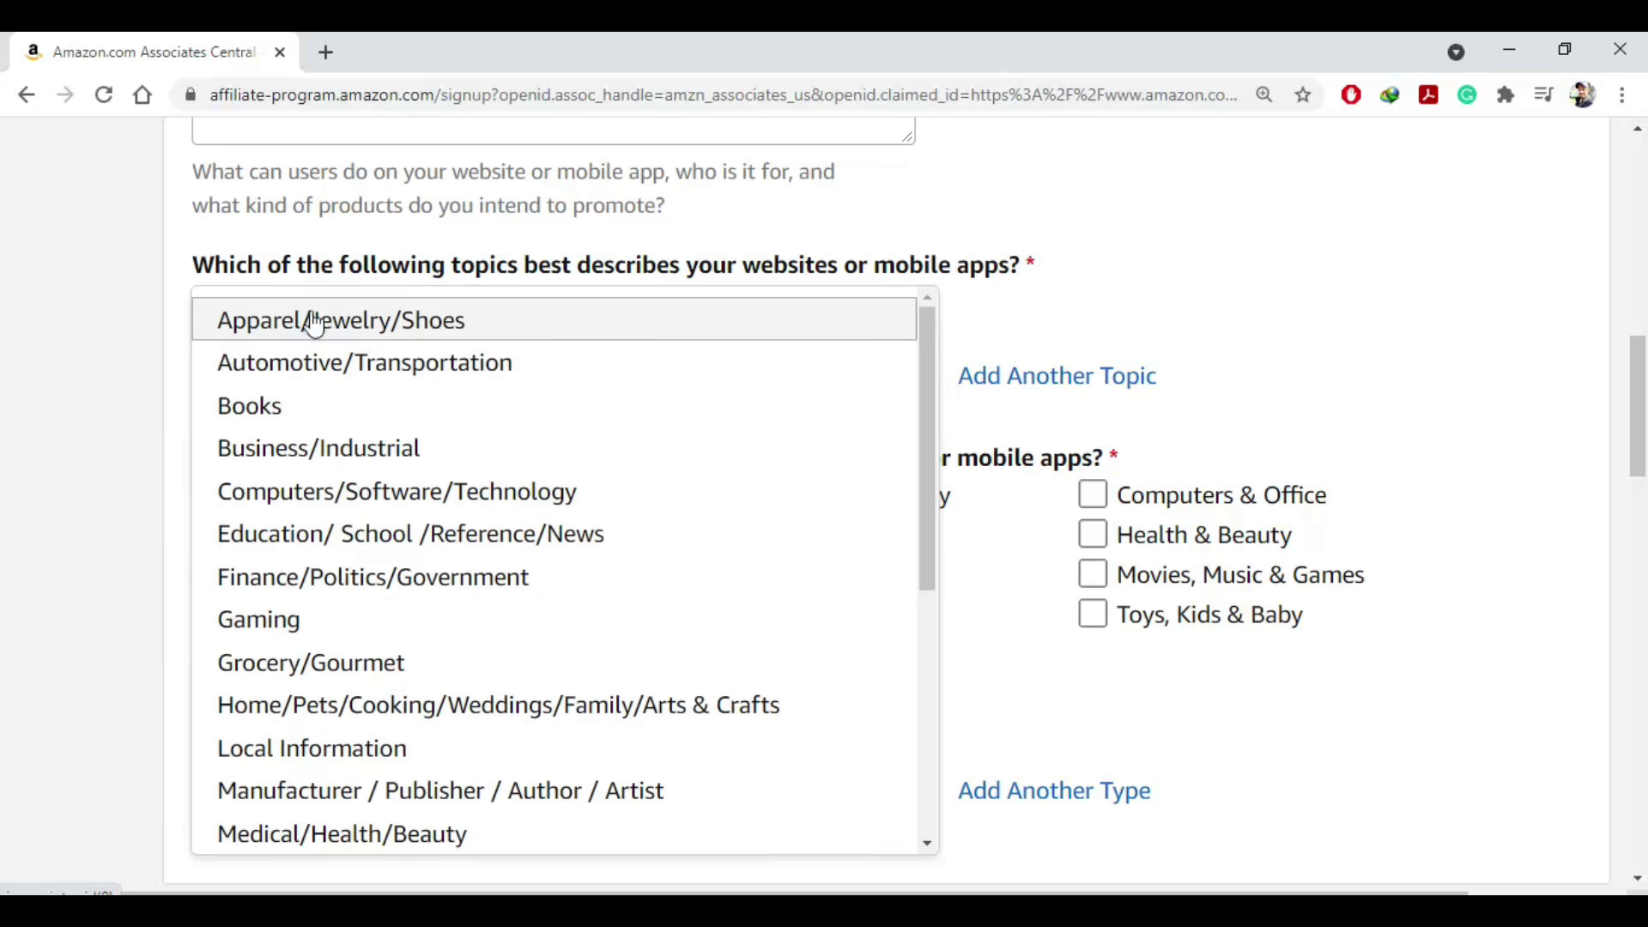
{"action": "left_click", "coordinate": [371, 492]}
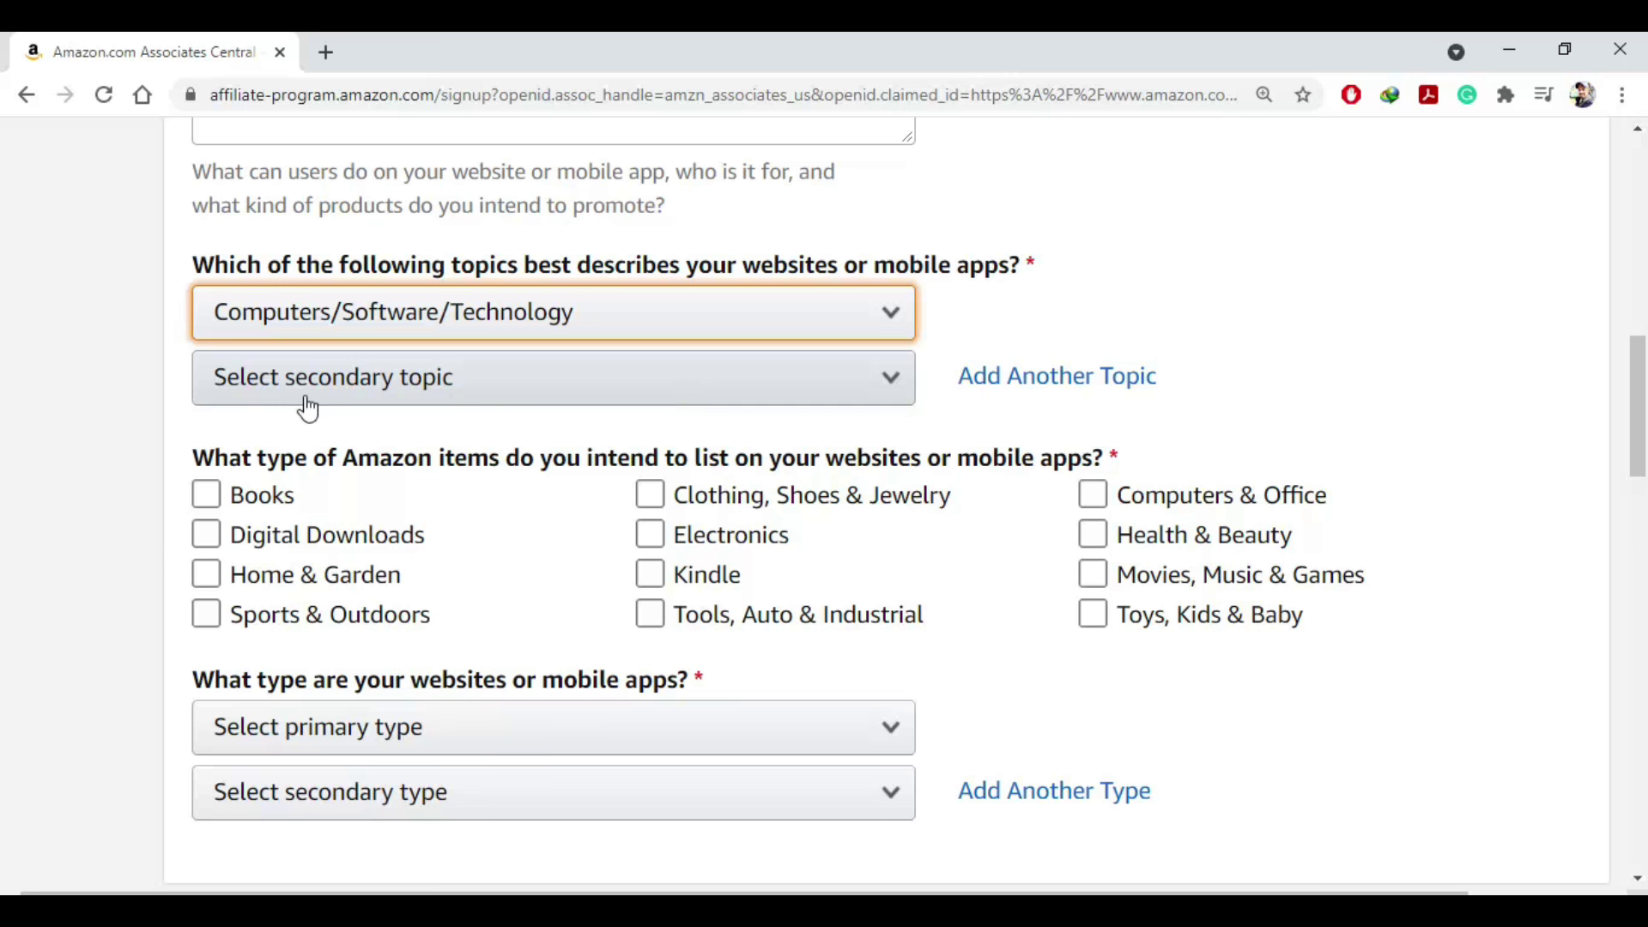
Choose Gaming as the secondary topic of the websites
{"action": "left_click", "coordinate": [692, 383]}
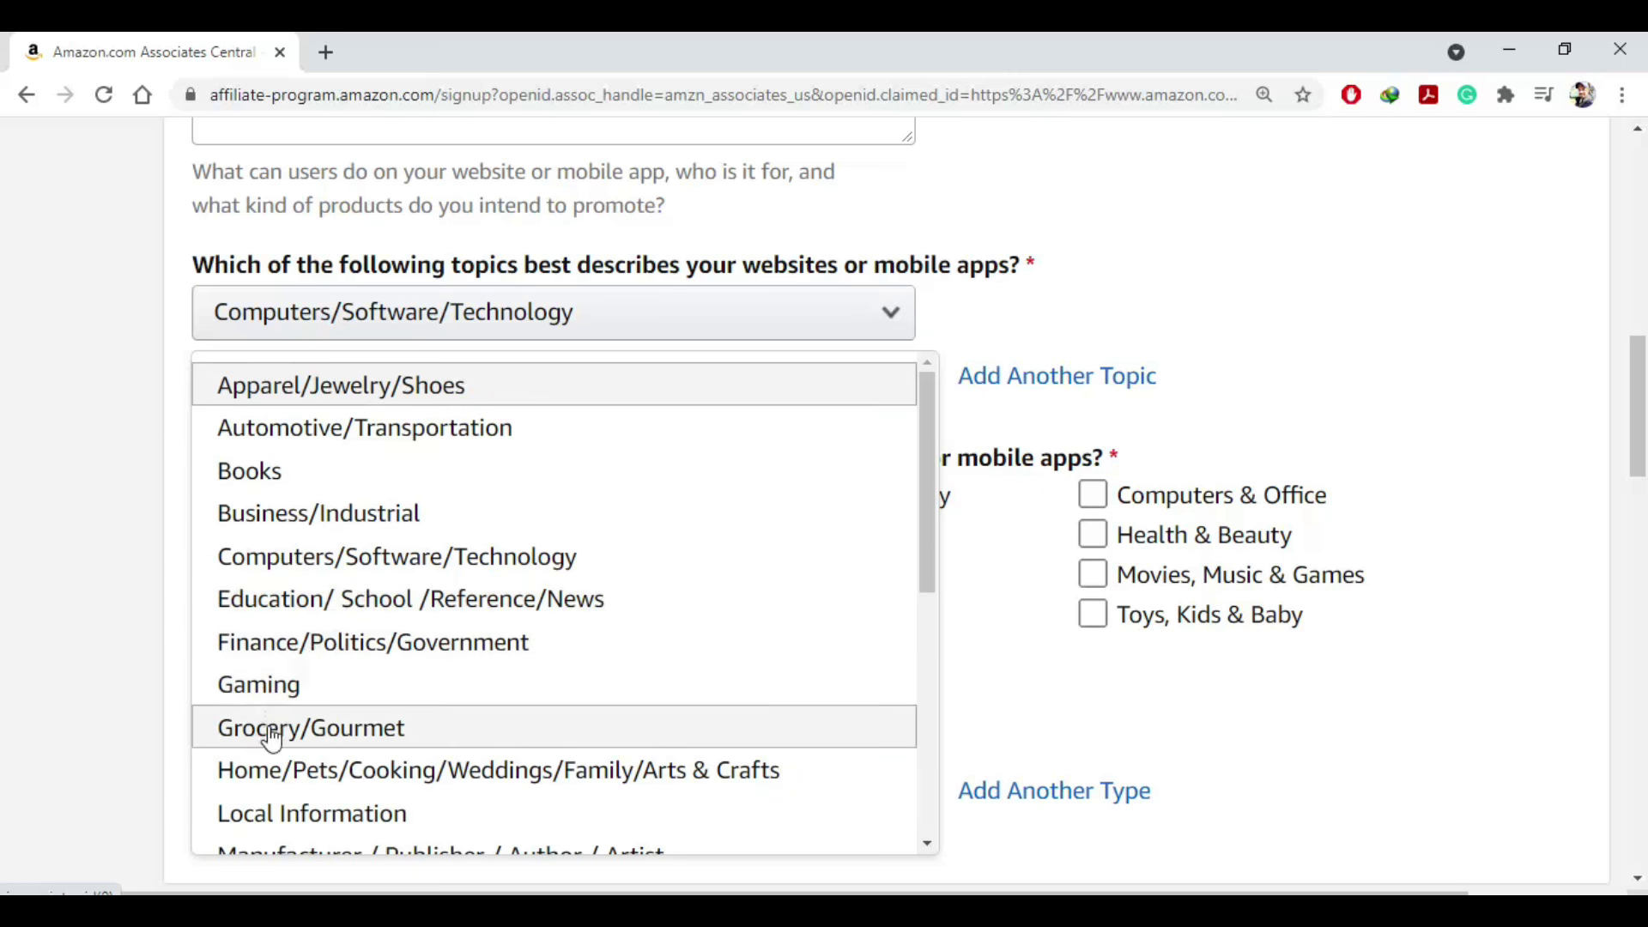
{"action": "left_click", "coordinate": [271, 701]}
{"action": "left_click", "coordinate": [227, 486]}
{"action": "left_click", "coordinate": [230, 484]}
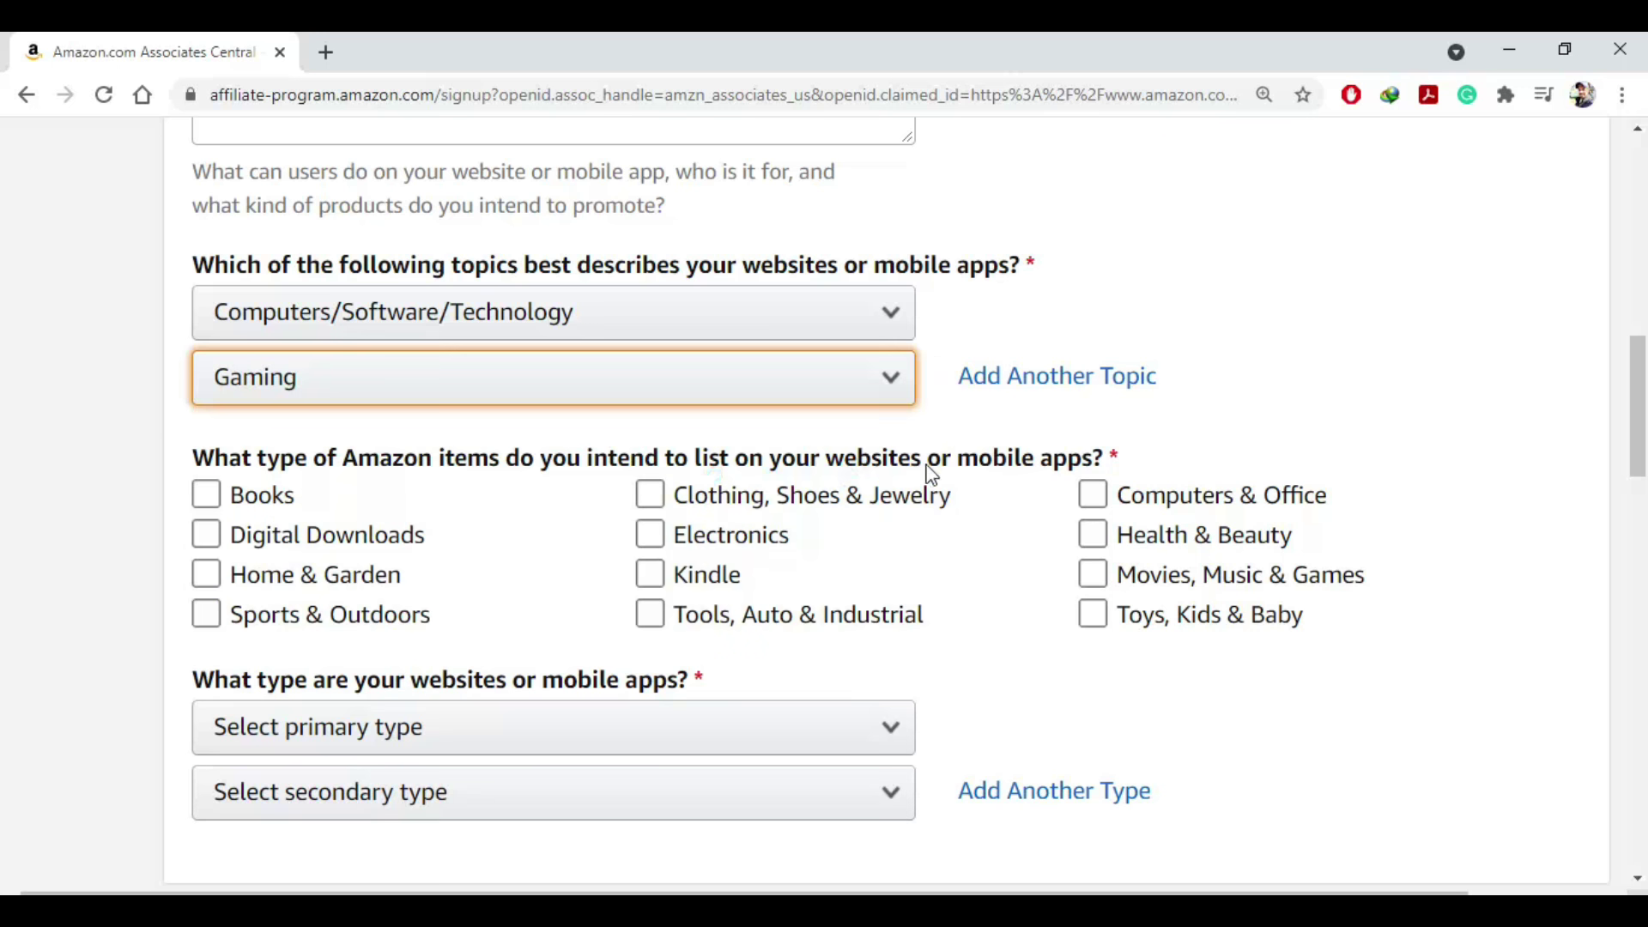
Mark all twelve Amazon item categories, from Books to Toys, Kids & Baby, as items intended for listing
{"action": "left_click", "coordinate": [352, 531]}
{"action": "left_click", "coordinate": [204, 493]}
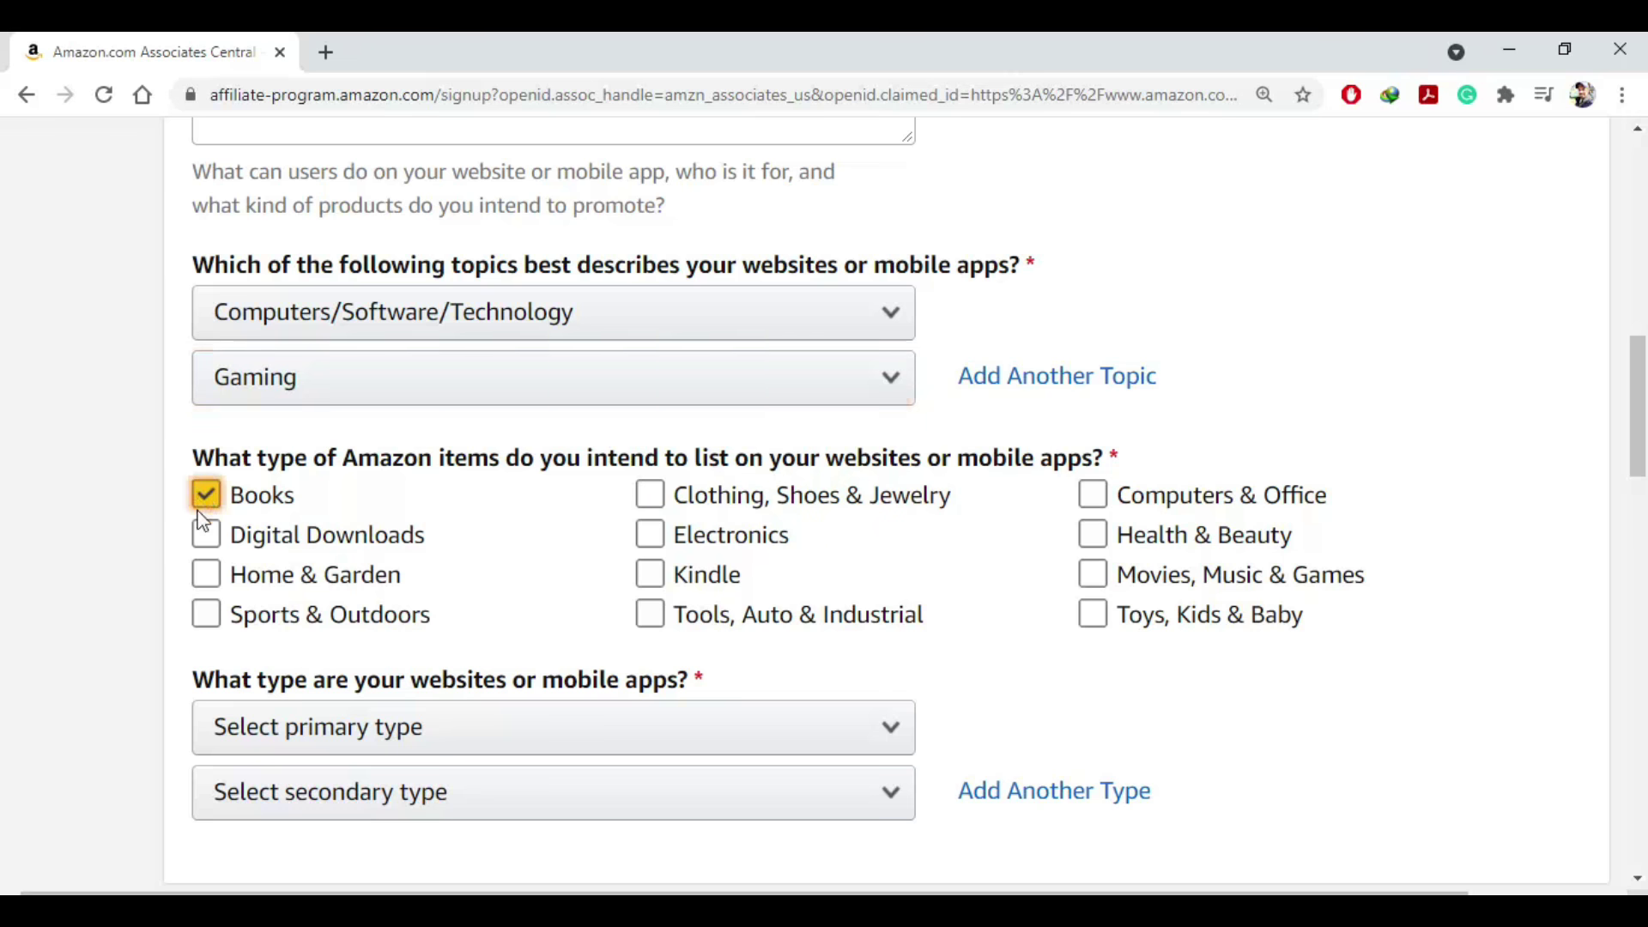
{"action": "left_click", "coordinate": [650, 494]}
{"action": "left_click", "coordinate": [650, 534]}
{"action": "left_click", "coordinate": [650, 573]}
{"action": "left_click", "coordinate": [649, 614]}
{"action": "left_click", "coordinate": [1092, 494]}
{"action": "left_click", "coordinate": [1093, 534]}
{"action": "left_click", "coordinate": [1093, 573]}
{"action": "left_click", "coordinate": [1092, 613]}
Set the primary website type to Comparison Shopping Engine
{"action": "scroll", "coordinate": [986, 588], "scroll_direction": "down", "scroll_amount": 3}
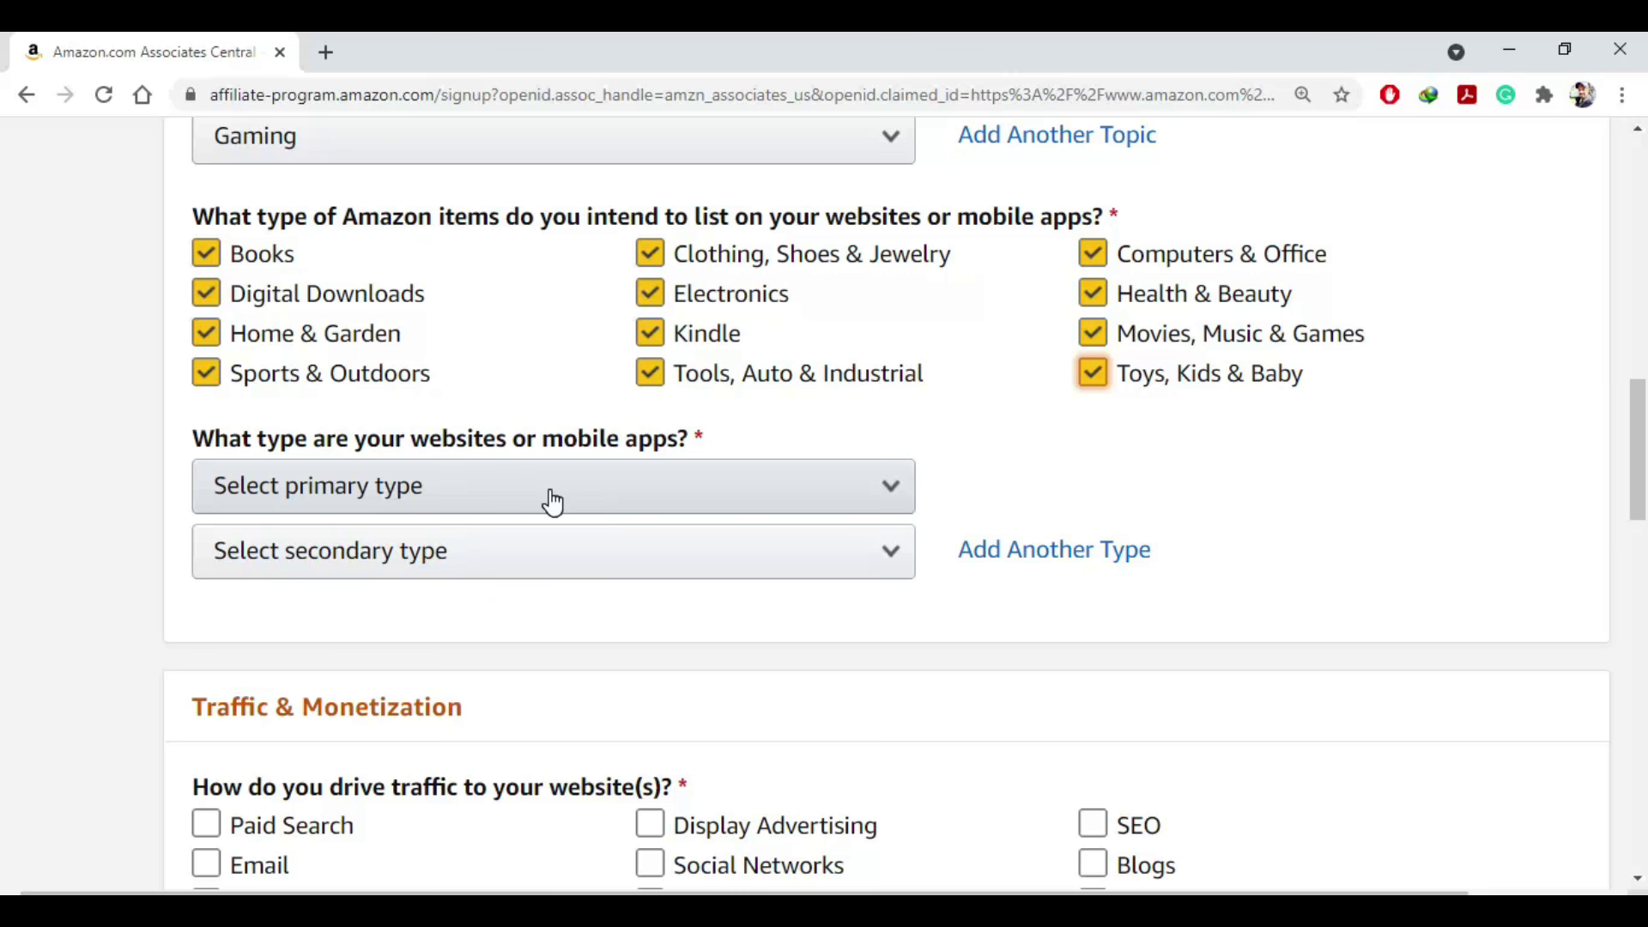
{"action": "left_click", "coordinate": [769, 494]}
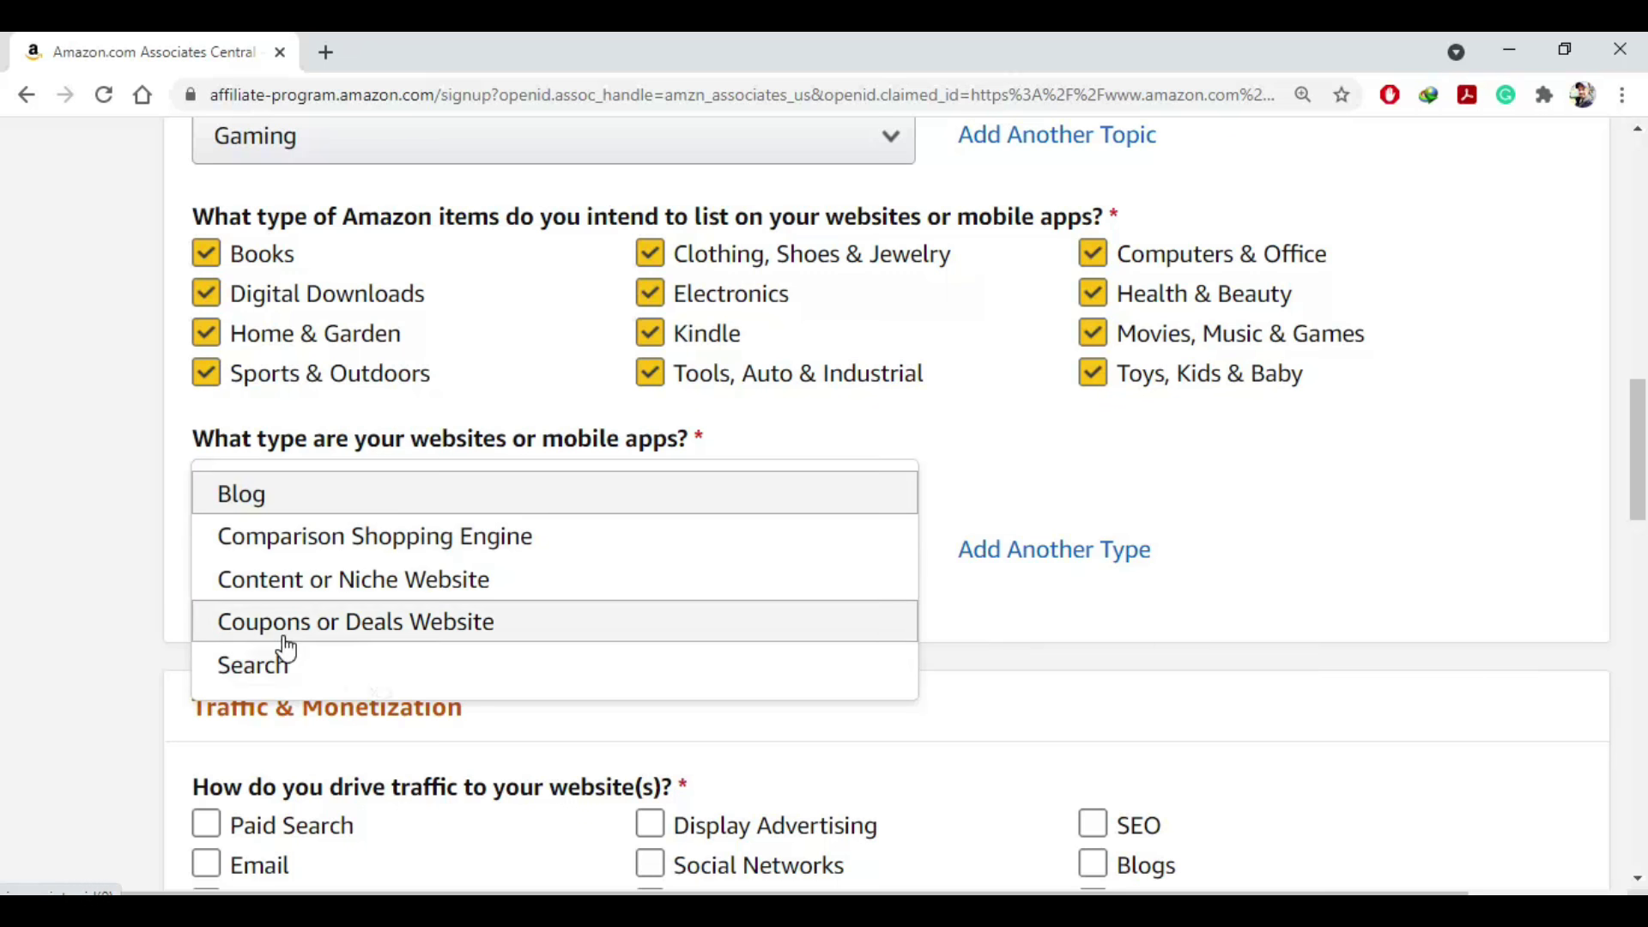
{"action": "left_click", "coordinate": [467, 552]}
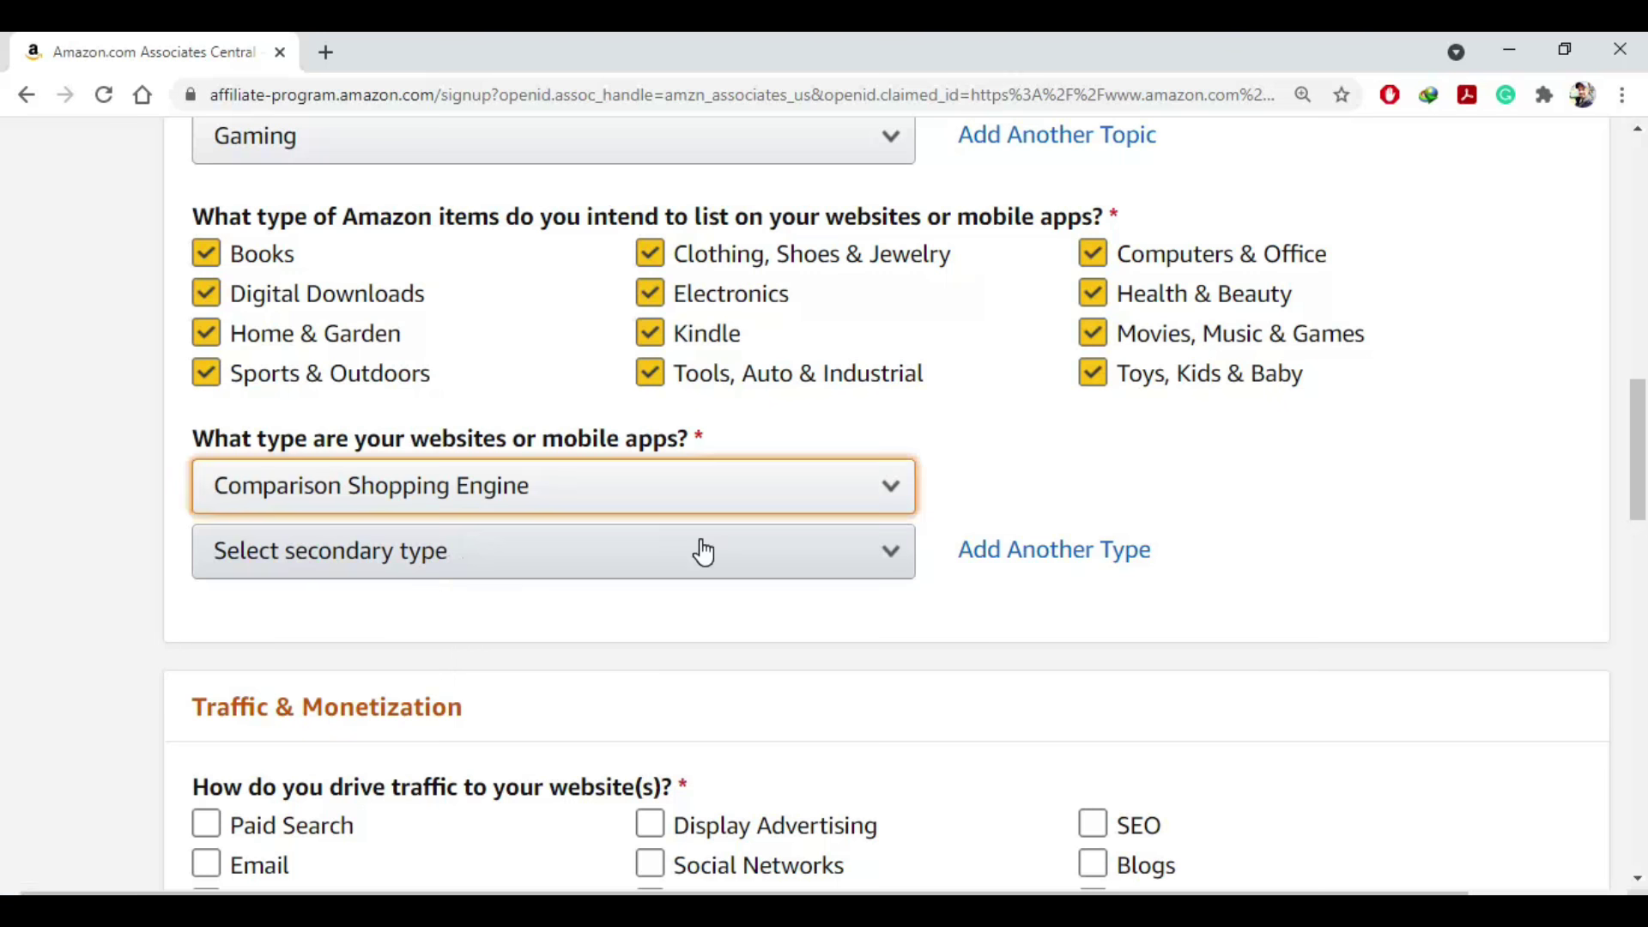
Set the secondary website type to Content or Niche Website
{"action": "left_click", "coordinate": [612, 565]}
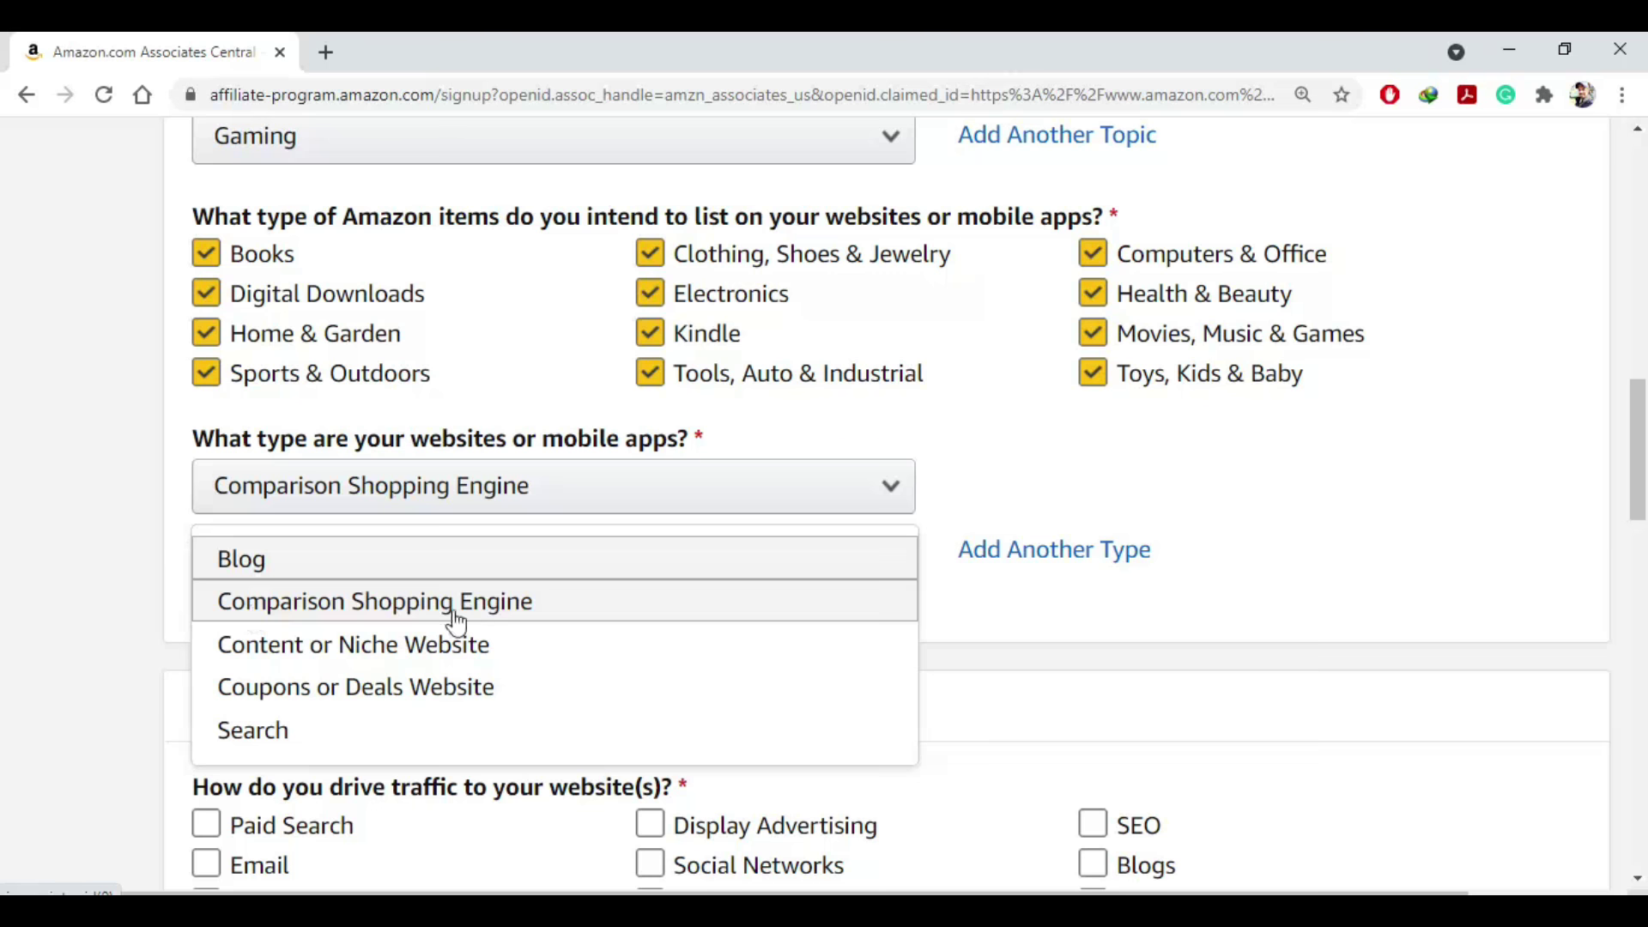
{"action": "left_click", "coordinate": [416, 650]}
{"action": "scroll", "coordinate": [758, 509], "scroll_direction": "down", "scroll_amount": 3}
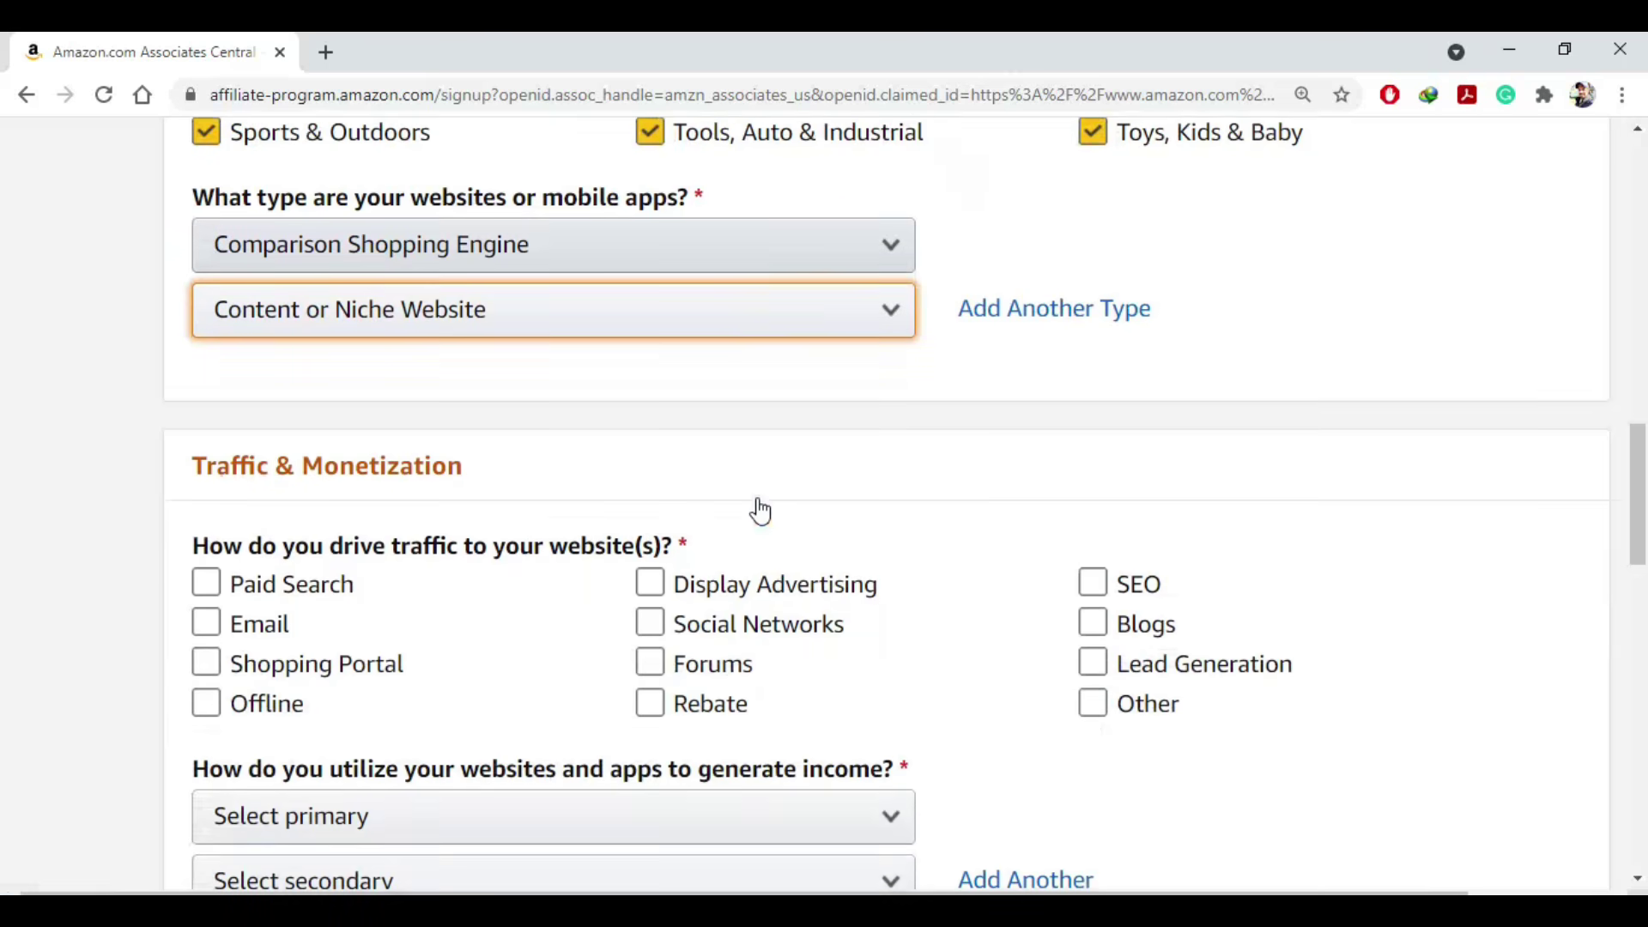
Mark all listed methods of driving traffic to the websites in the Traffic & Monetization section
{"action": "scroll", "coordinate": [941, 455], "scroll_direction": "down", "scroll_amount": 1}
{"action": "left_click", "coordinate": [940, 455]}
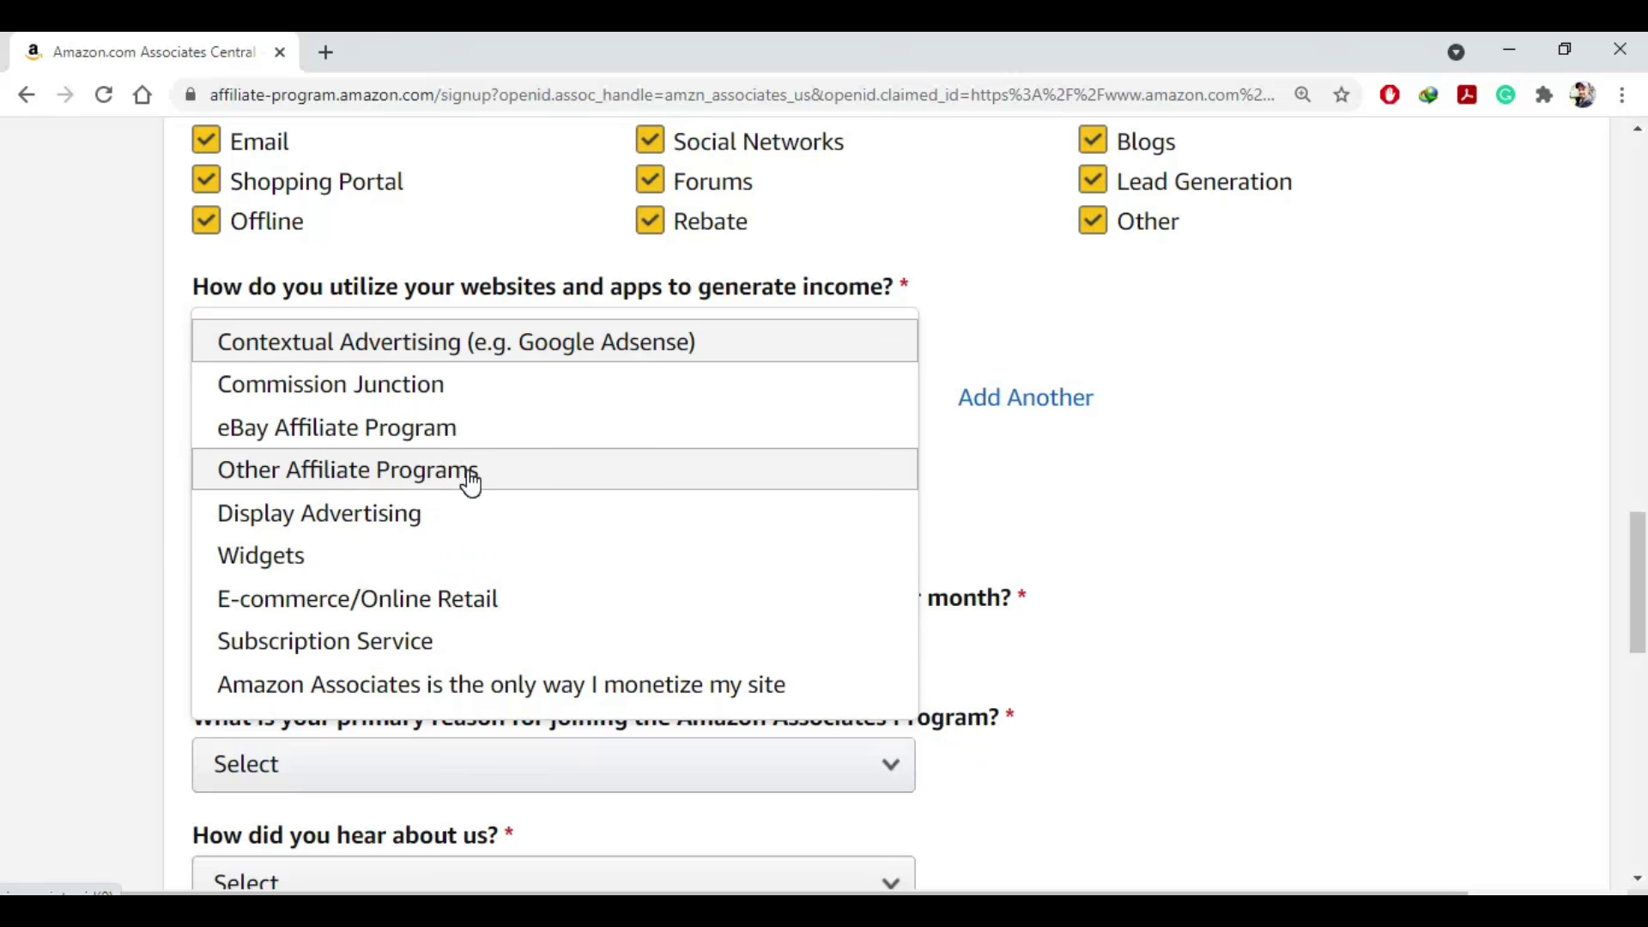
Set the primary income method to "Amazon Associates is the only way I monetize my site" and the secondary one to Other Affiliate Programs
{"action": "scroll", "coordinate": [510, 599], "scroll_direction": "down", "scroll_amount": 1}
{"action": "scroll", "coordinate": [511, 598], "scroll_direction": "down", "scroll_amount": 2}
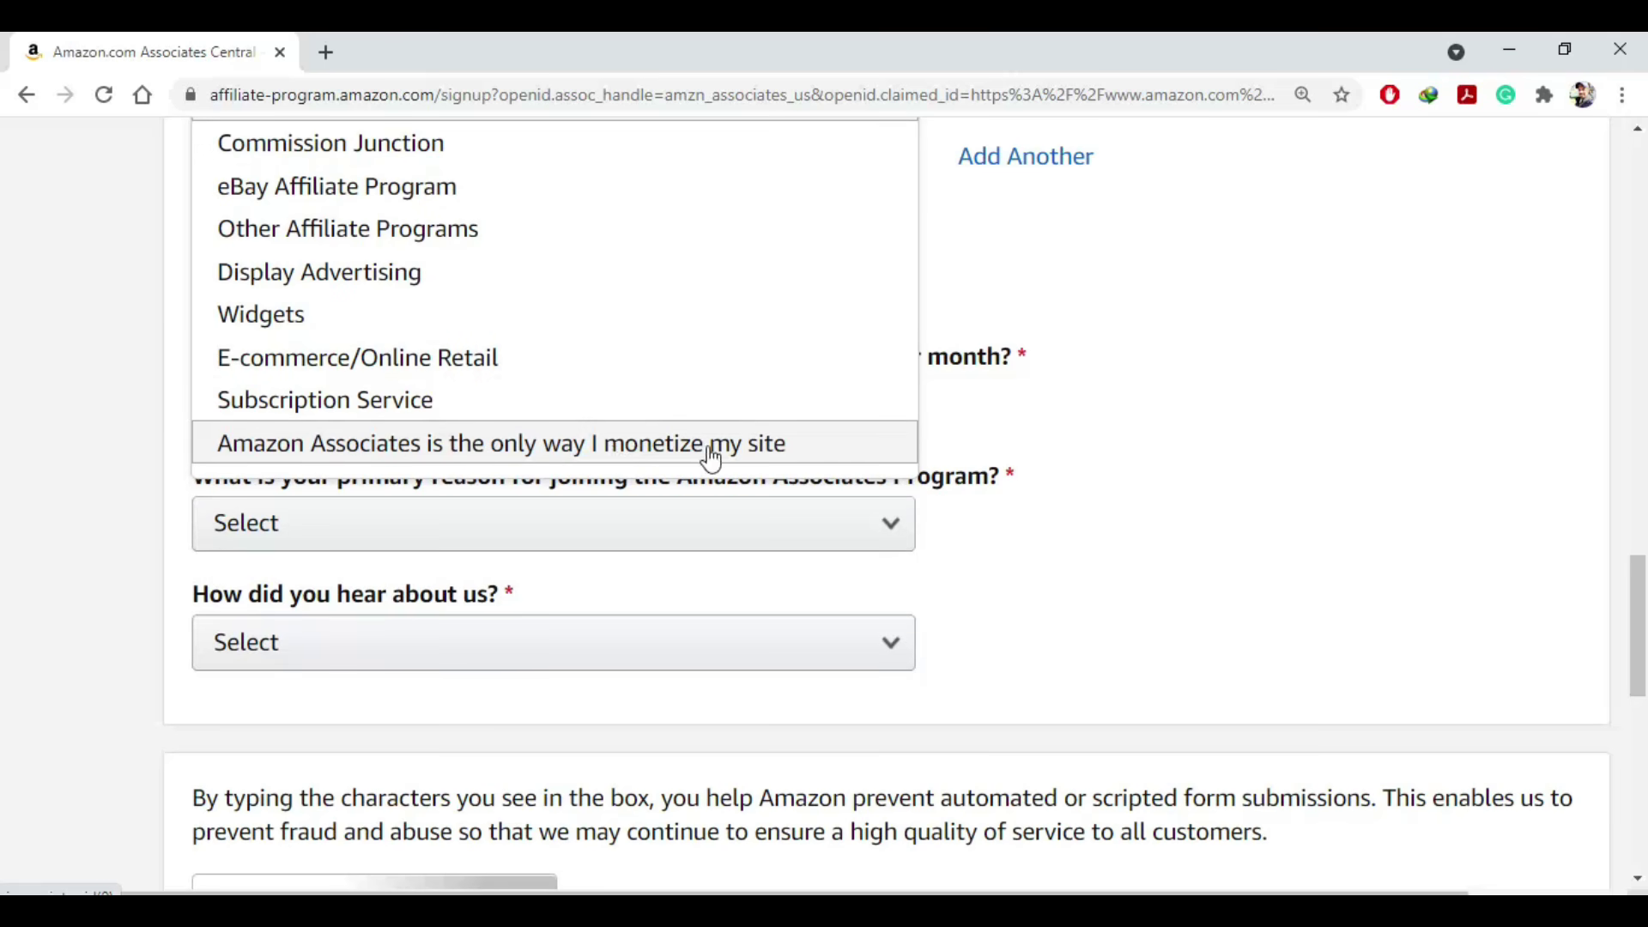
{"action": "left_click", "coordinate": [781, 449]}
{"action": "scroll", "coordinate": [635, 276], "scroll_direction": "up", "scroll_amount": 1}
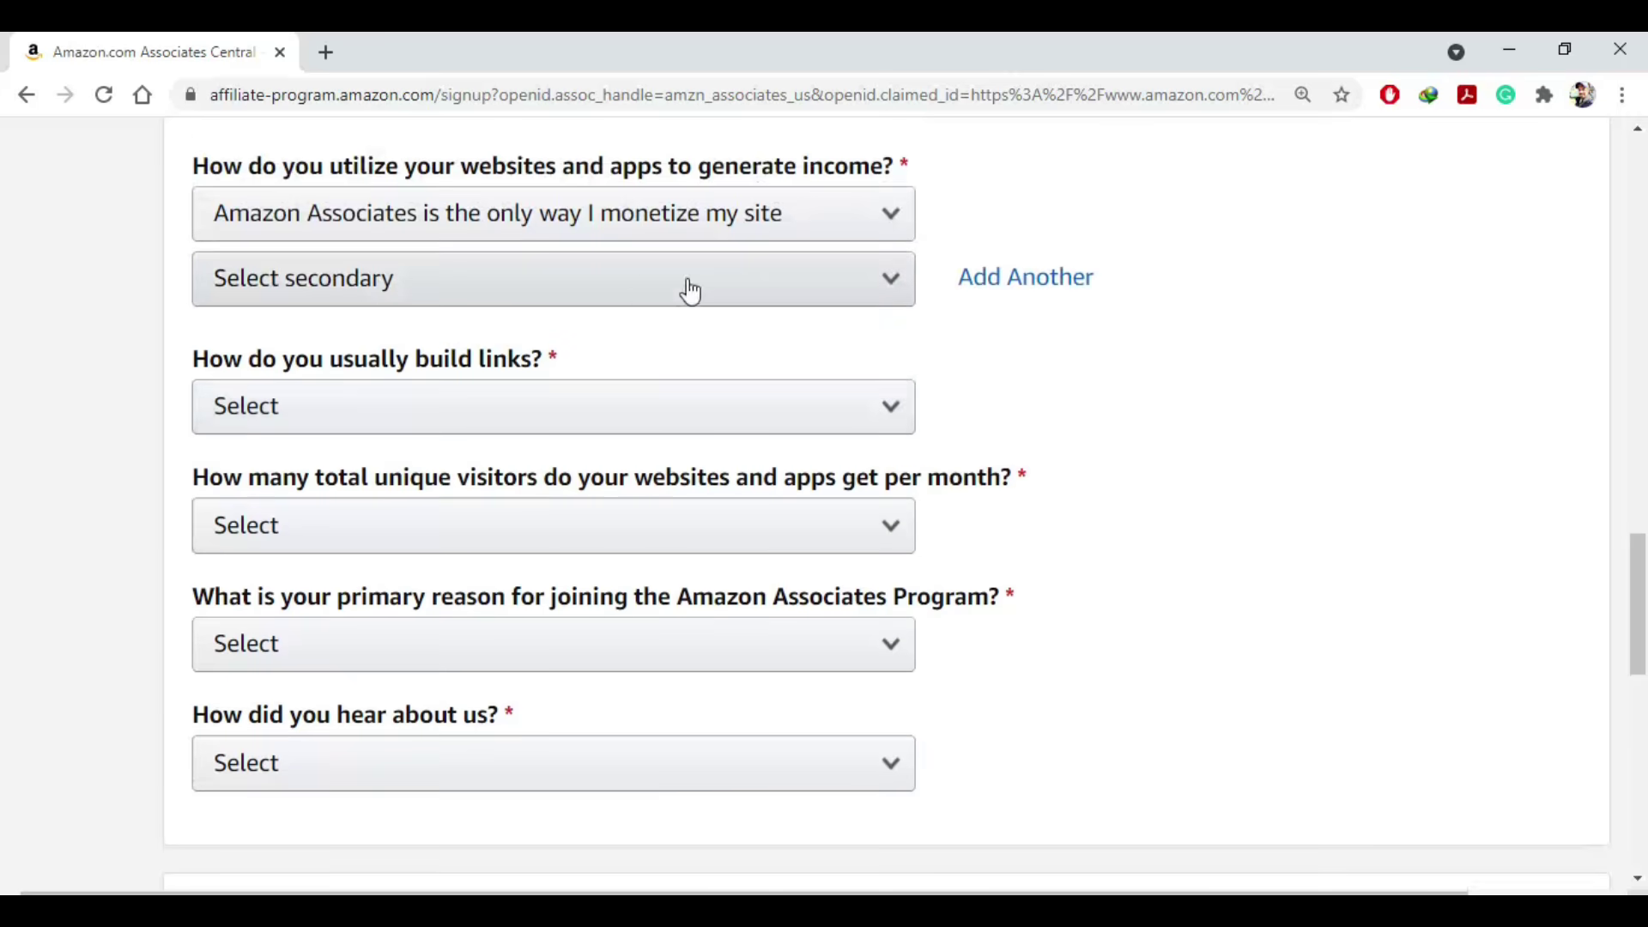
{"action": "left_click", "coordinate": [695, 286]}
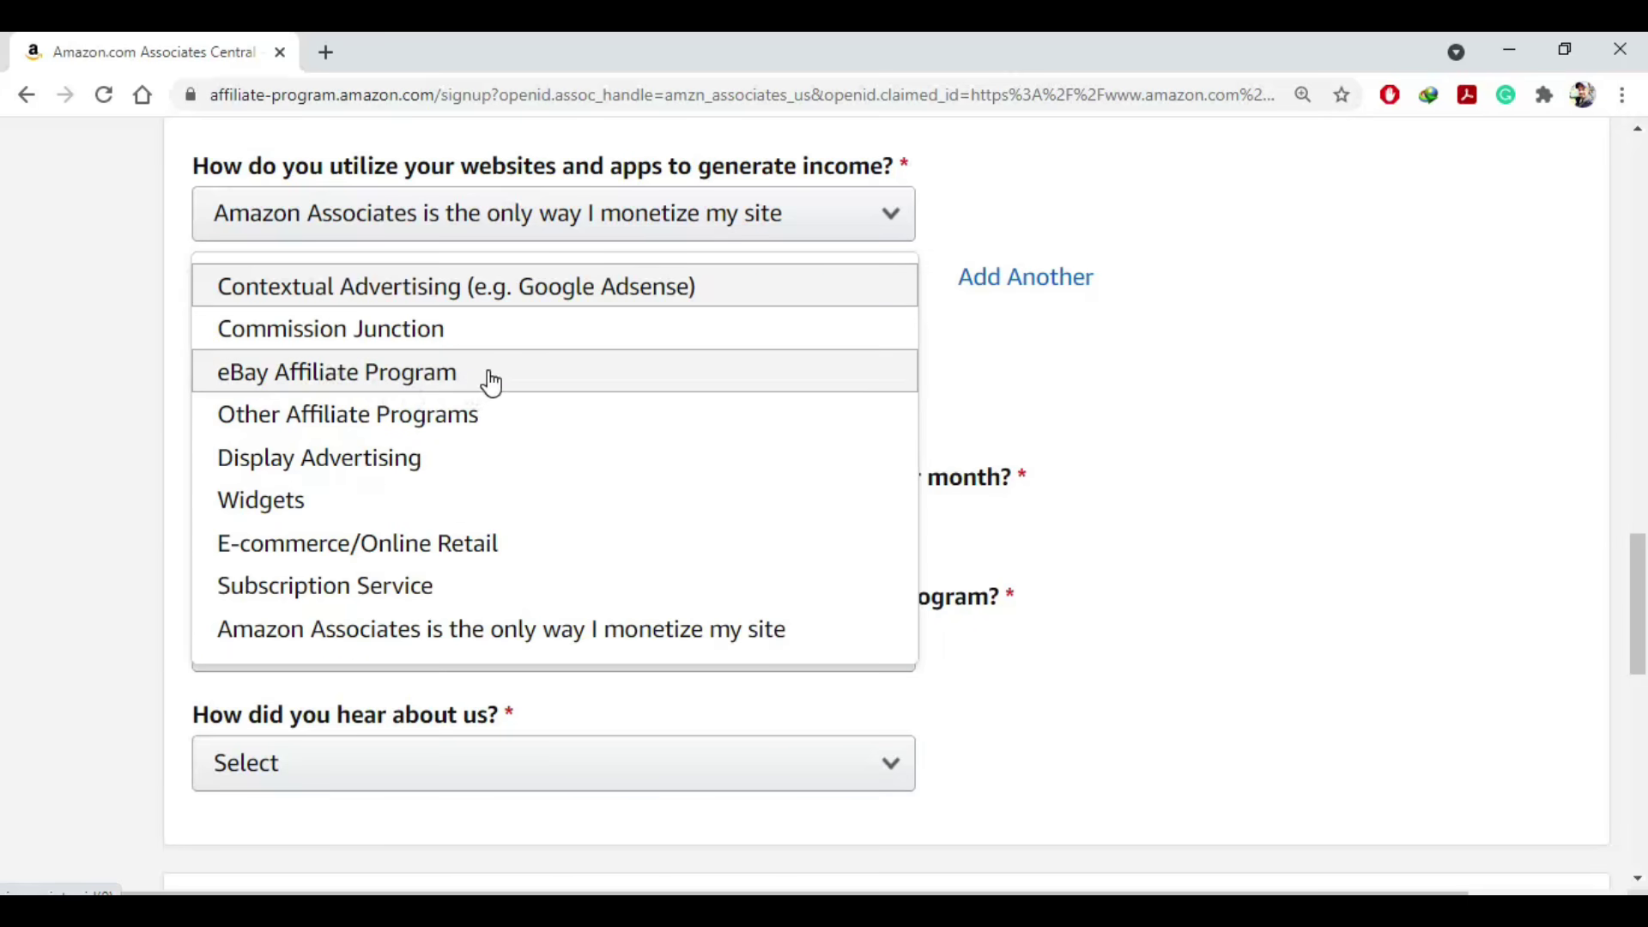
{"action": "left_click", "coordinate": [348, 425]}
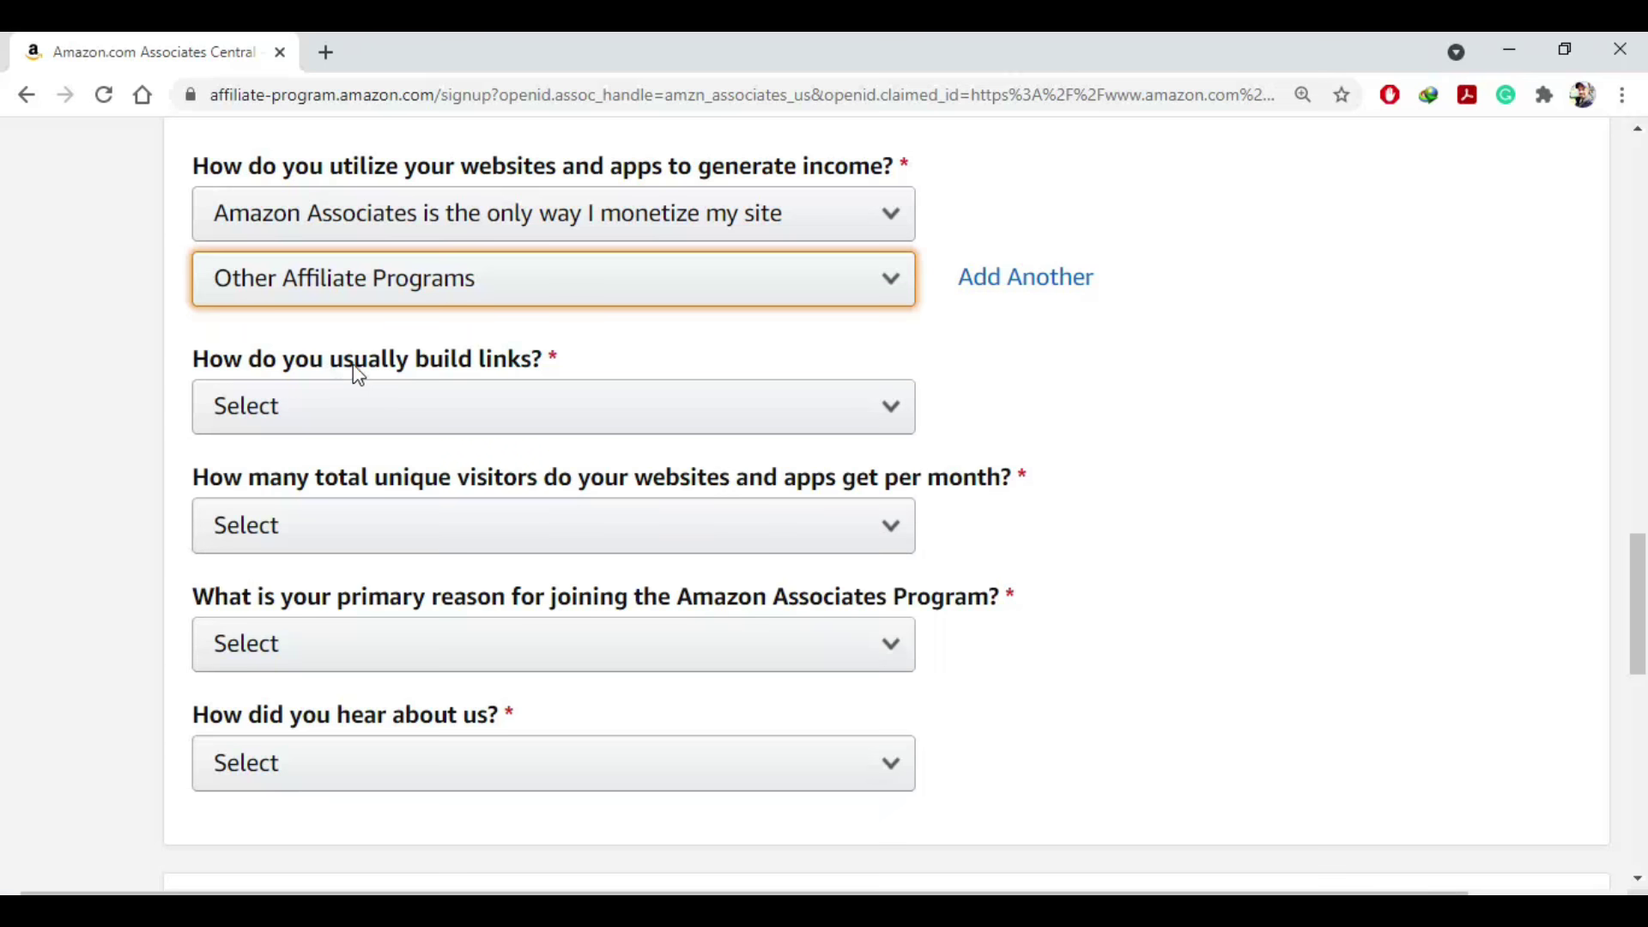
Choose HTML Editor as the usual link-building method and From 5,001 to 50,000 as the monthly unique visitors
{"action": "left_click", "coordinate": [704, 418]}
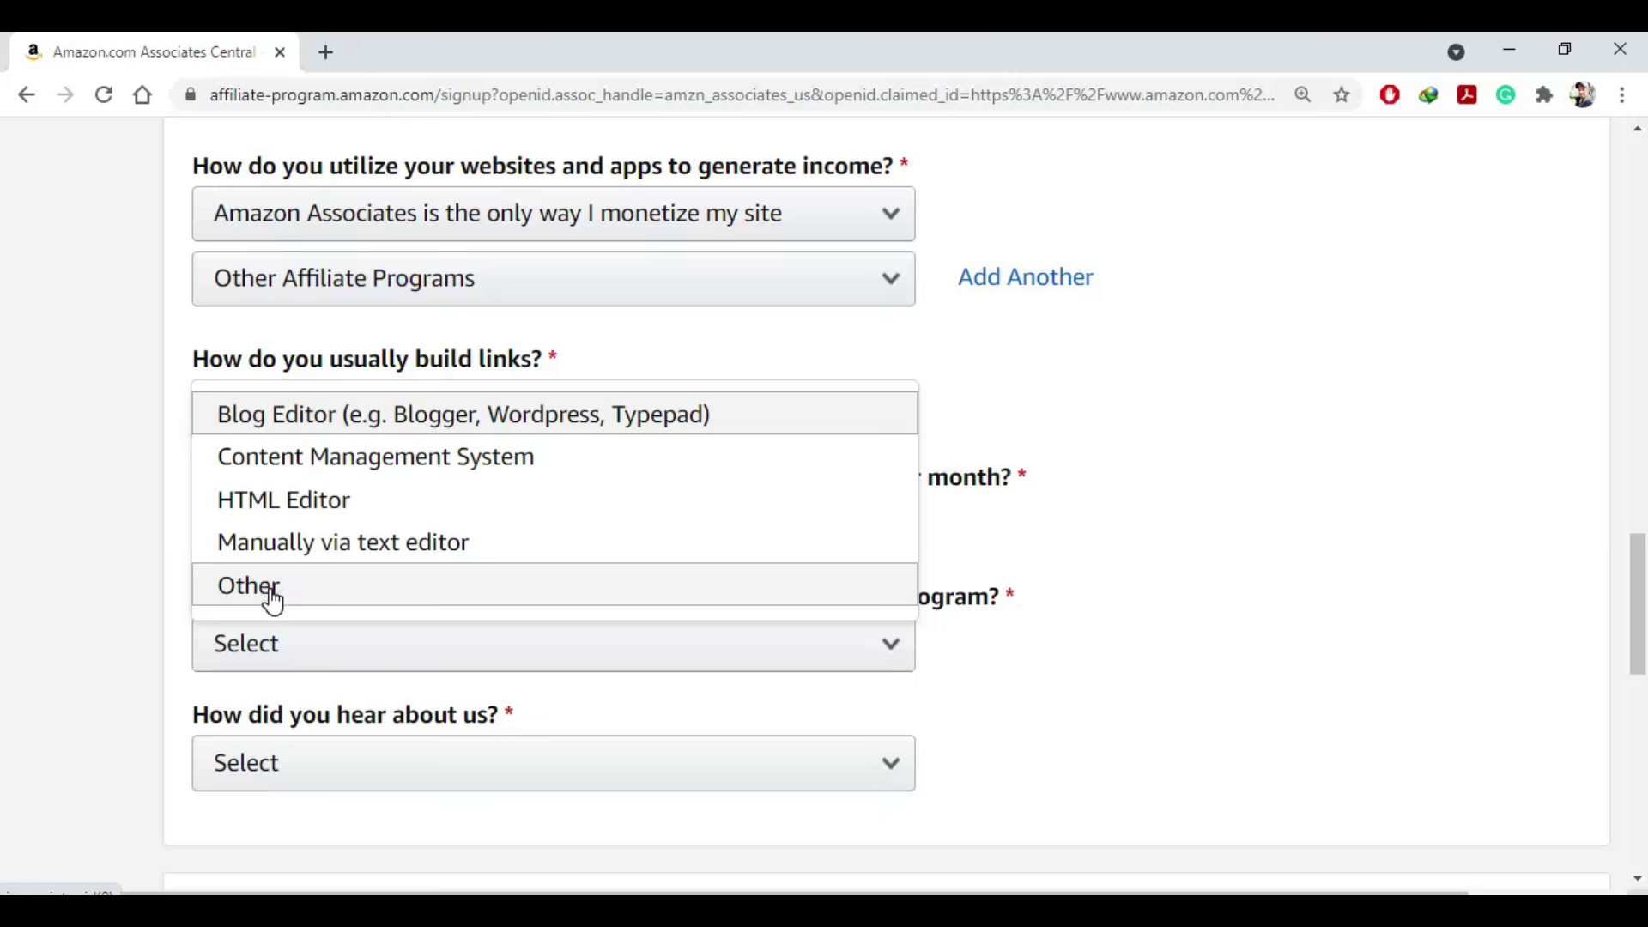
{"action": "left_click", "coordinate": [320, 514]}
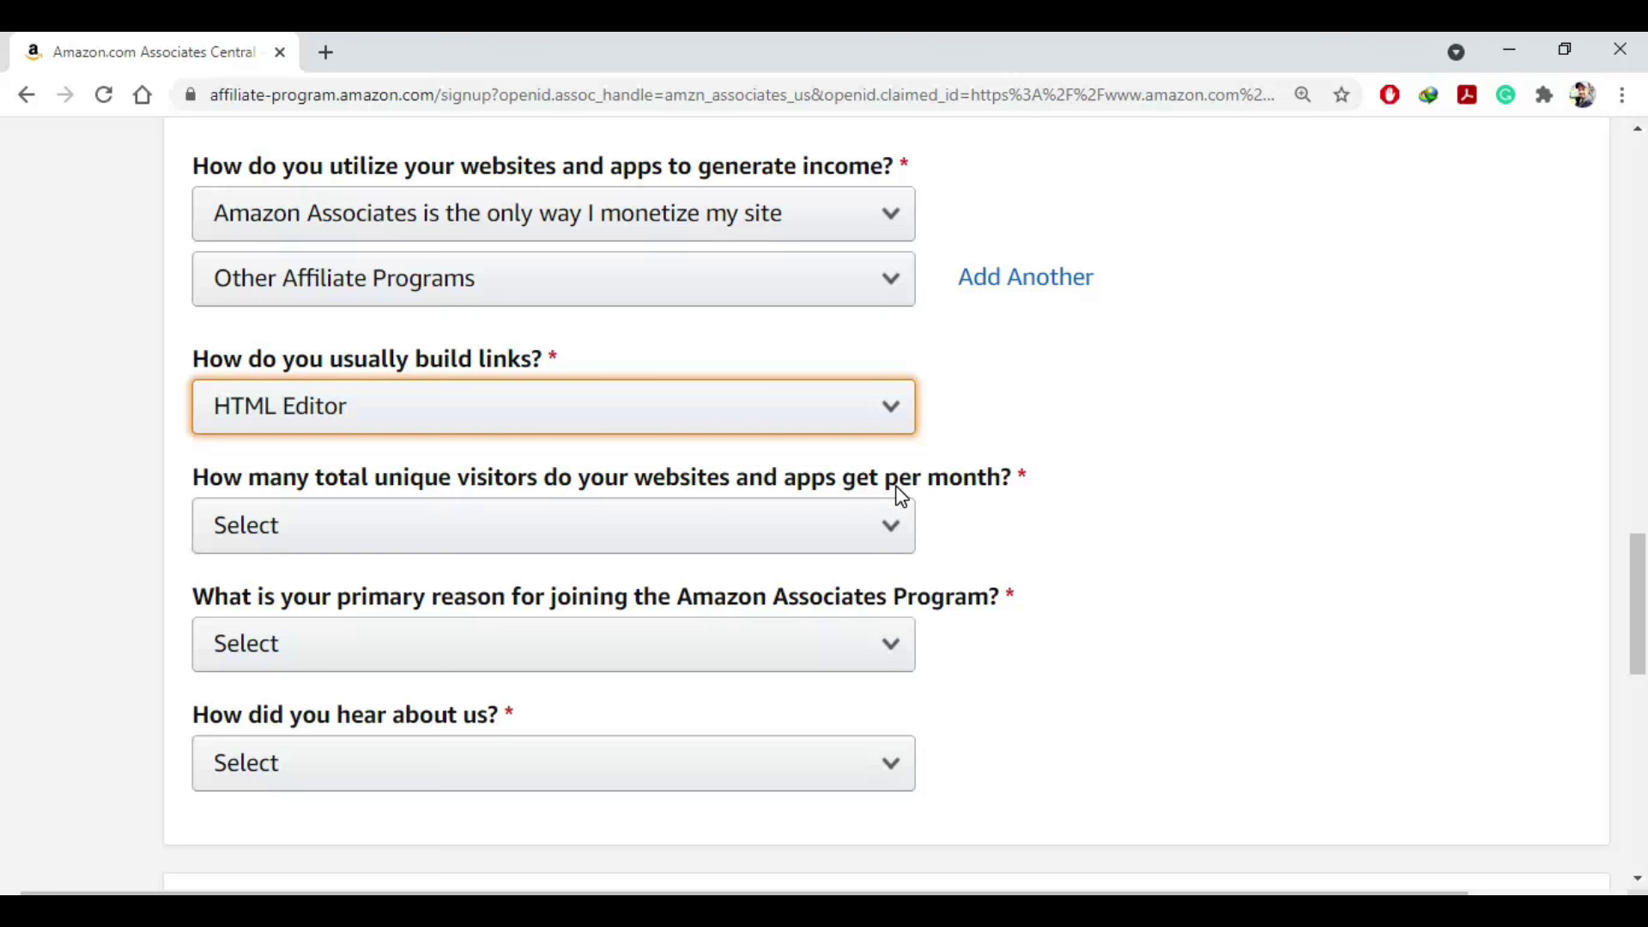
{"action": "left_click", "coordinate": [820, 539]}
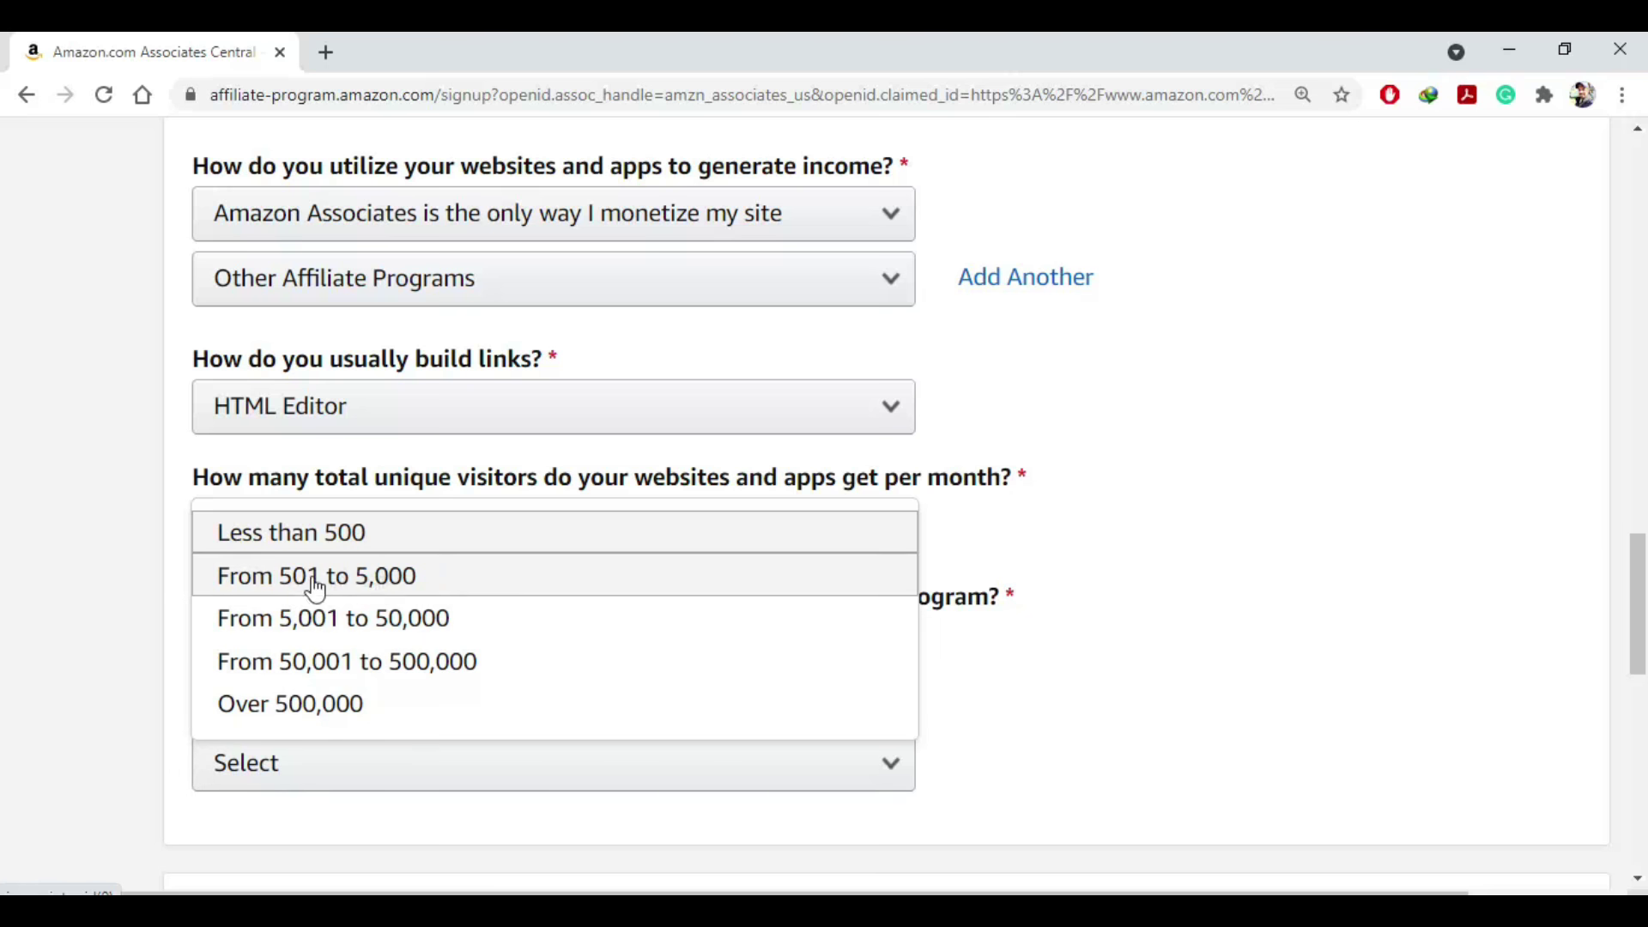
{"action": "left_click", "coordinate": [478, 627]}
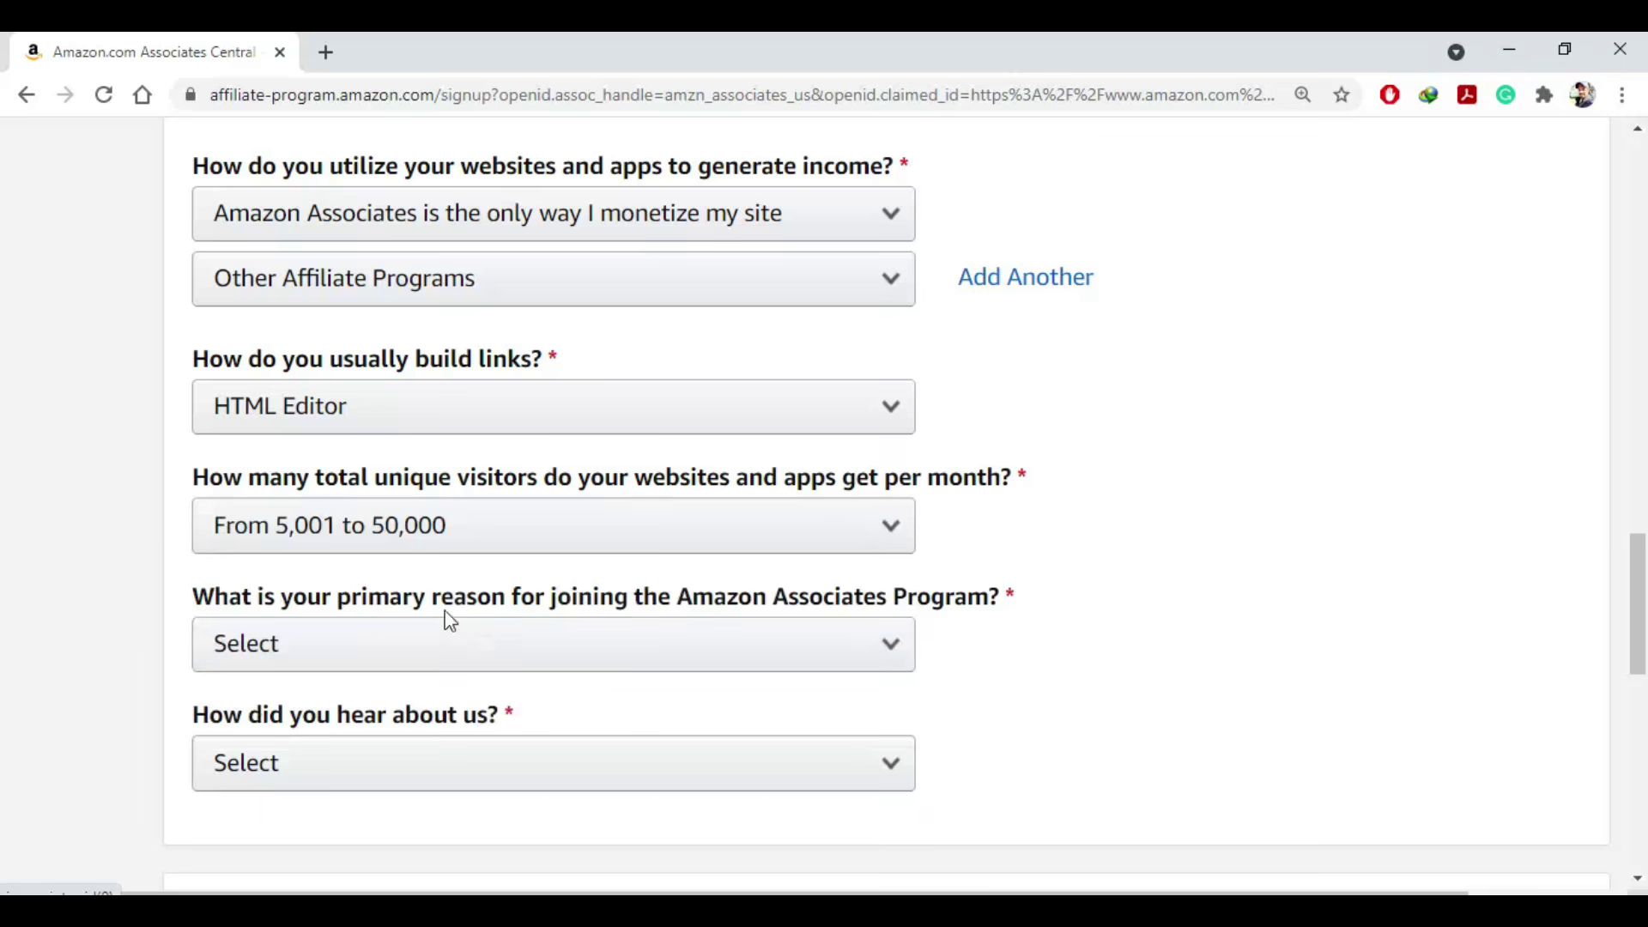
Set the primary reason for joining the Amazon Associates Program to Other and the way of hearing about it to Word of Mouth
{"action": "scroll", "coordinate": [607, 650], "scroll_direction": "down", "scroll_amount": 3}
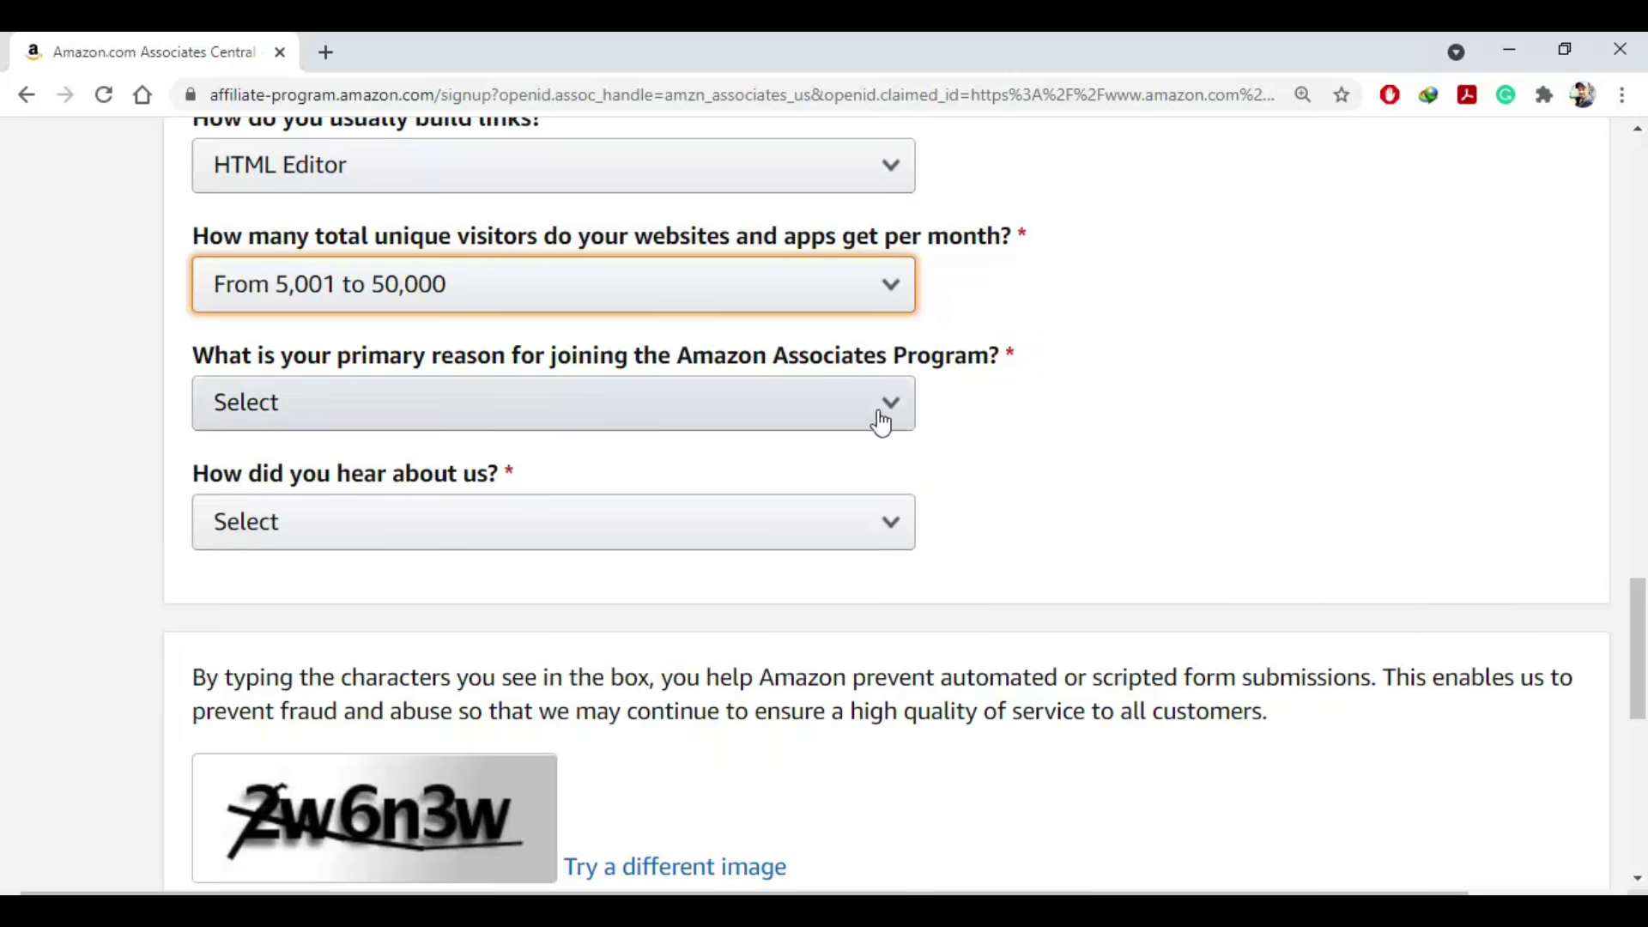
{"action": "left_click", "coordinate": [834, 422]}
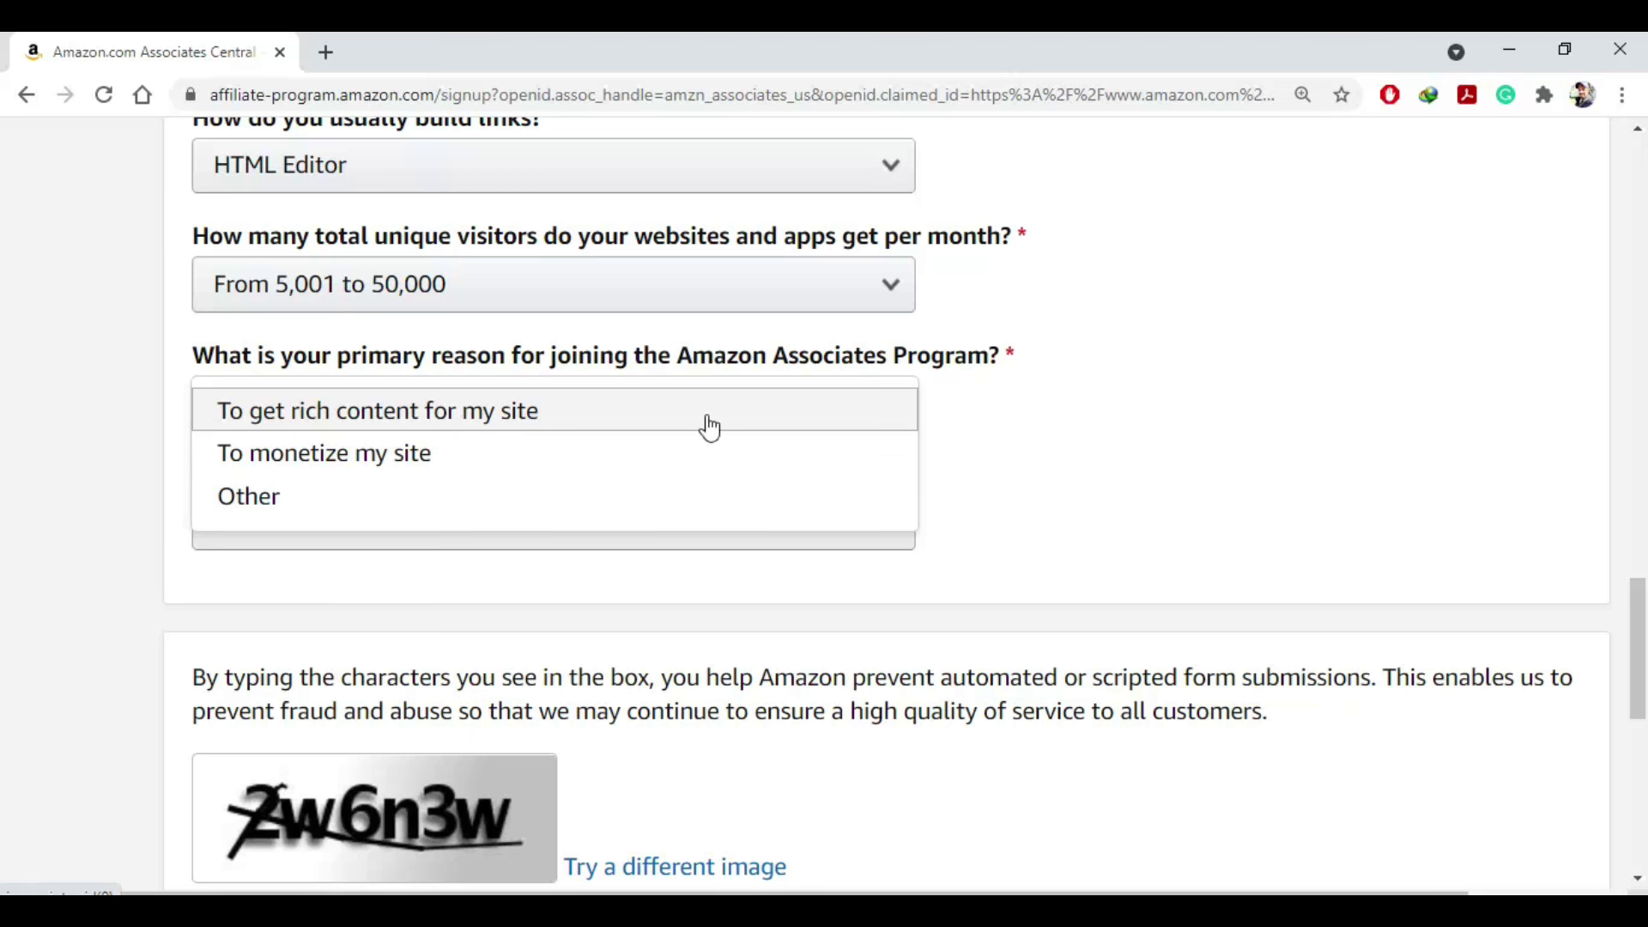
{"action": "left_click", "coordinate": [427, 508]}
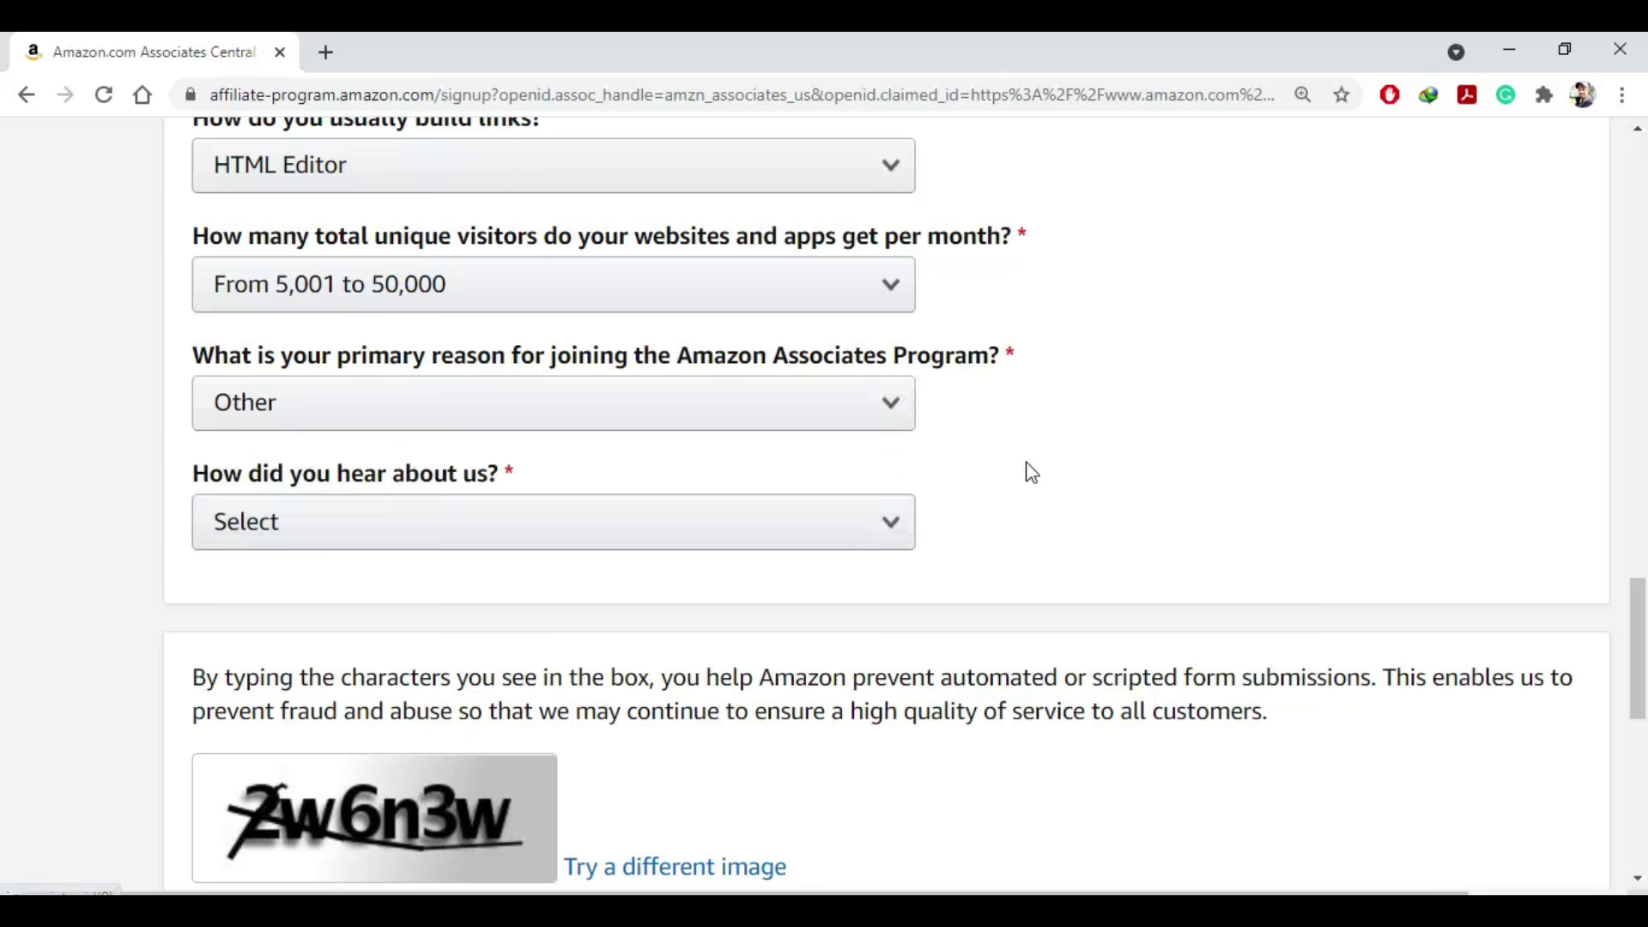
{"action": "left_click", "coordinate": [806, 530]}
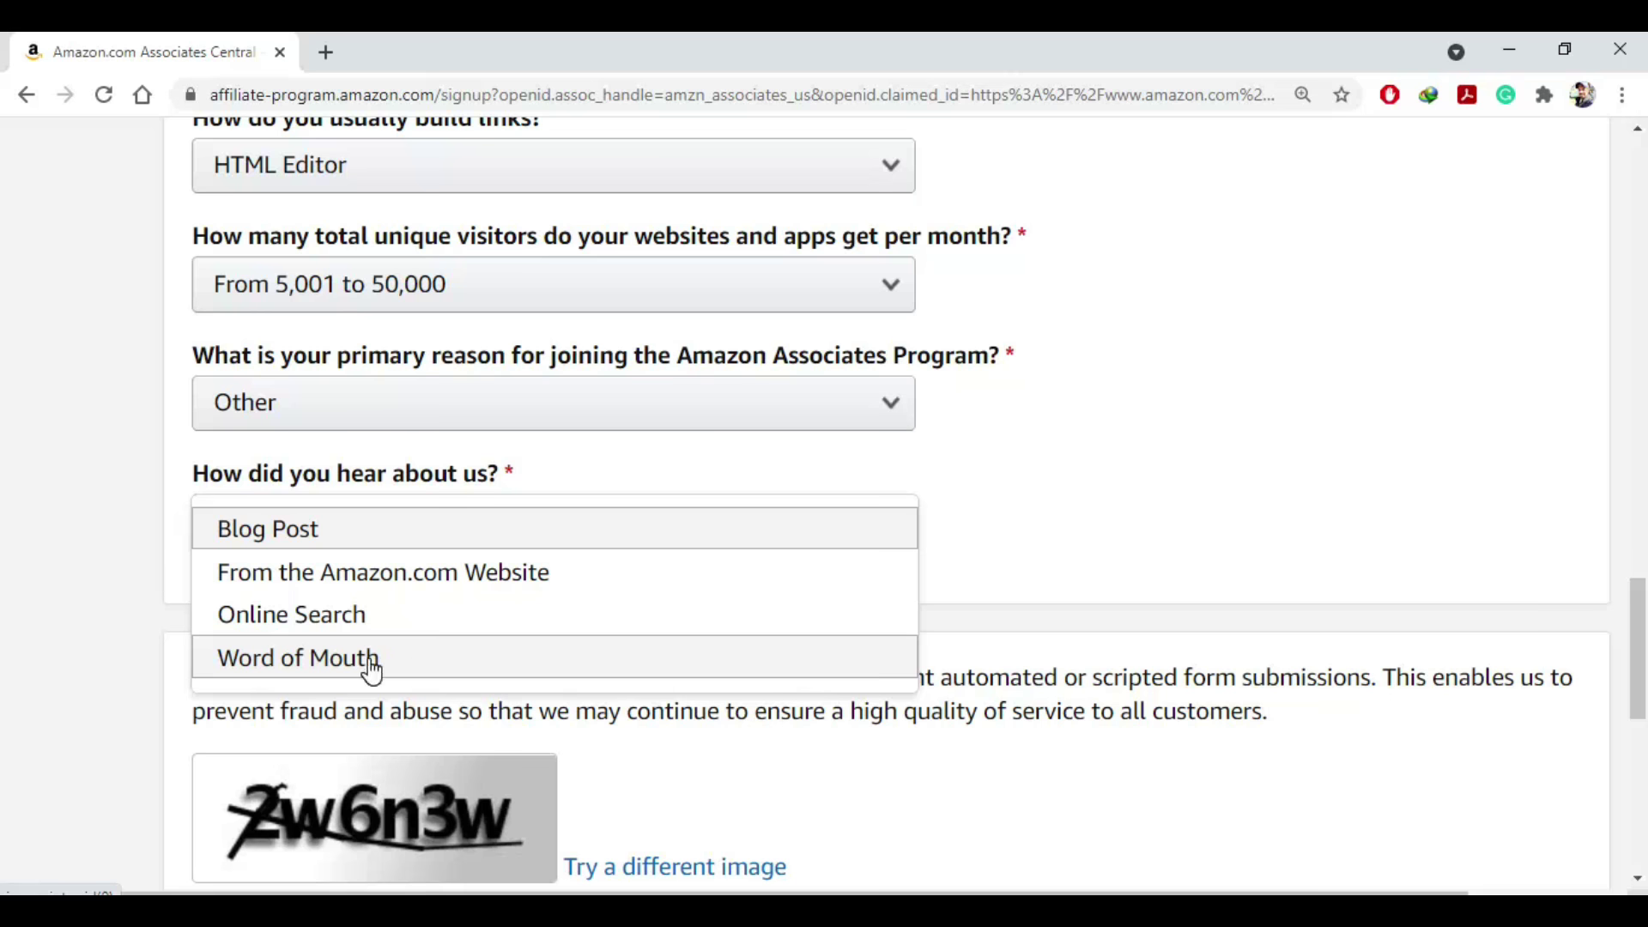
{"action": "left_click", "coordinate": [438, 672]}
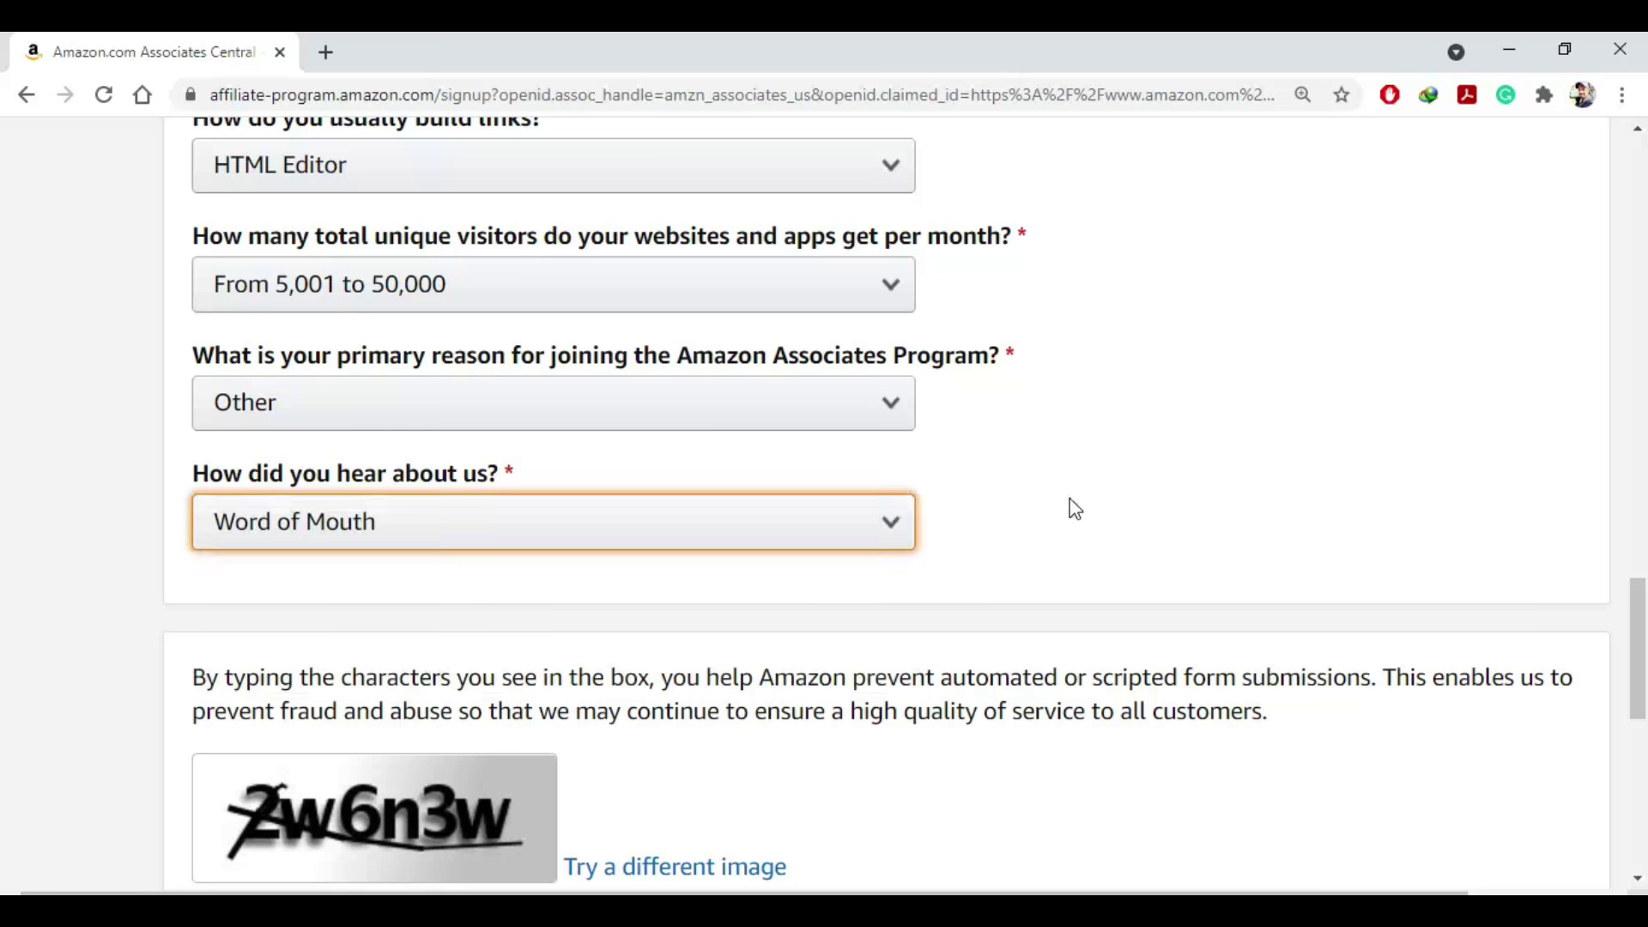
Fill in the captcha field with the characters shown in the image
{"action": "scroll", "coordinate": [1069, 506], "scroll_direction": "down", "scroll_amount": 3}
{"action": "scroll", "coordinate": [1015, 620], "scroll_direction": "down", "scroll_amount": 2}
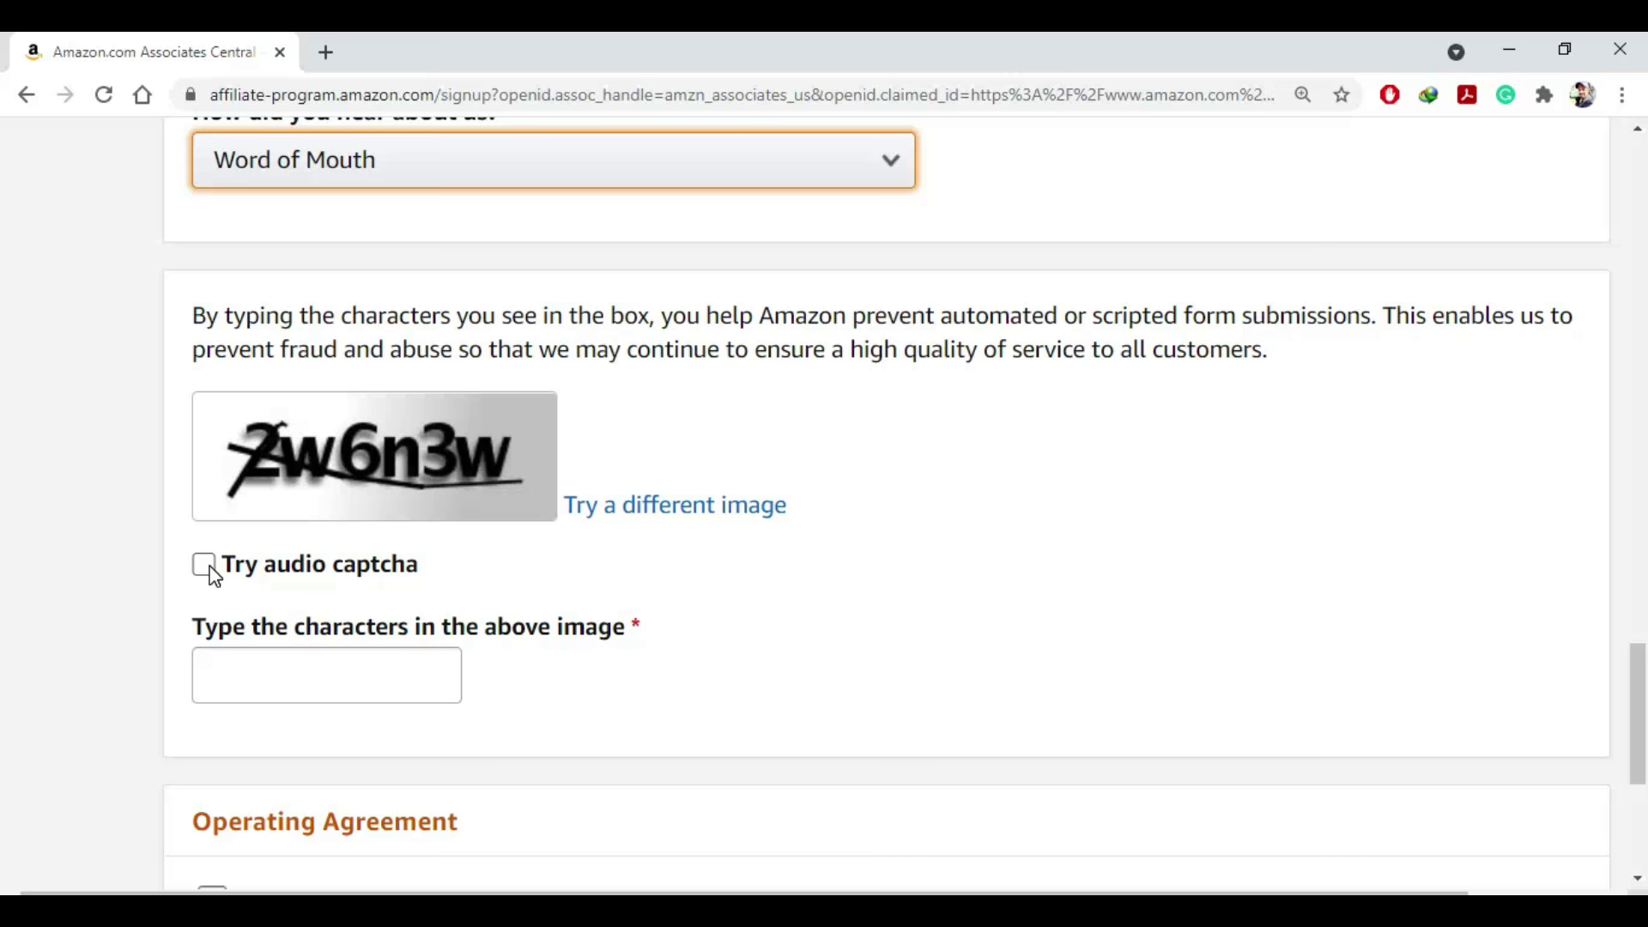
{"action": "scroll", "coordinate": [369, 570], "scroll_direction": "down", "scroll_amount": 1}
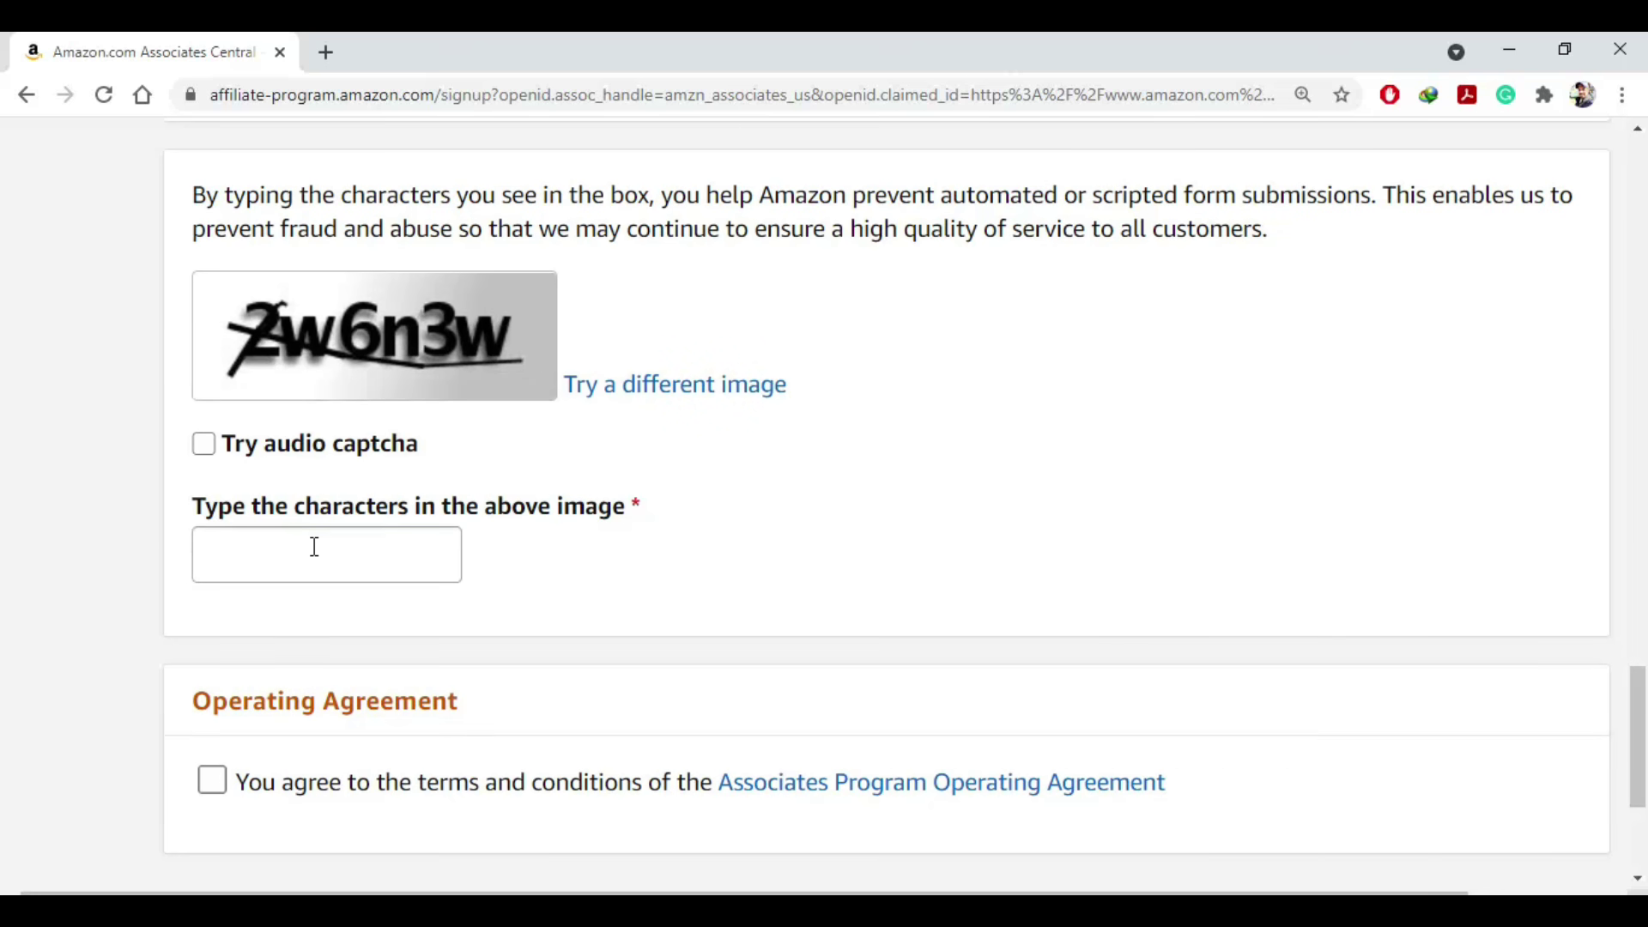
{"action": "left_click", "coordinate": [314, 546]}
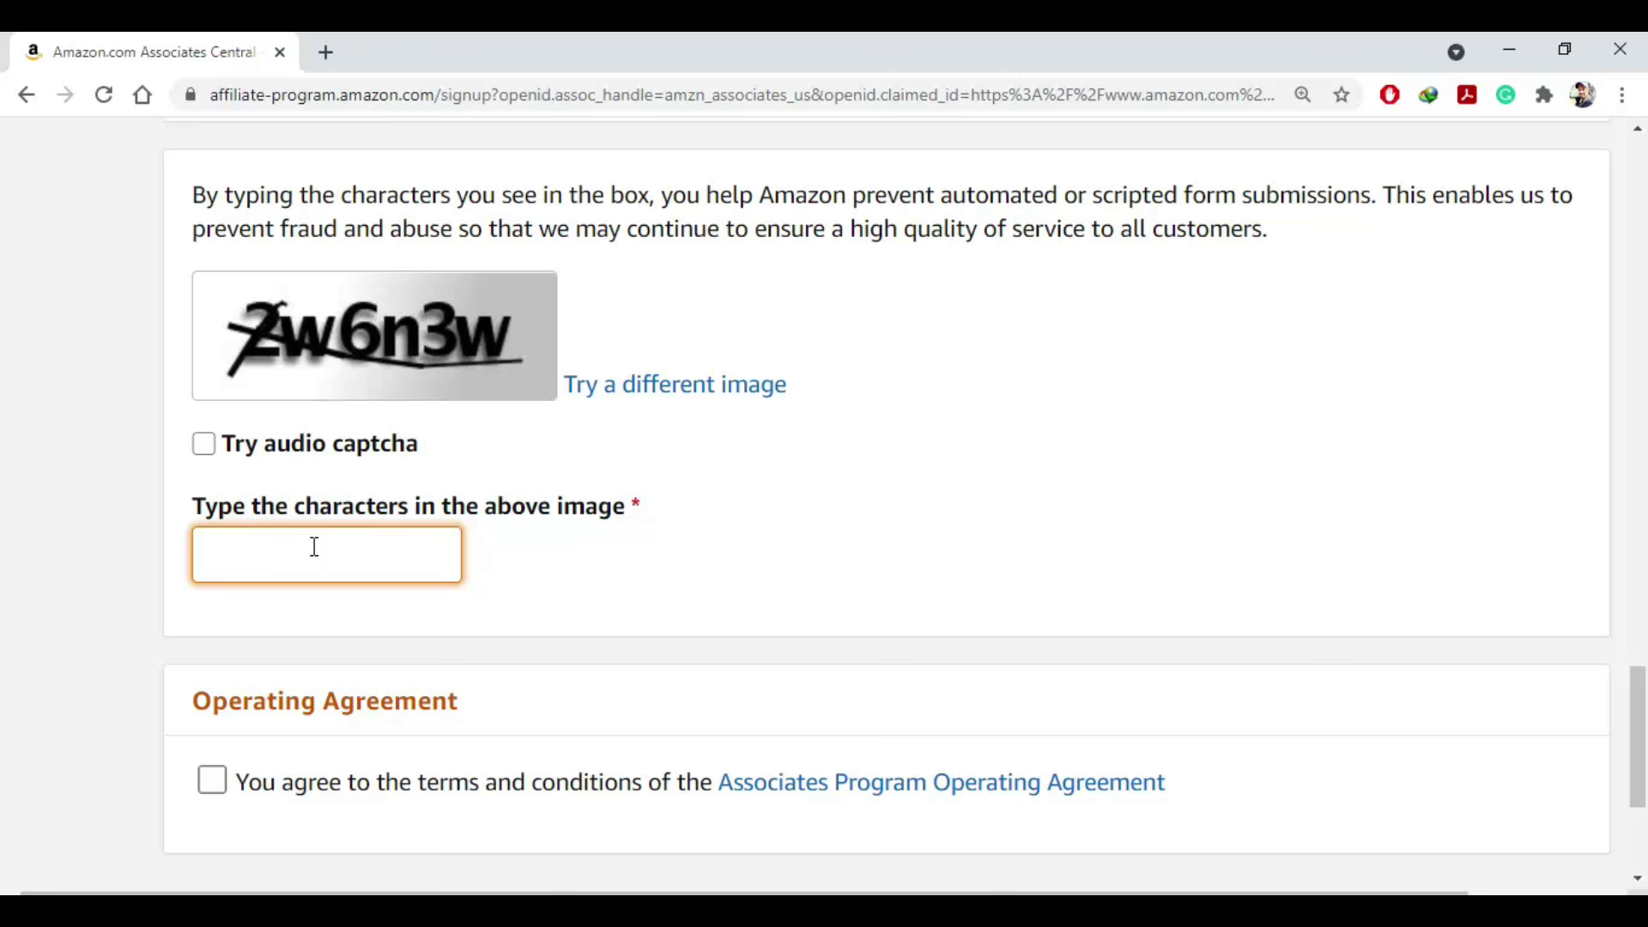
Agree to the Associates Program Operating Agreement and submit the completed profile form
{"action": "scroll", "coordinate": [315, 547], "scroll_direction": "down", "scroll_amount": 1}
{"action": "left_click", "coordinate": [212, 659]}
{"action": "left_click", "coordinate": [211, 659]}
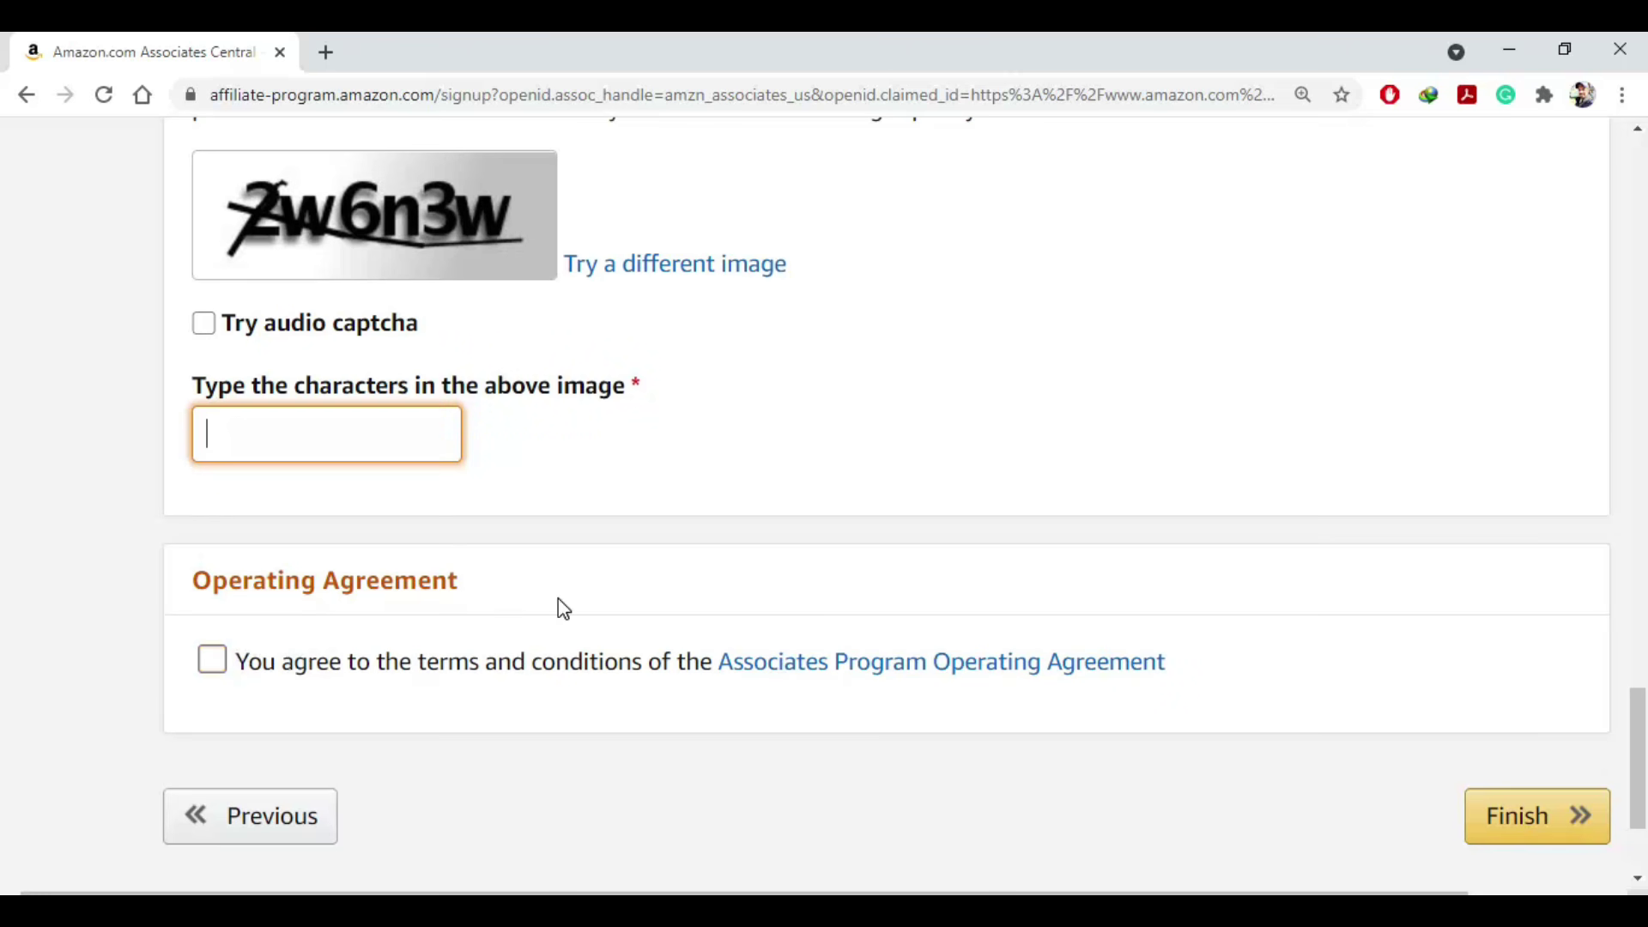
{"action": "left_click", "coordinate": [215, 665]}
{"action": "left_click", "coordinate": [280, 663]}
{"action": "left_click", "coordinate": [1536, 817]}
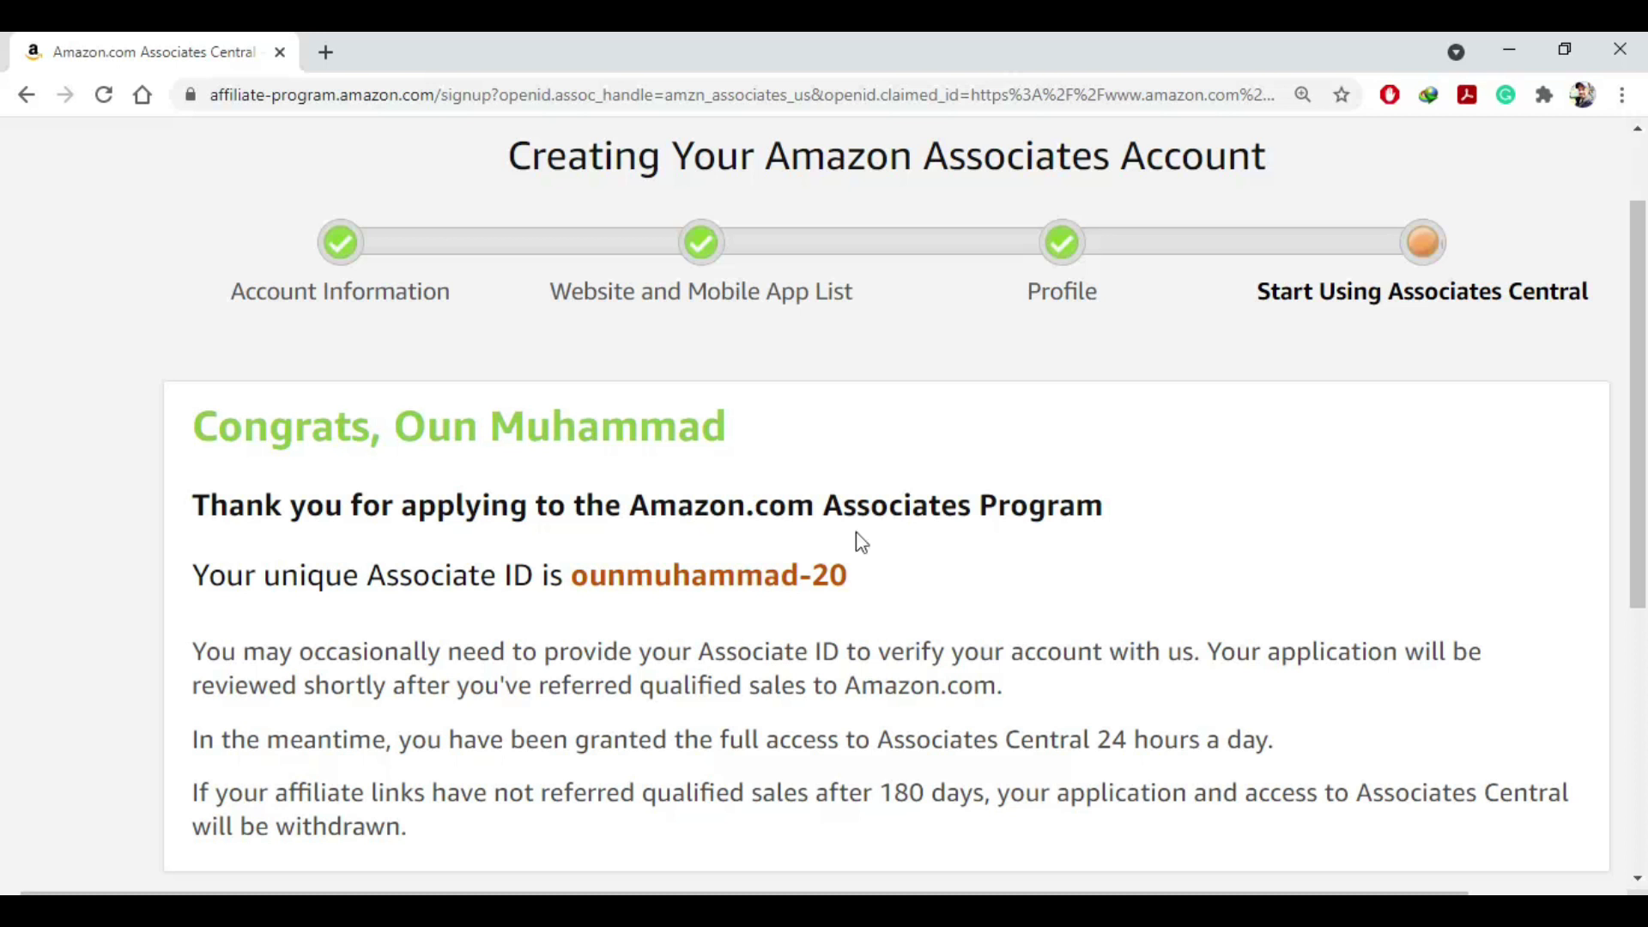
Postpone entering the payment and tax information and dismiss the Associates Central welcome overlay
{"action": "scroll", "coordinate": [1225, 518], "scroll_direction": "down", "scroll_amount": 1}
{"action": "scroll", "coordinate": [1230, 517], "scroll_direction": "down", "scroll_amount": 1}
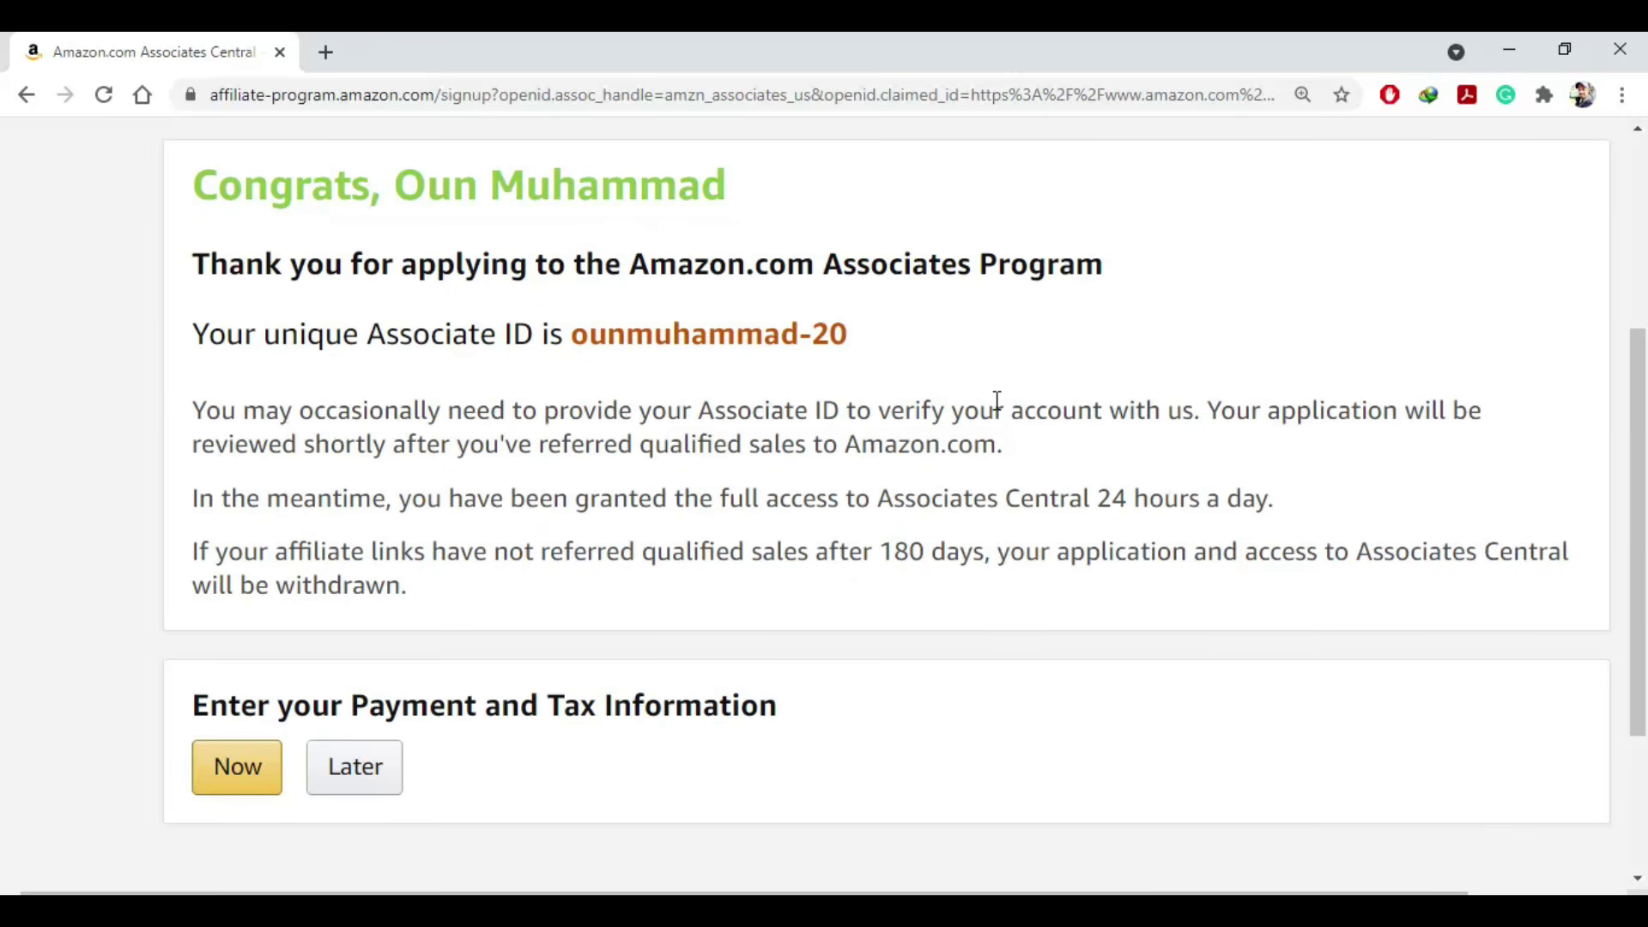
{"action": "scroll", "coordinate": [996, 401], "scroll_direction": "down", "scroll_amount": 2}
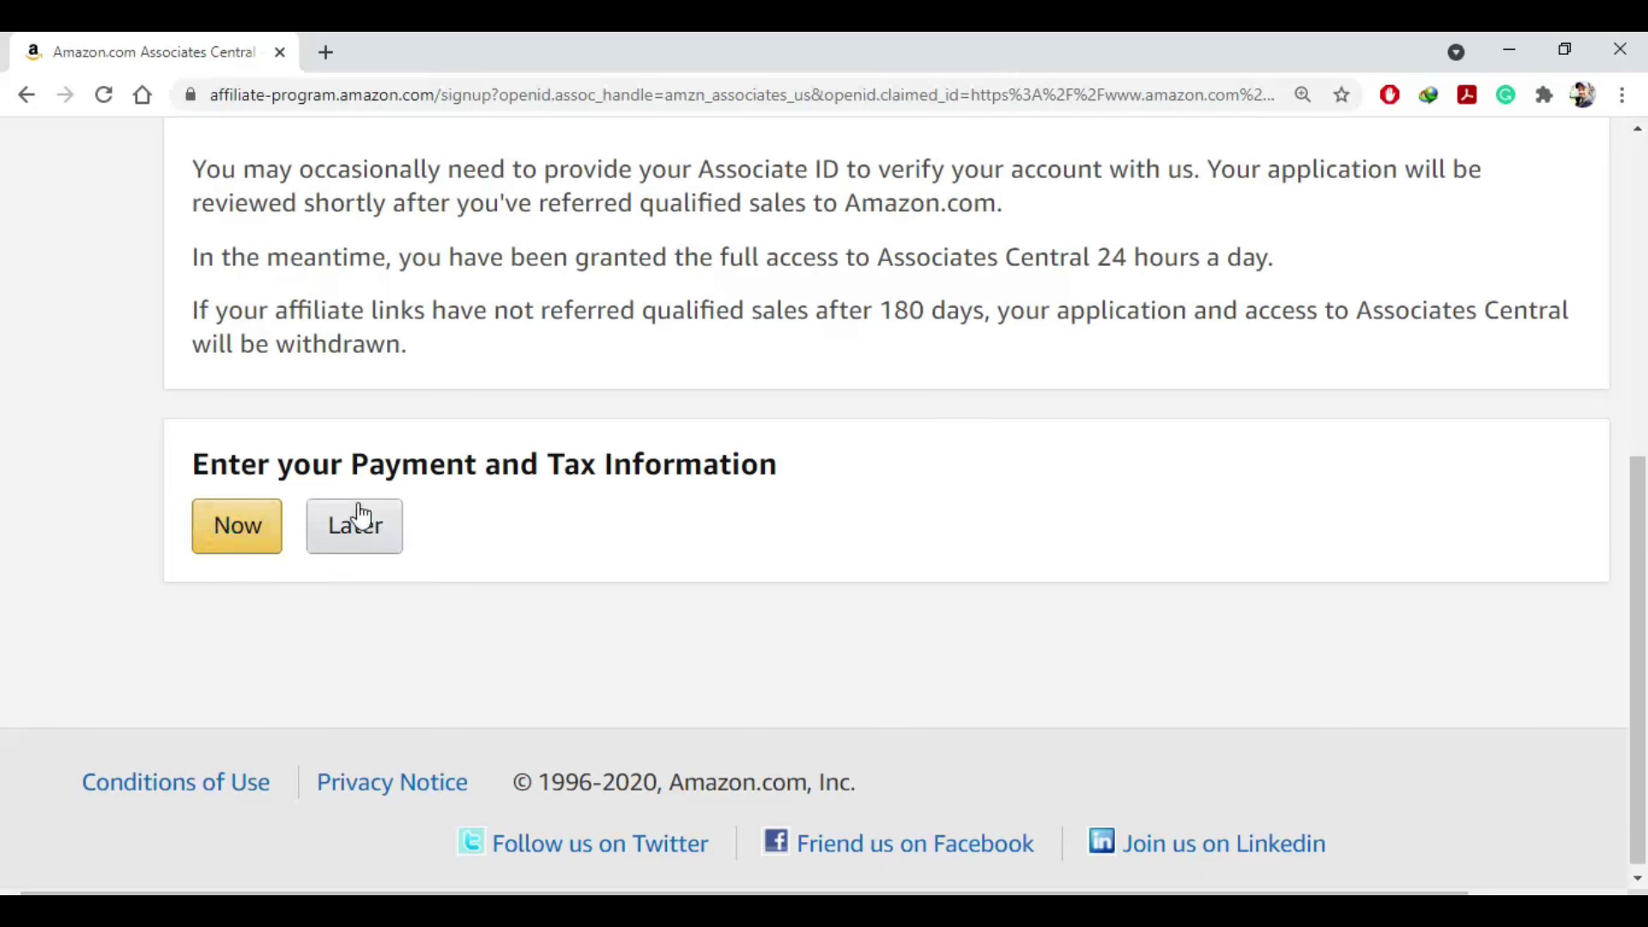
{"action": "left_click", "coordinate": [350, 537]}
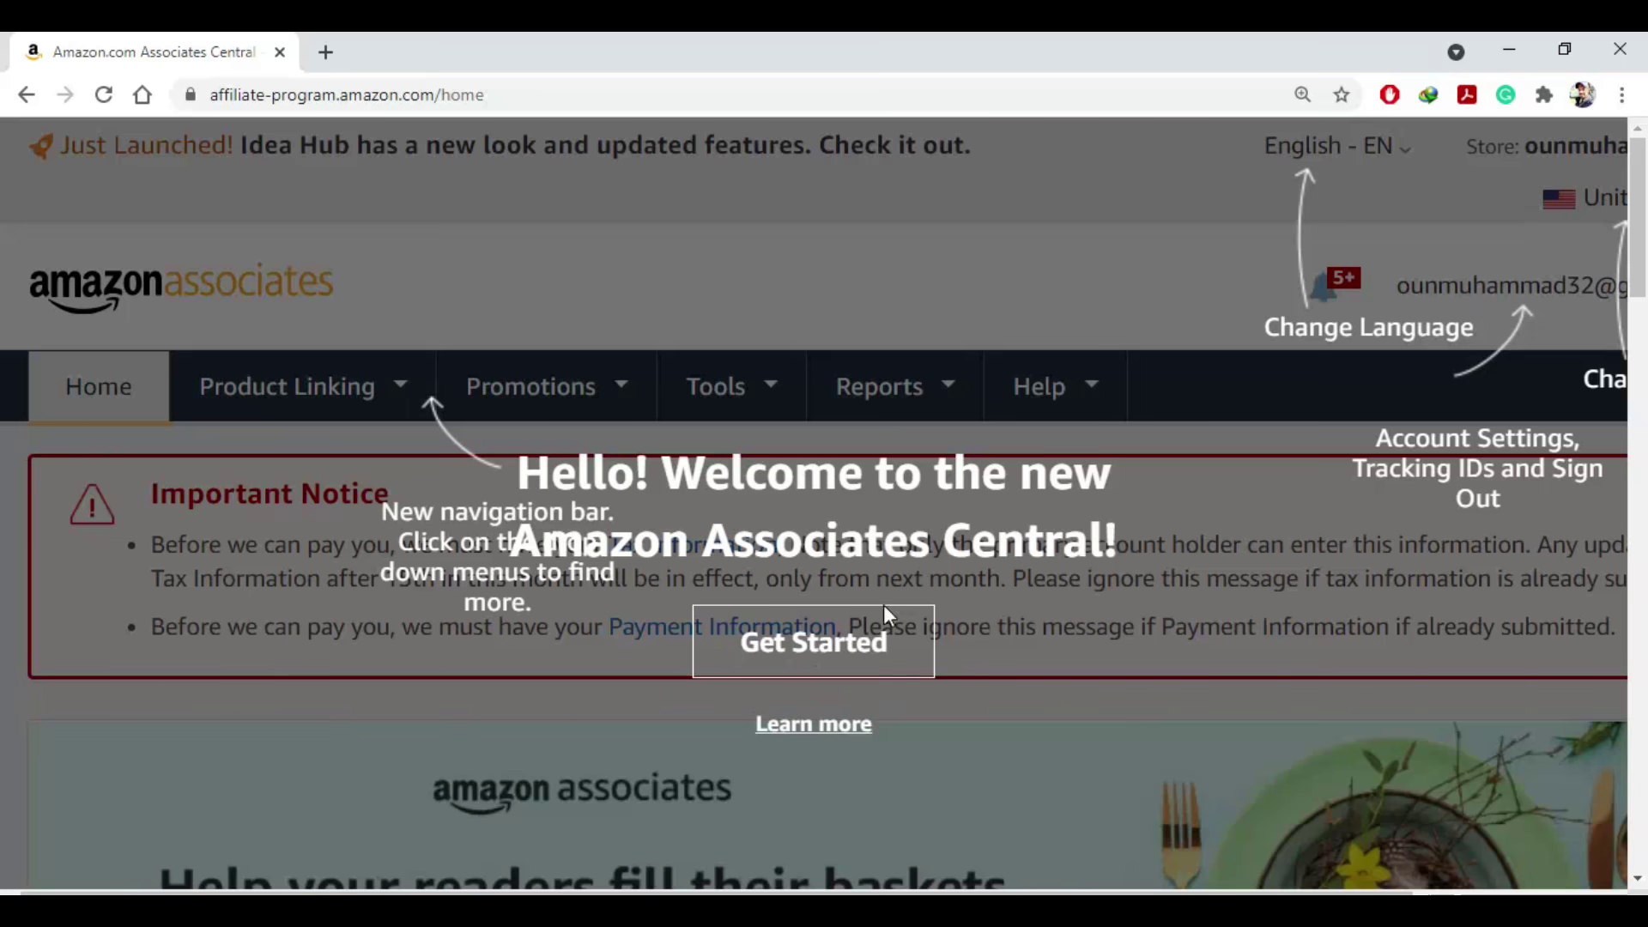
{"action": "left_click", "coordinate": [829, 640]}
Examine the country choices, the language choices and the store ID on the Associates Central home page
{"action": "scroll", "coordinate": [1041, 283], "scroll_direction": "down", "scroll_amount": 3}
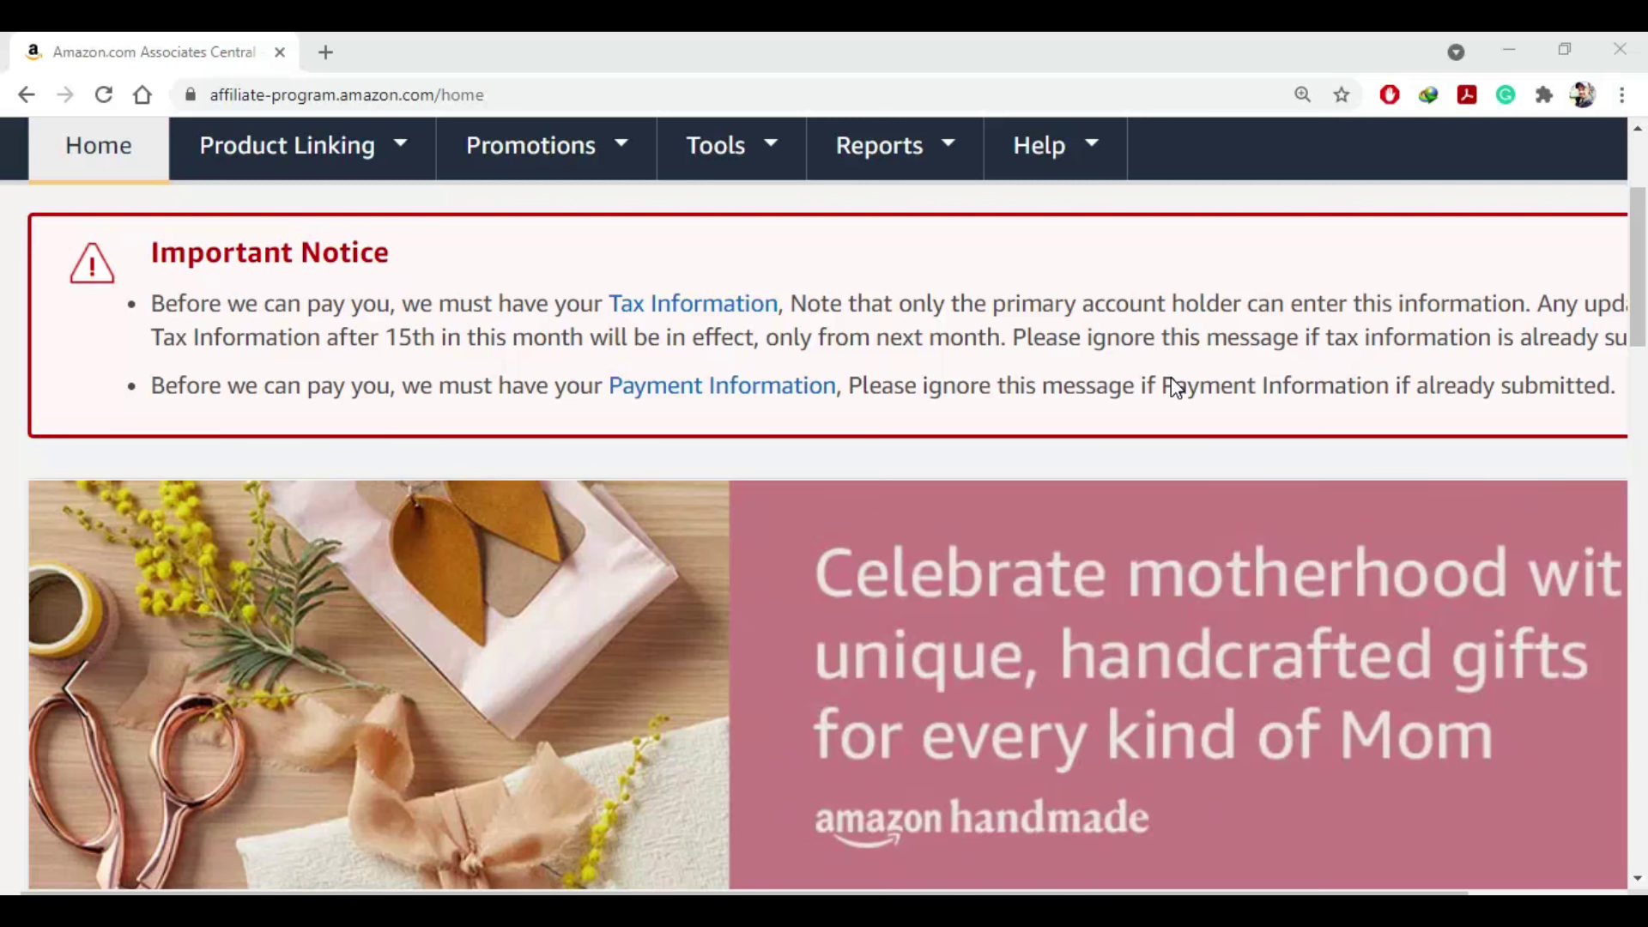
{"action": "key", "text": "ctrl+0"}
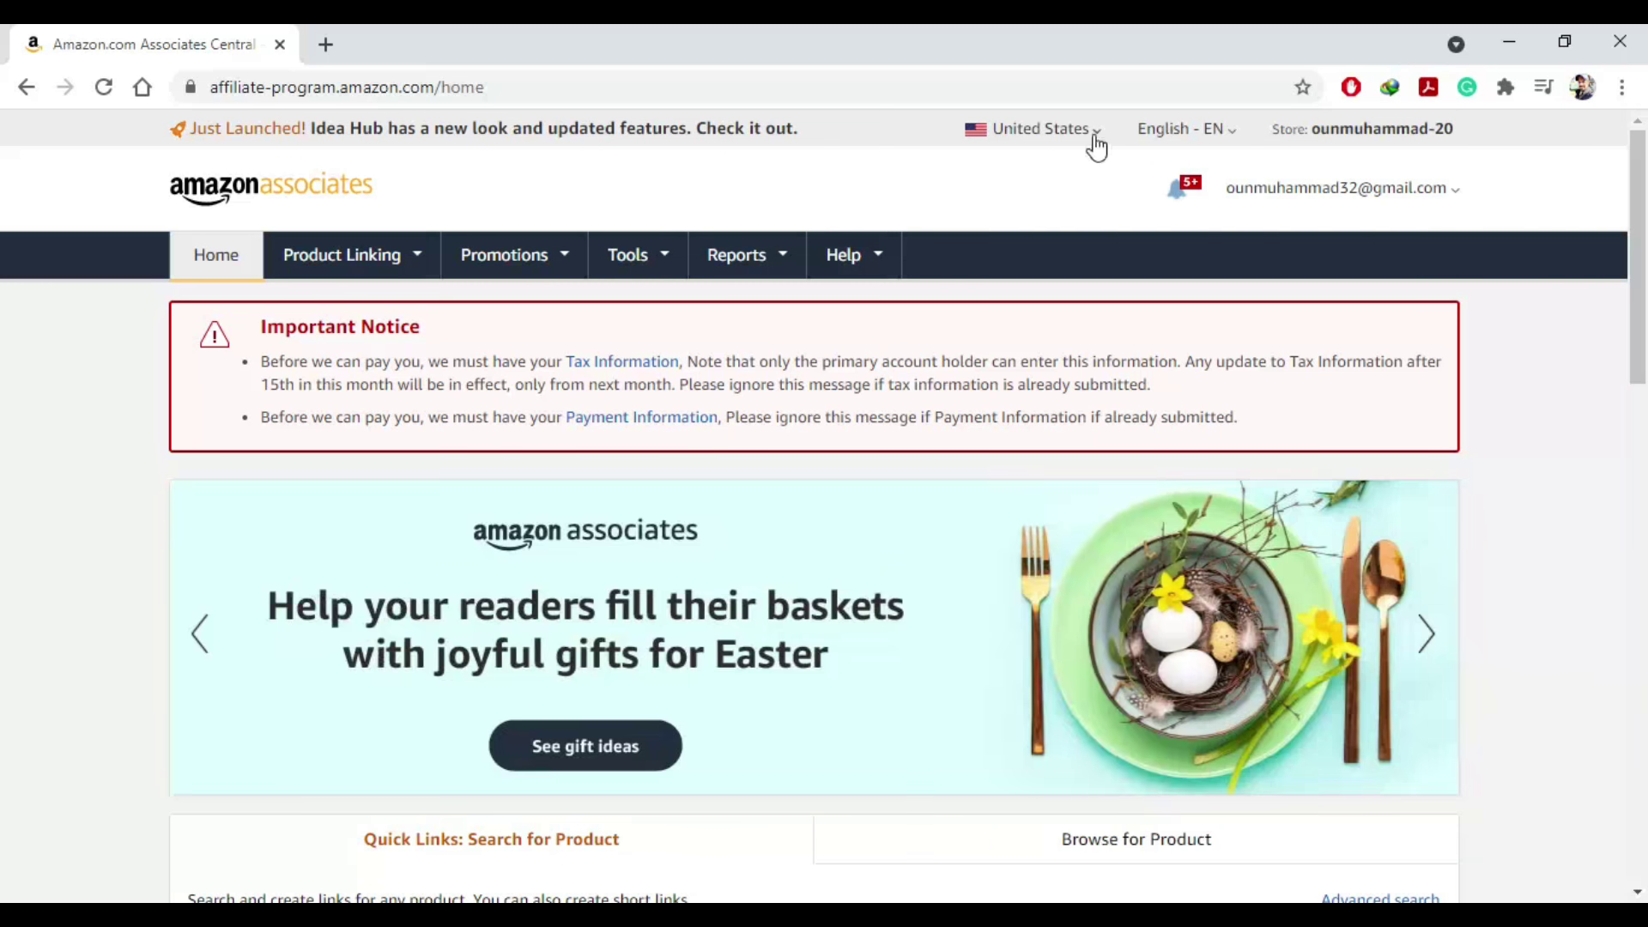
{"action": "left_click", "coordinate": [1096, 133]}
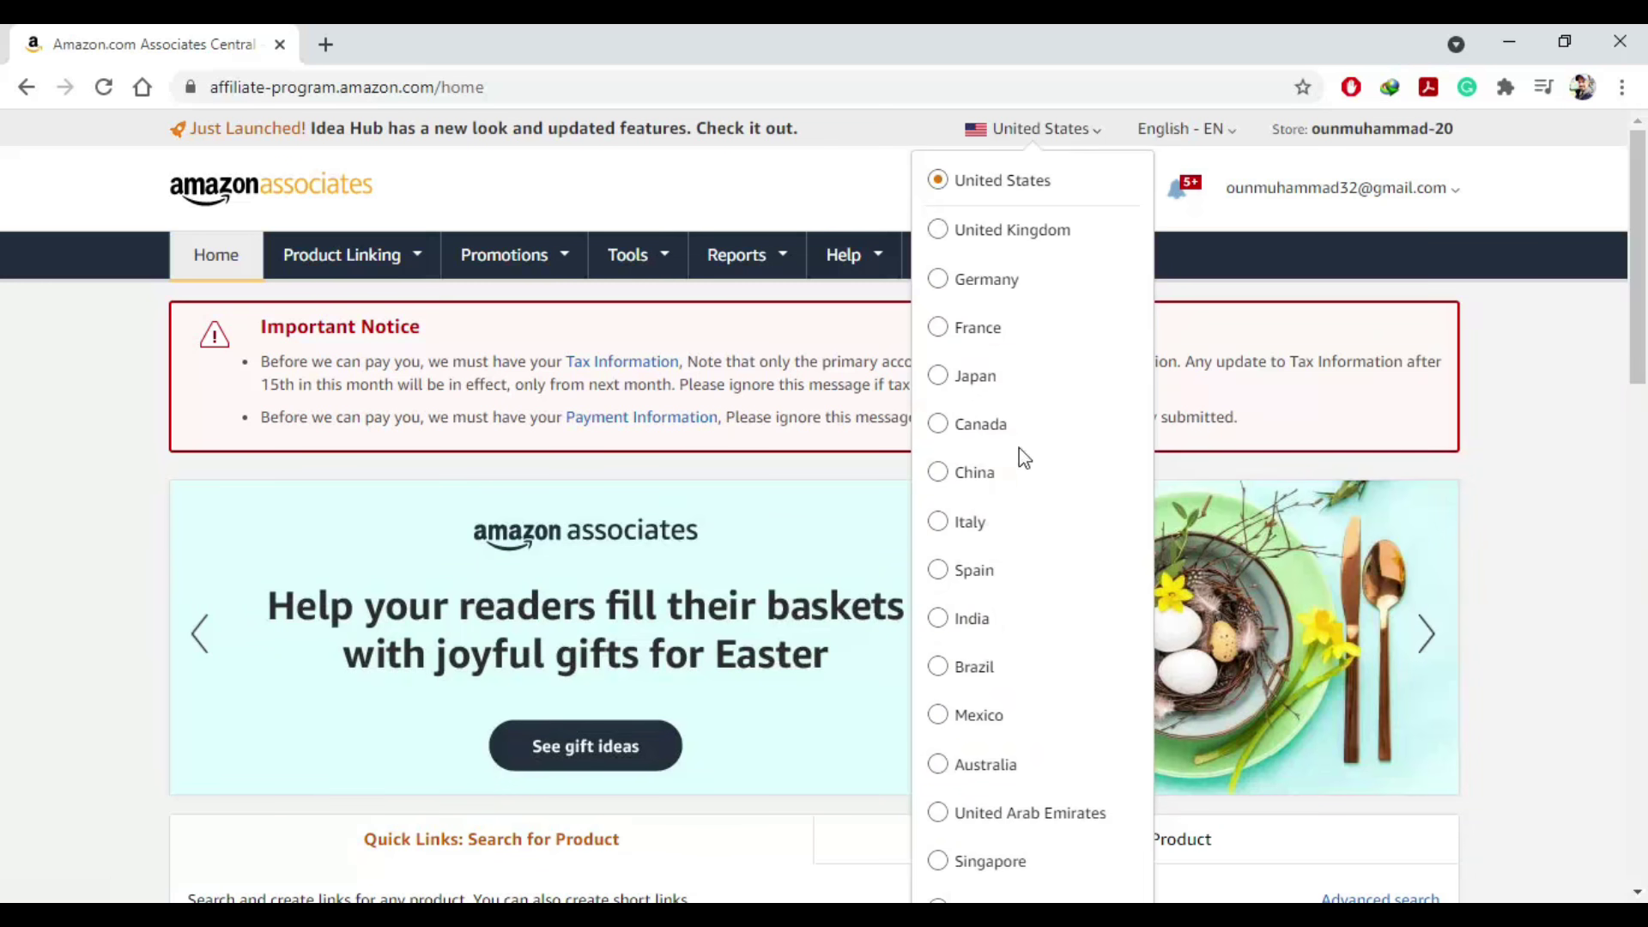
{"action": "left_click", "coordinate": [1233, 131]}
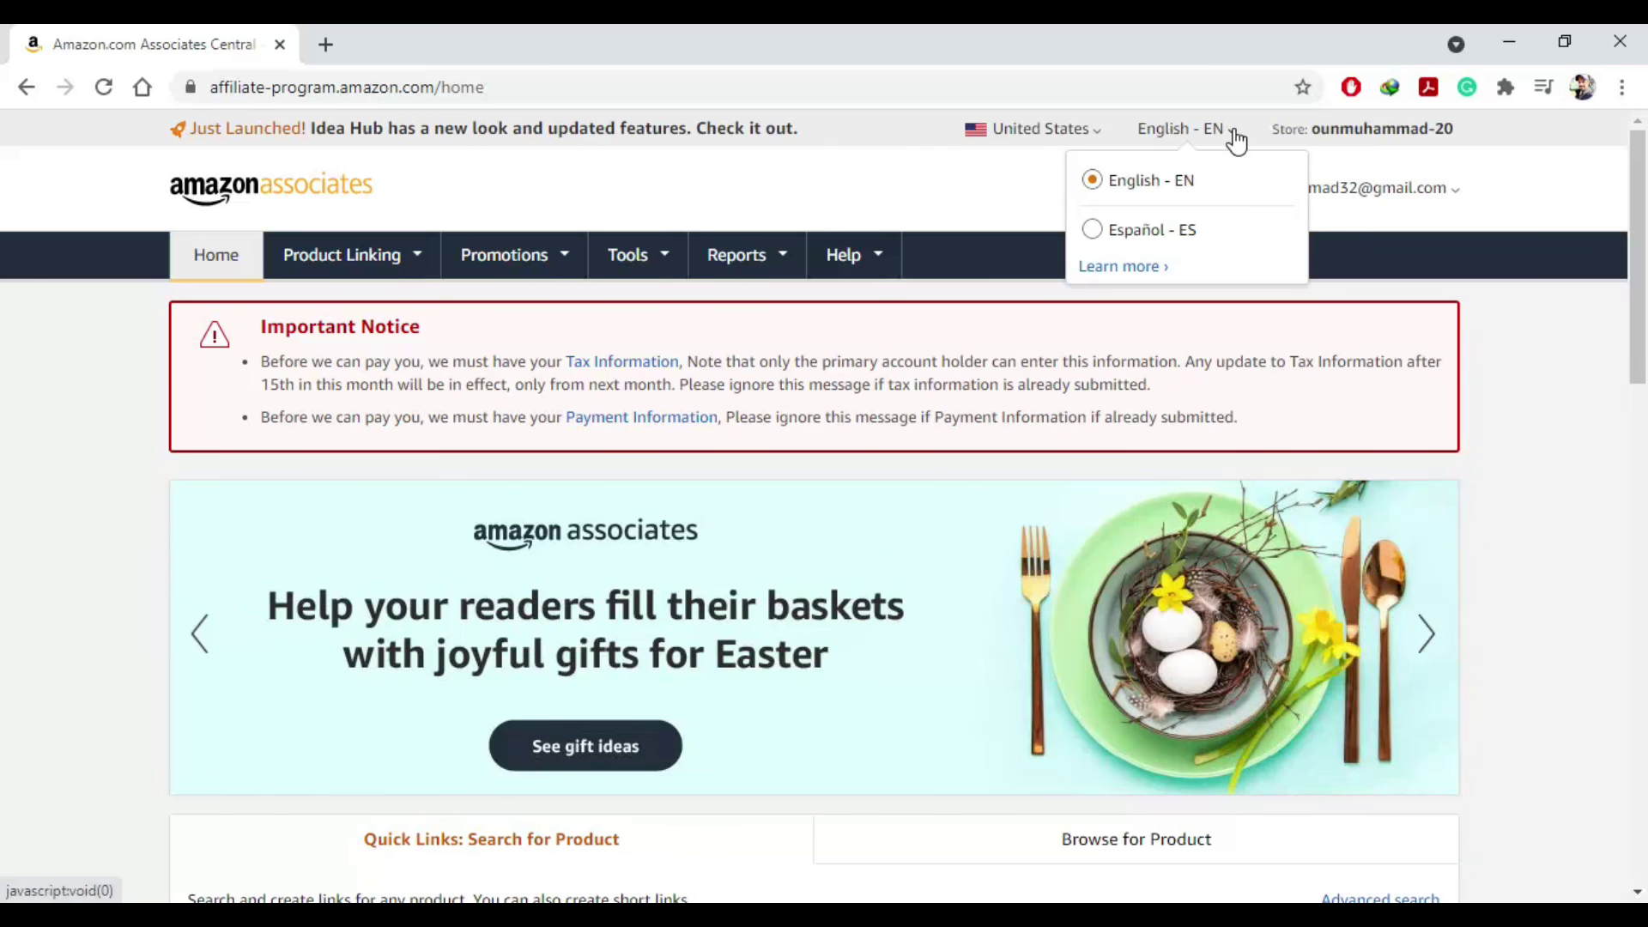
{"action": "left_click_drag", "start_coordinate": [1312, 129], "coordinate": [1455, 129]}
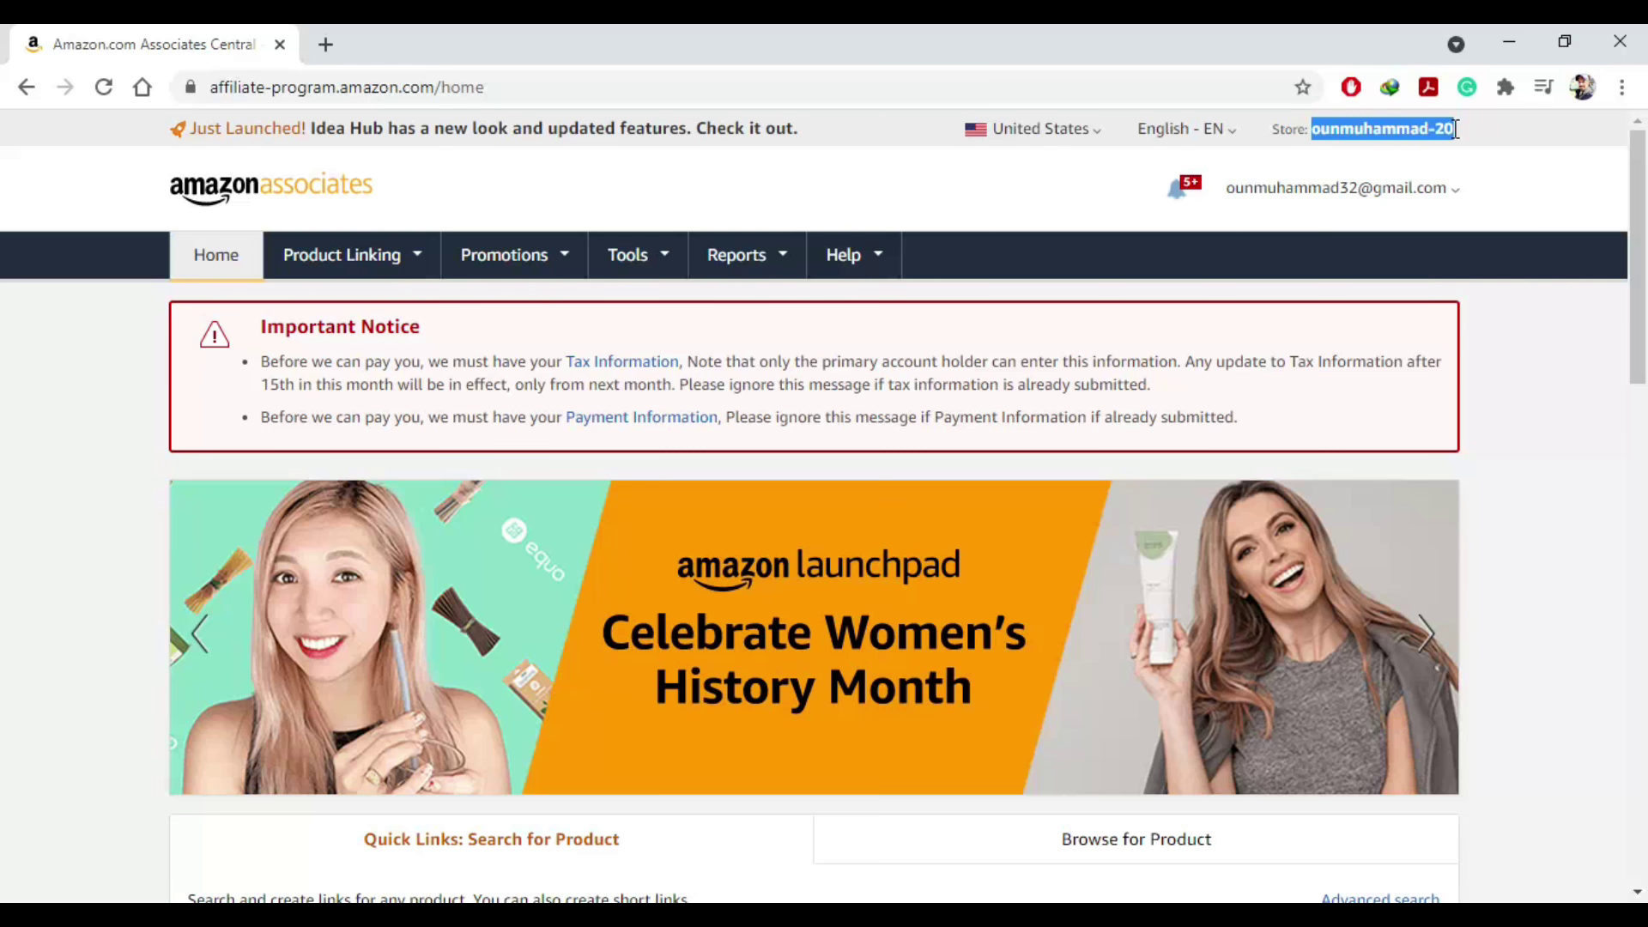
Review the home page's product search, earnings overview, monthly summary and recommended products
{"action": "scroll", "coordinate": [1174, 337], "scroll_direction": "down", "scroll_amount": 4}
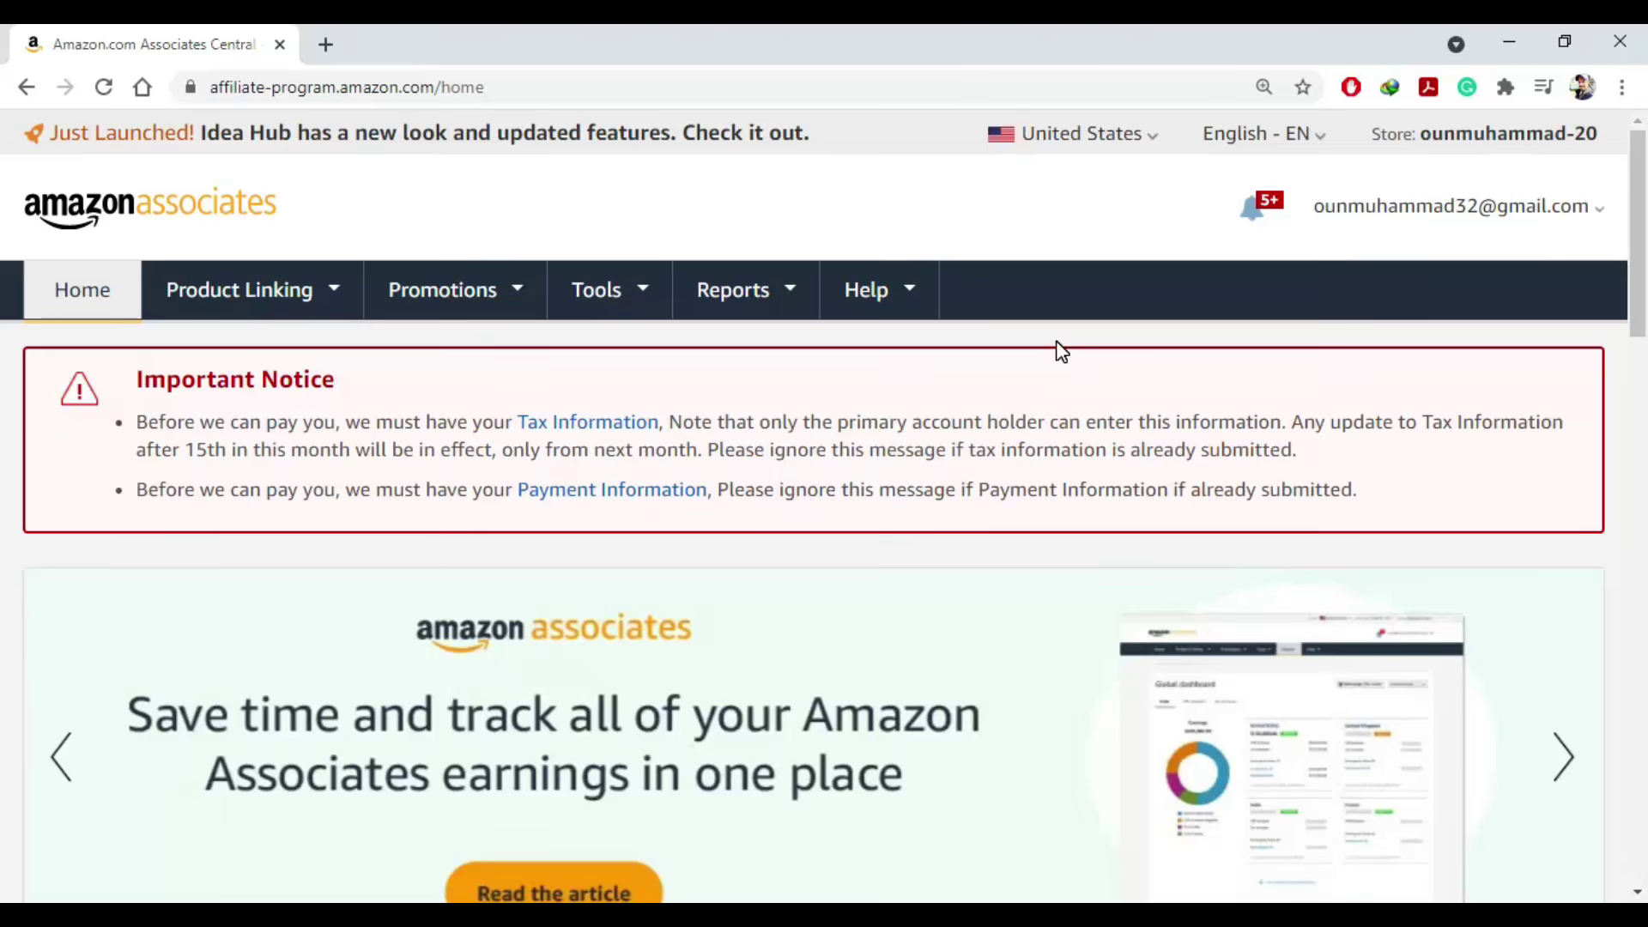
{"action": "scroll", "coordinate": [1056, 343], "scroll_direction": "down", "scroll_amount": 9}
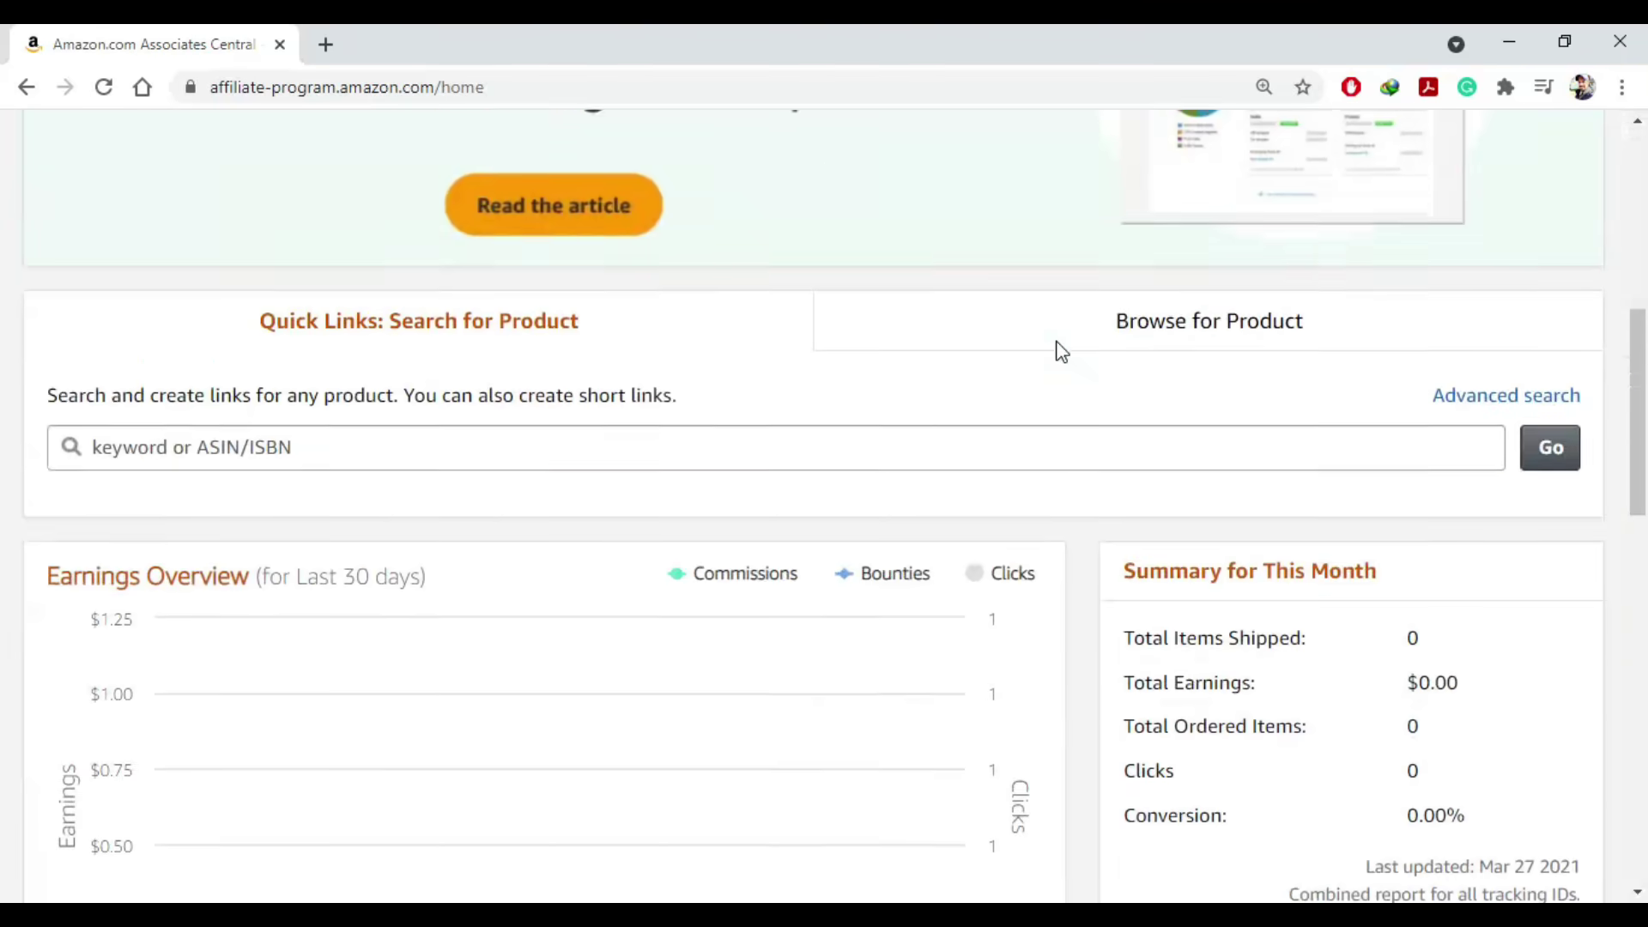
{"action": "scroll", "coordinate": [1061, 352], "scroll_direction": "down", "scroll_amount": 1}
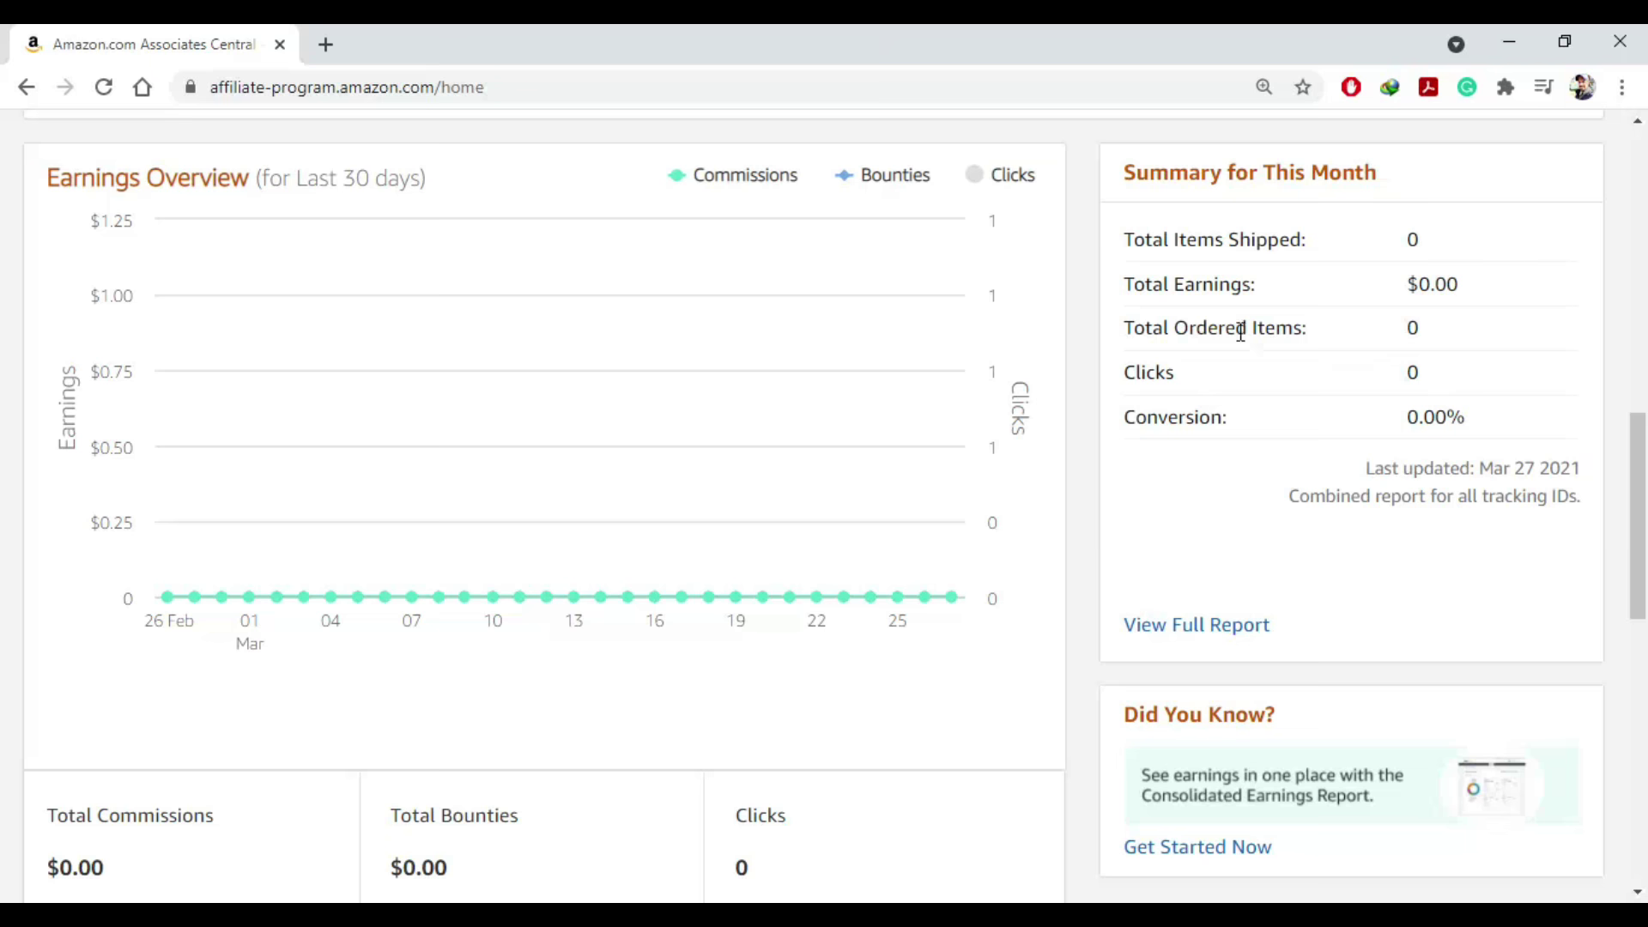
{"action": "scroll", "coordinate": [1223, 388], "scroll_direction": "down", "scroll_amount": 1}
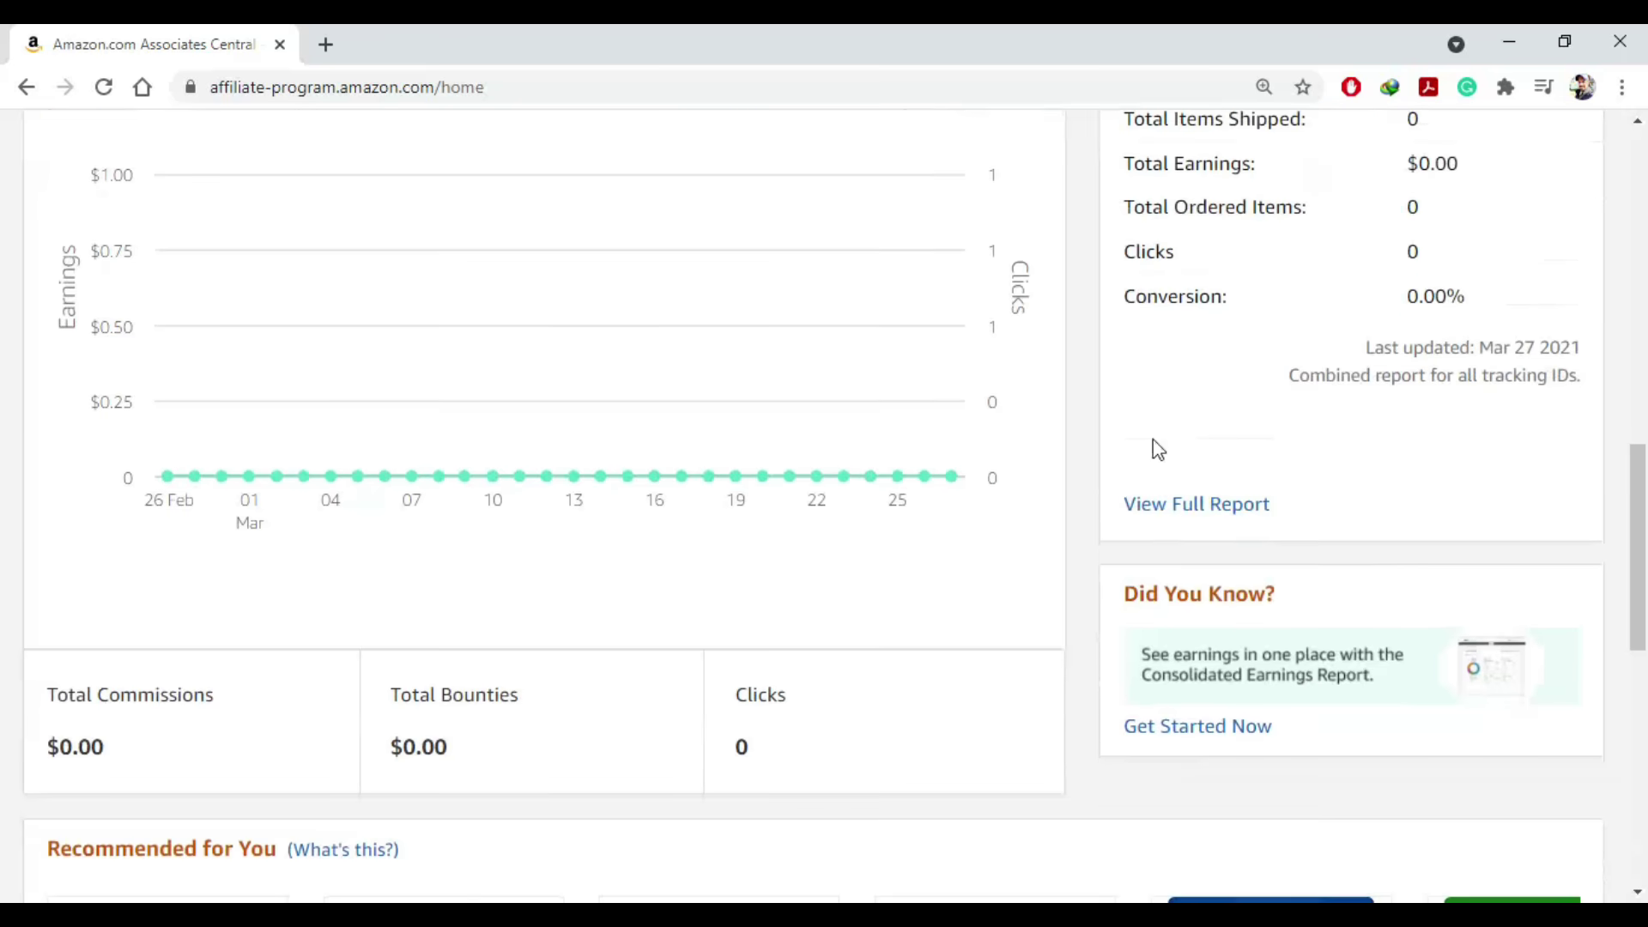
{"action": "scroll", "coordinate": [1137, 563], "scroll_direction": "down", "scroll_amount": 2}
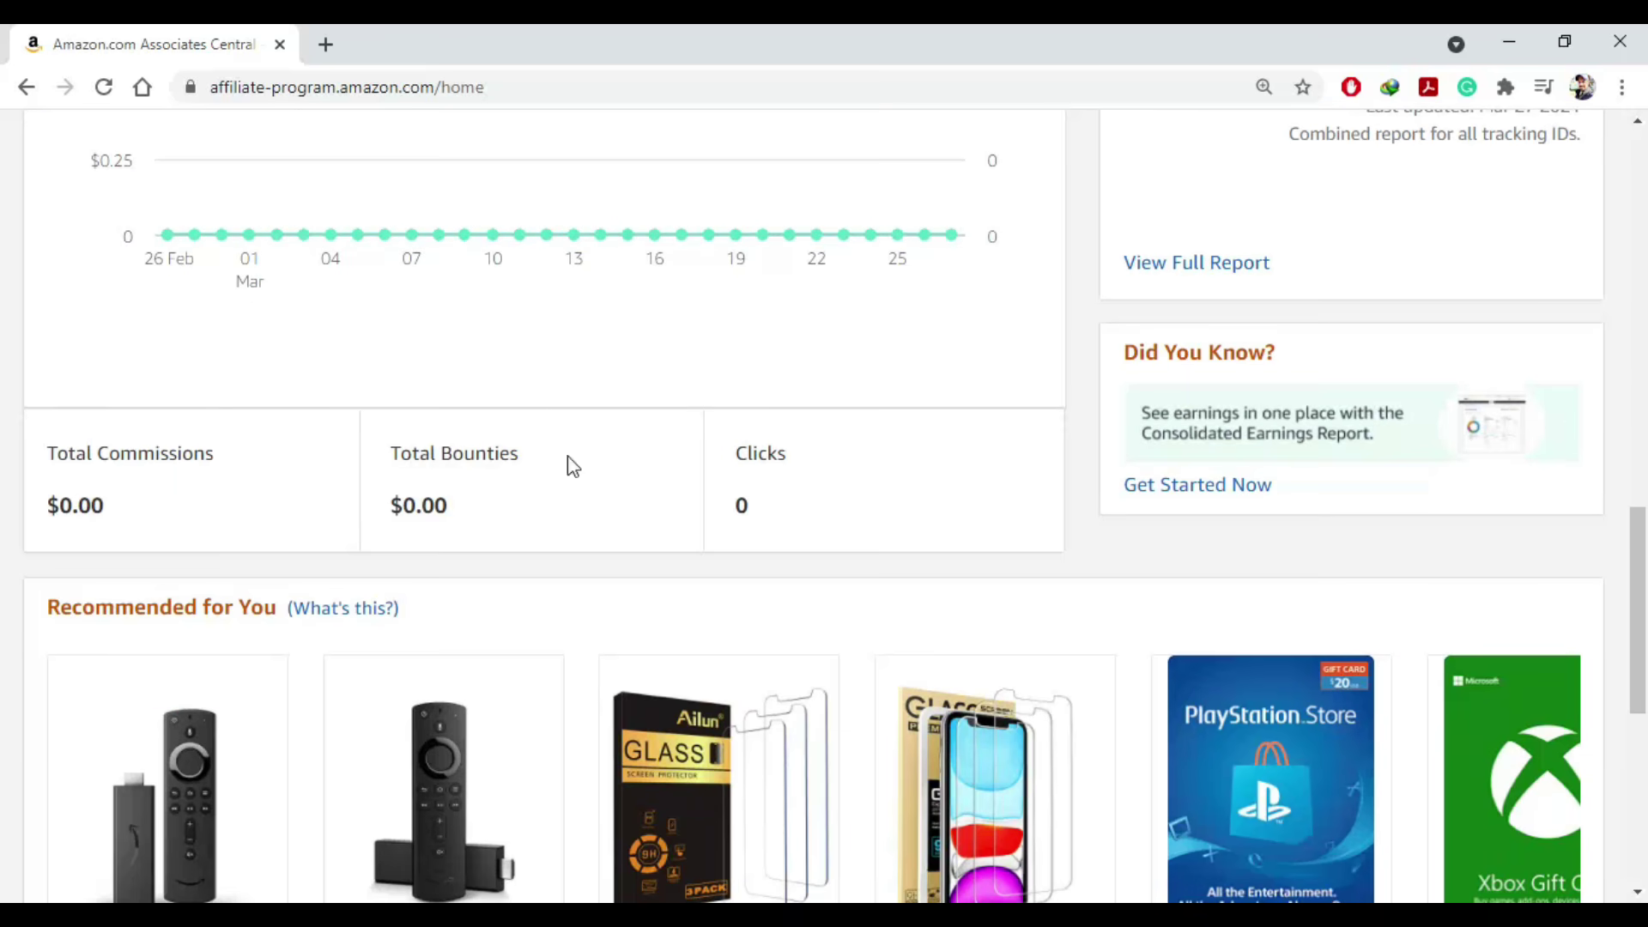
{"action": "scroll", "coordinate": [814, 466], "scroll_direction": "down", "scroll_amount": 3}
{"action": "mouse_move", "coordinate": [174, 497]}
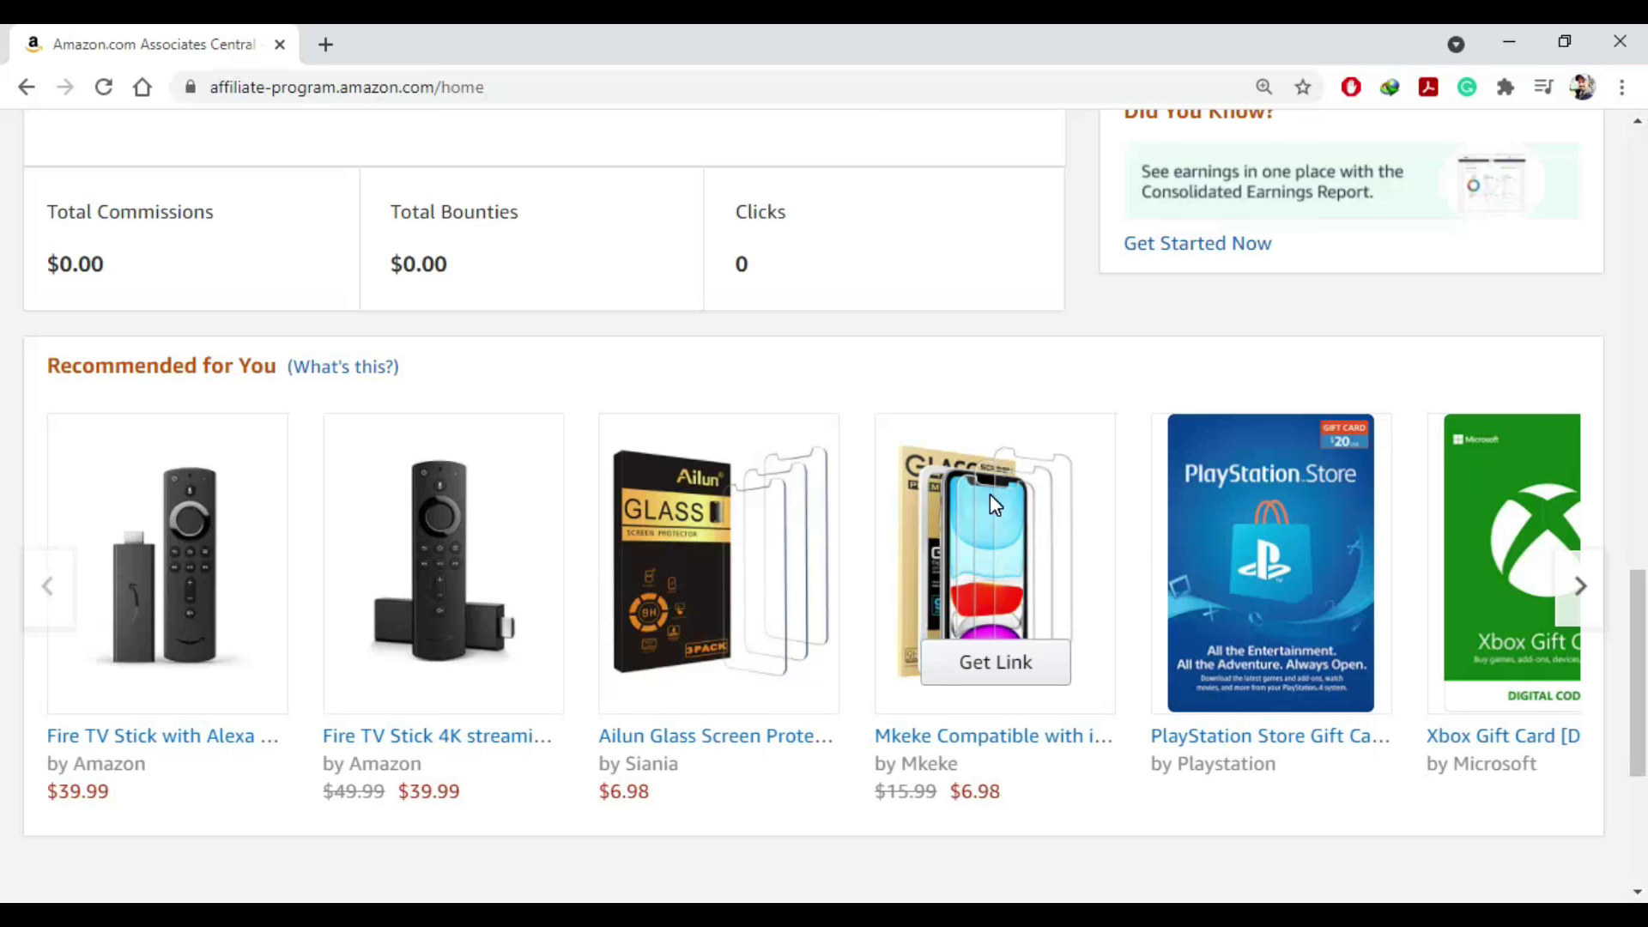
Open the Associates account settings and check the current tax status under Payment and Tax Information
{"action": "scroll", "coordinate": [990, 492], "scroll_direction": "down", "scroll_amount": 1}
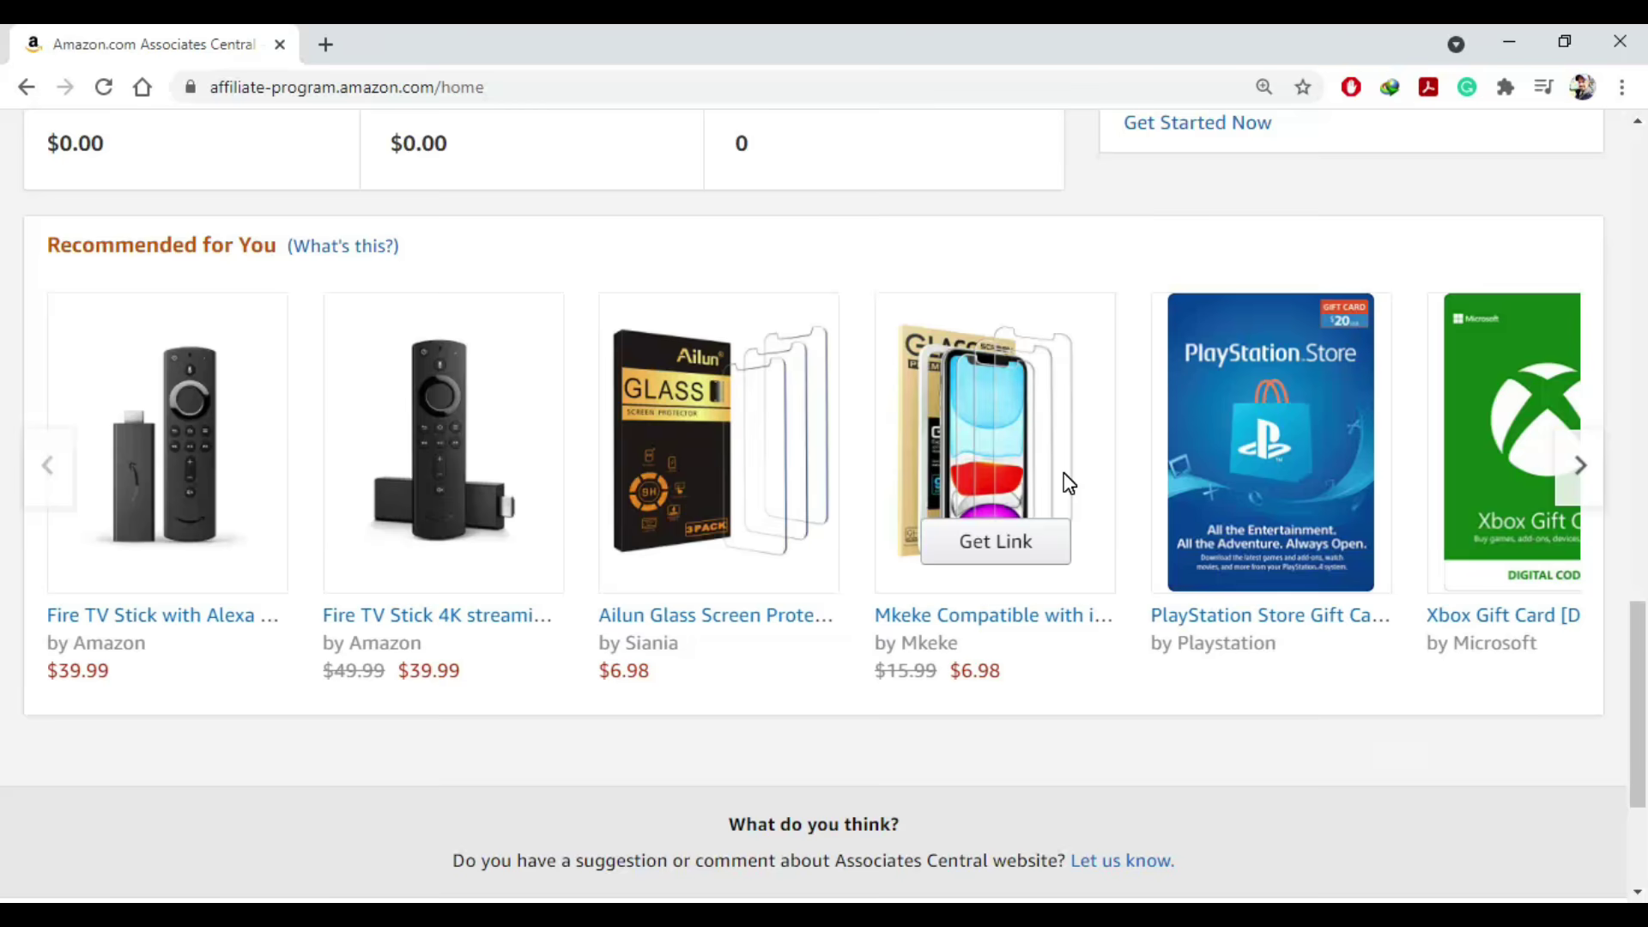
{"action": "scroll", "coordinate": [1068, 483], "scroll_direction": "up", "scroll_amount": 15}
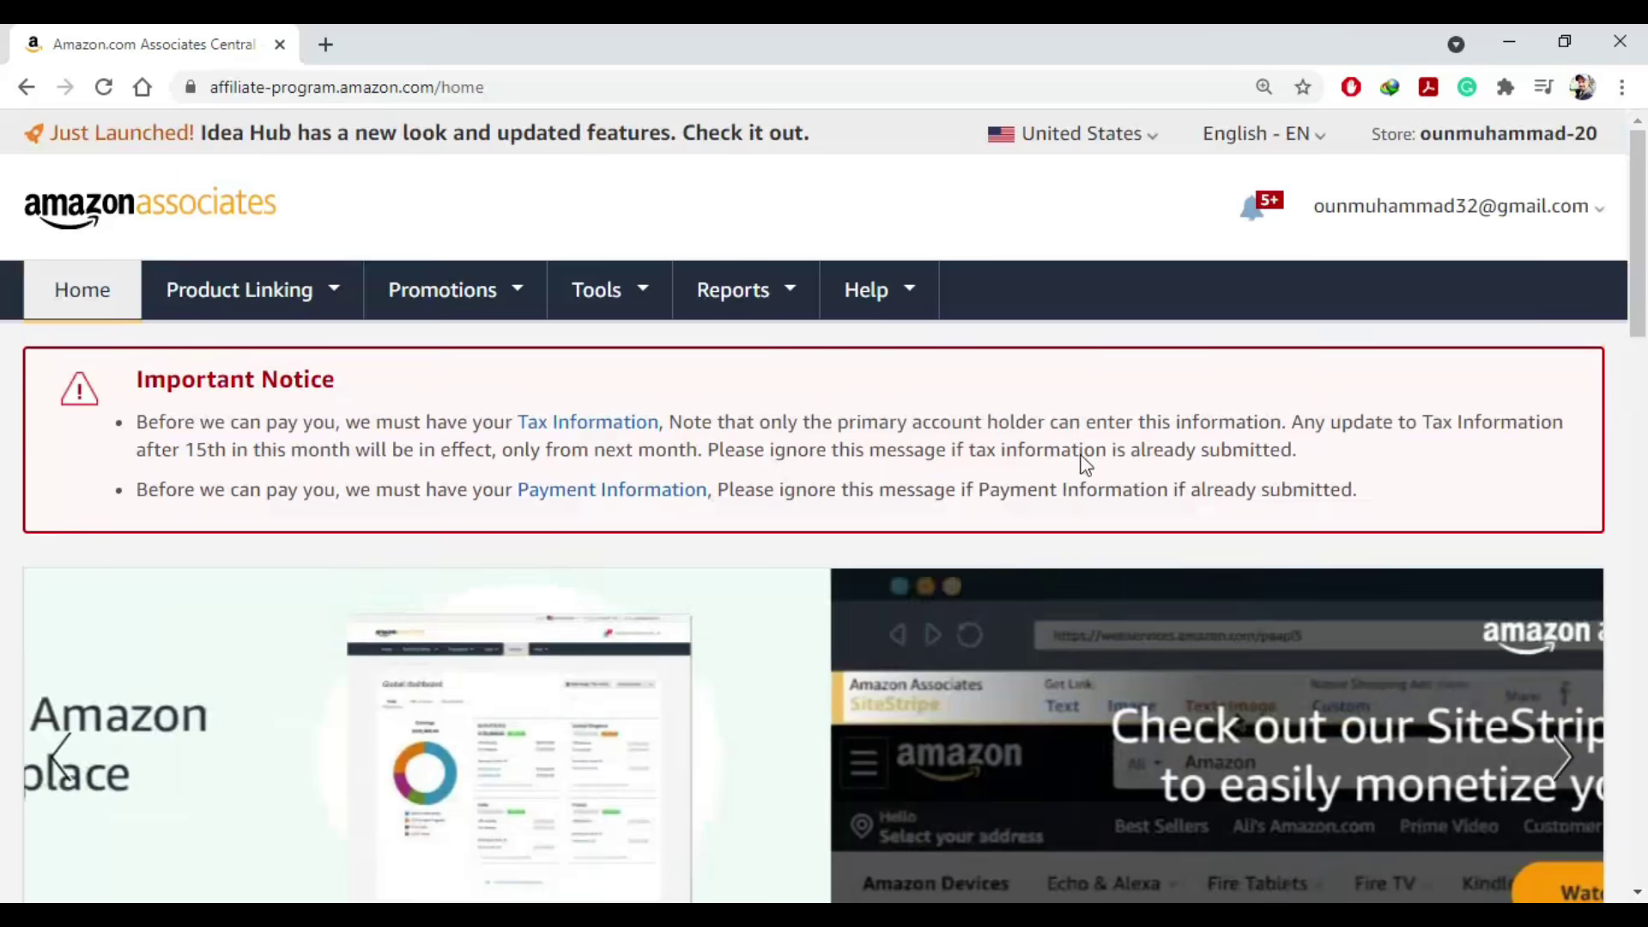
{"action": "left_click", "coordinate": [1368, 210]}
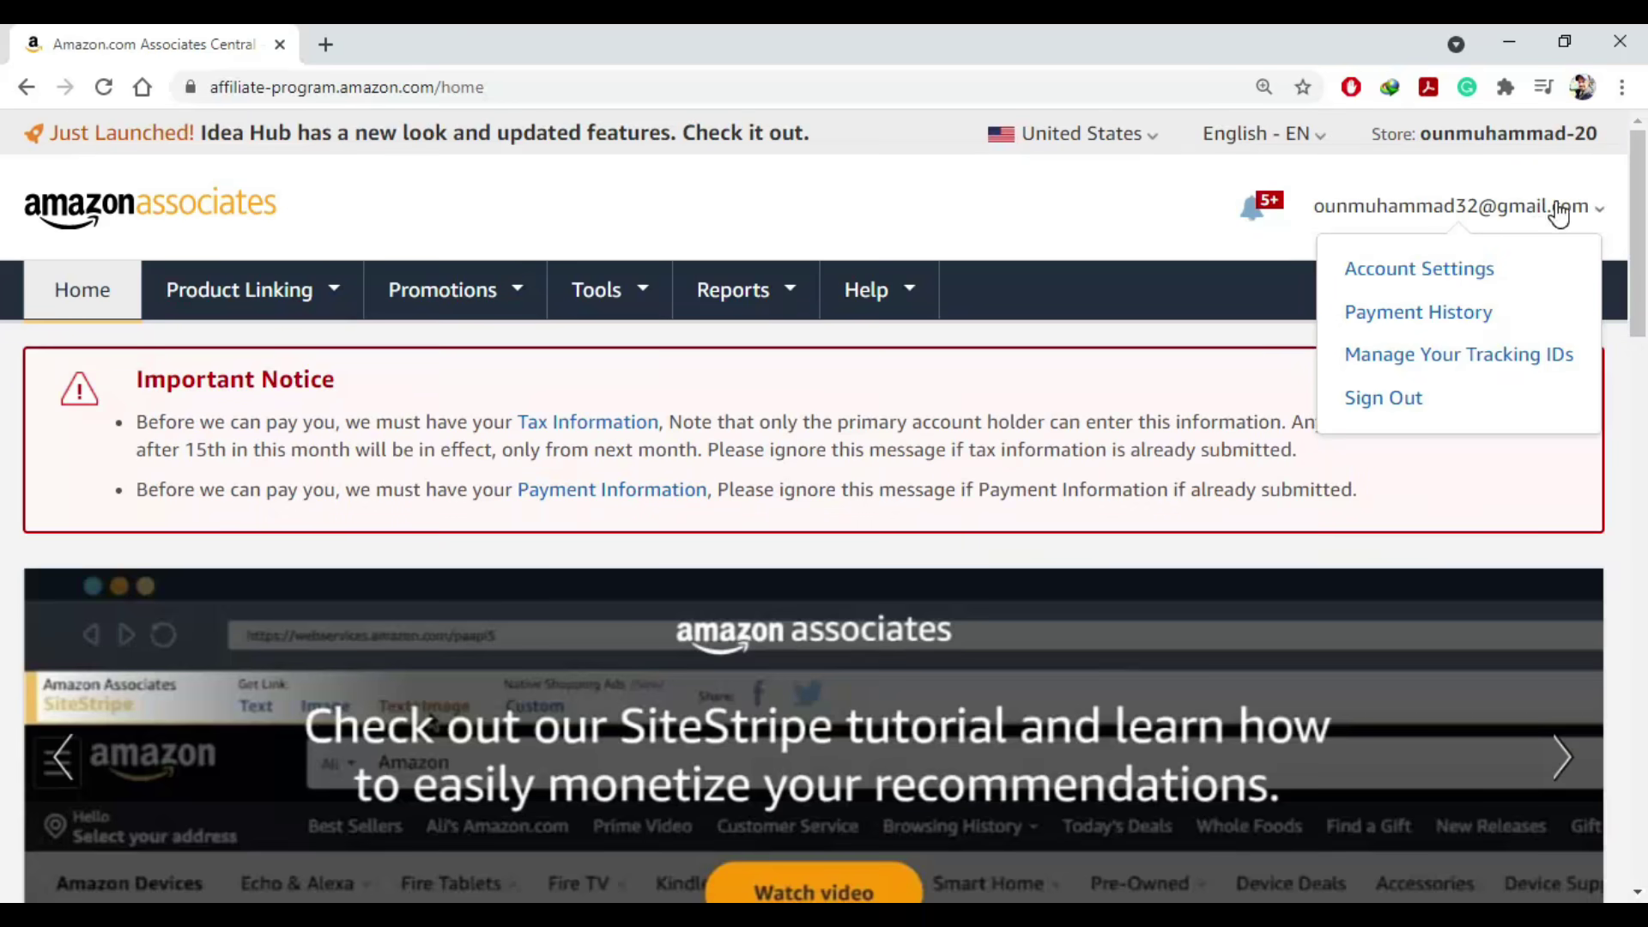
{"action": "left_click", "coordinate": [1450, 273]}
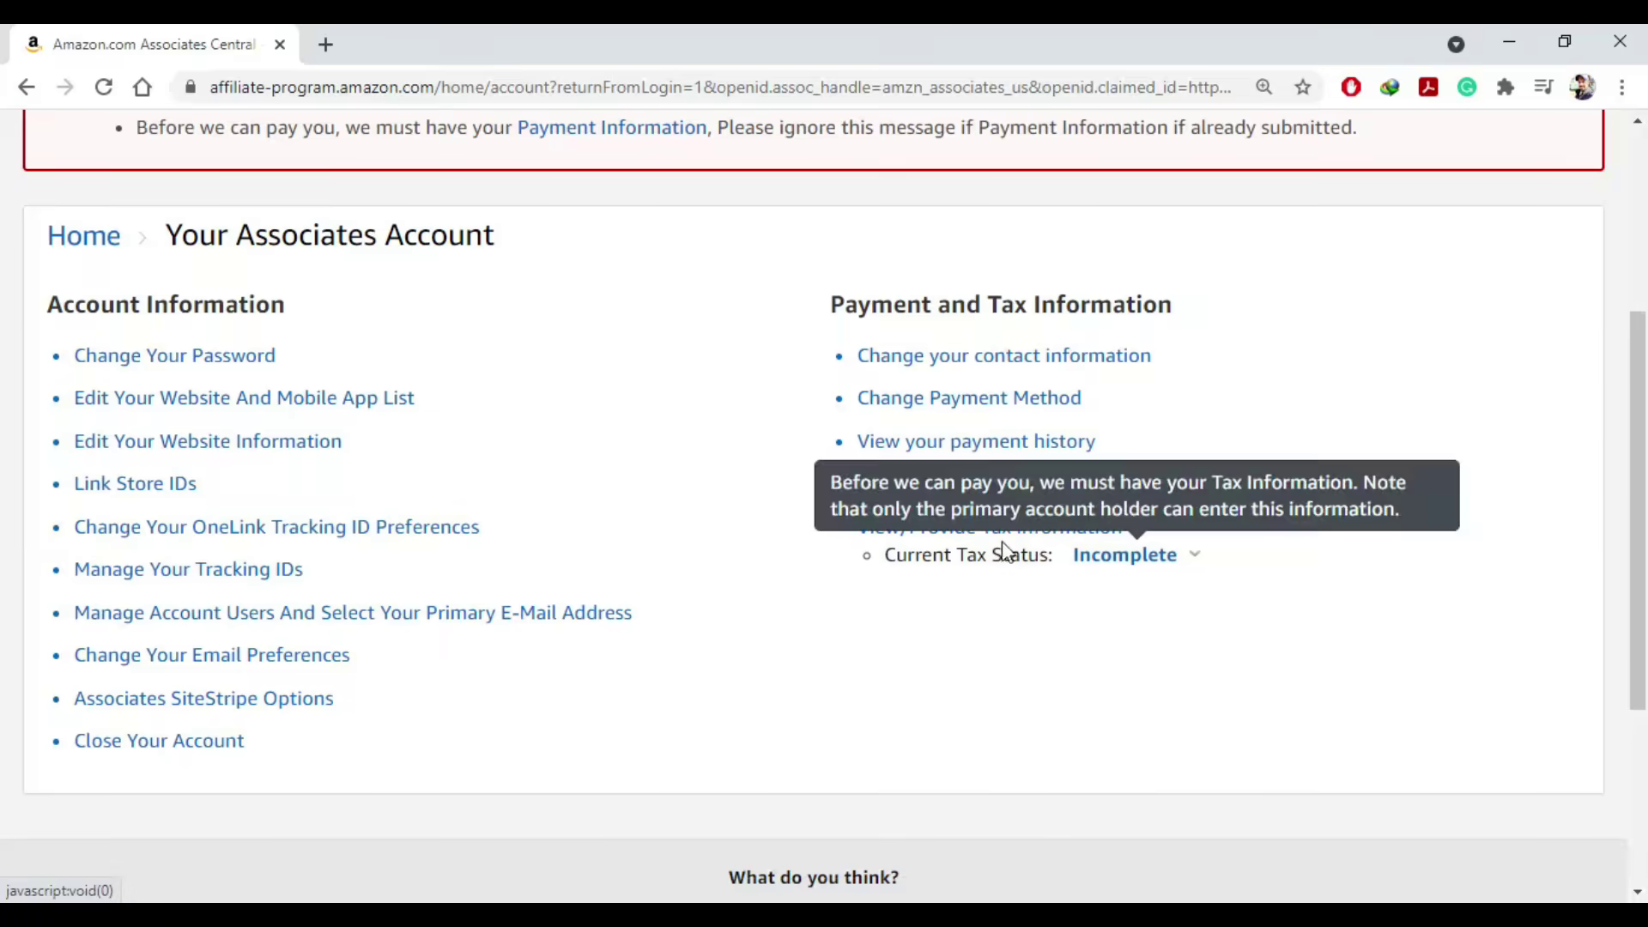
{"action": "mouse_move", "coordinate": [1156, 566]}
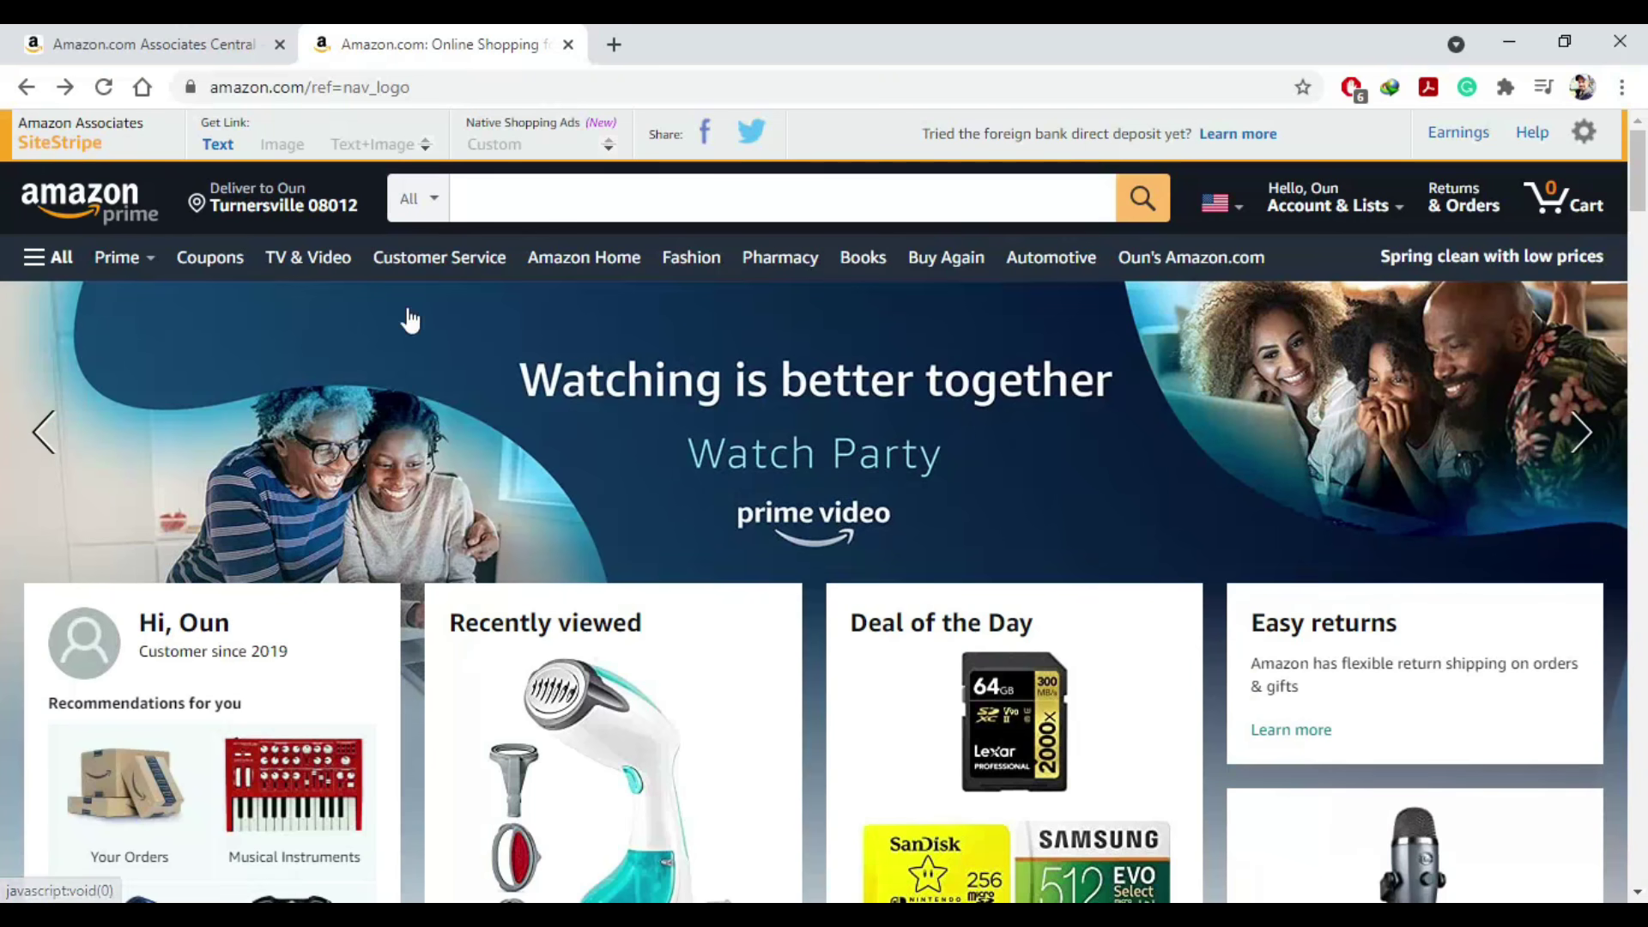
Find the New Balance Men's 009 sneaker among the popular brands on the Amazon store home page and open its product page
{"action": "scroll", "coordinate": [404, 320], "scroll_direction": "down", "scroll_amount": 14}
{"action": "scroll", "coordinate": [365, 350], "scroll_direction": "down", "scroll_amount": 4}
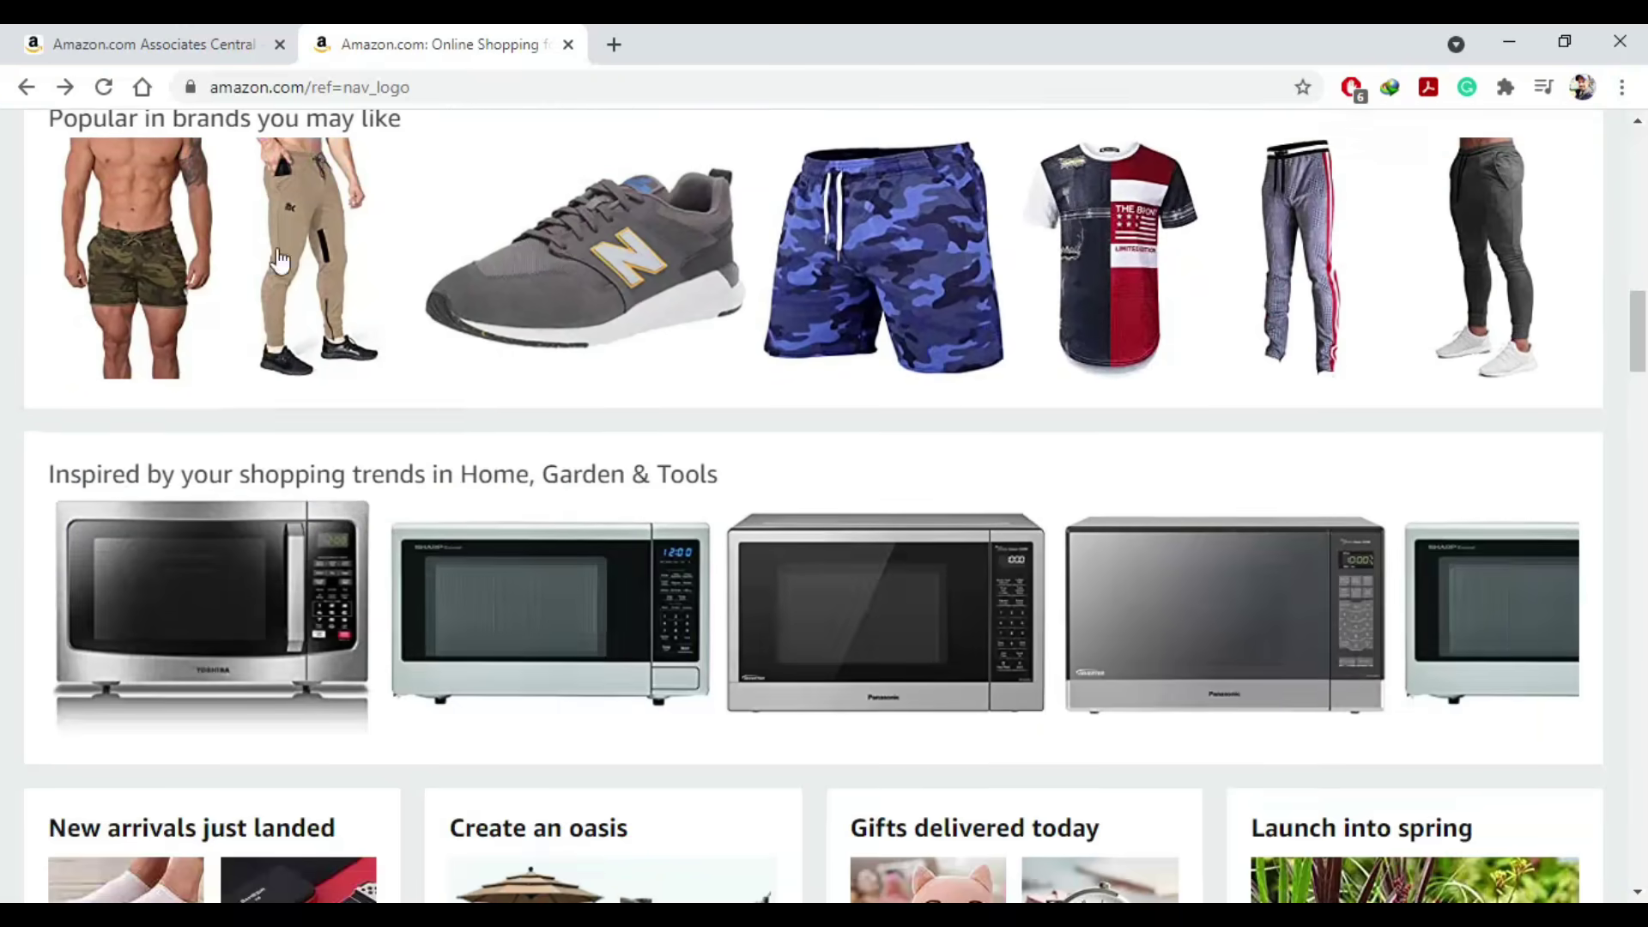
{"action": "left_click", "coordinate": [595, 250]}
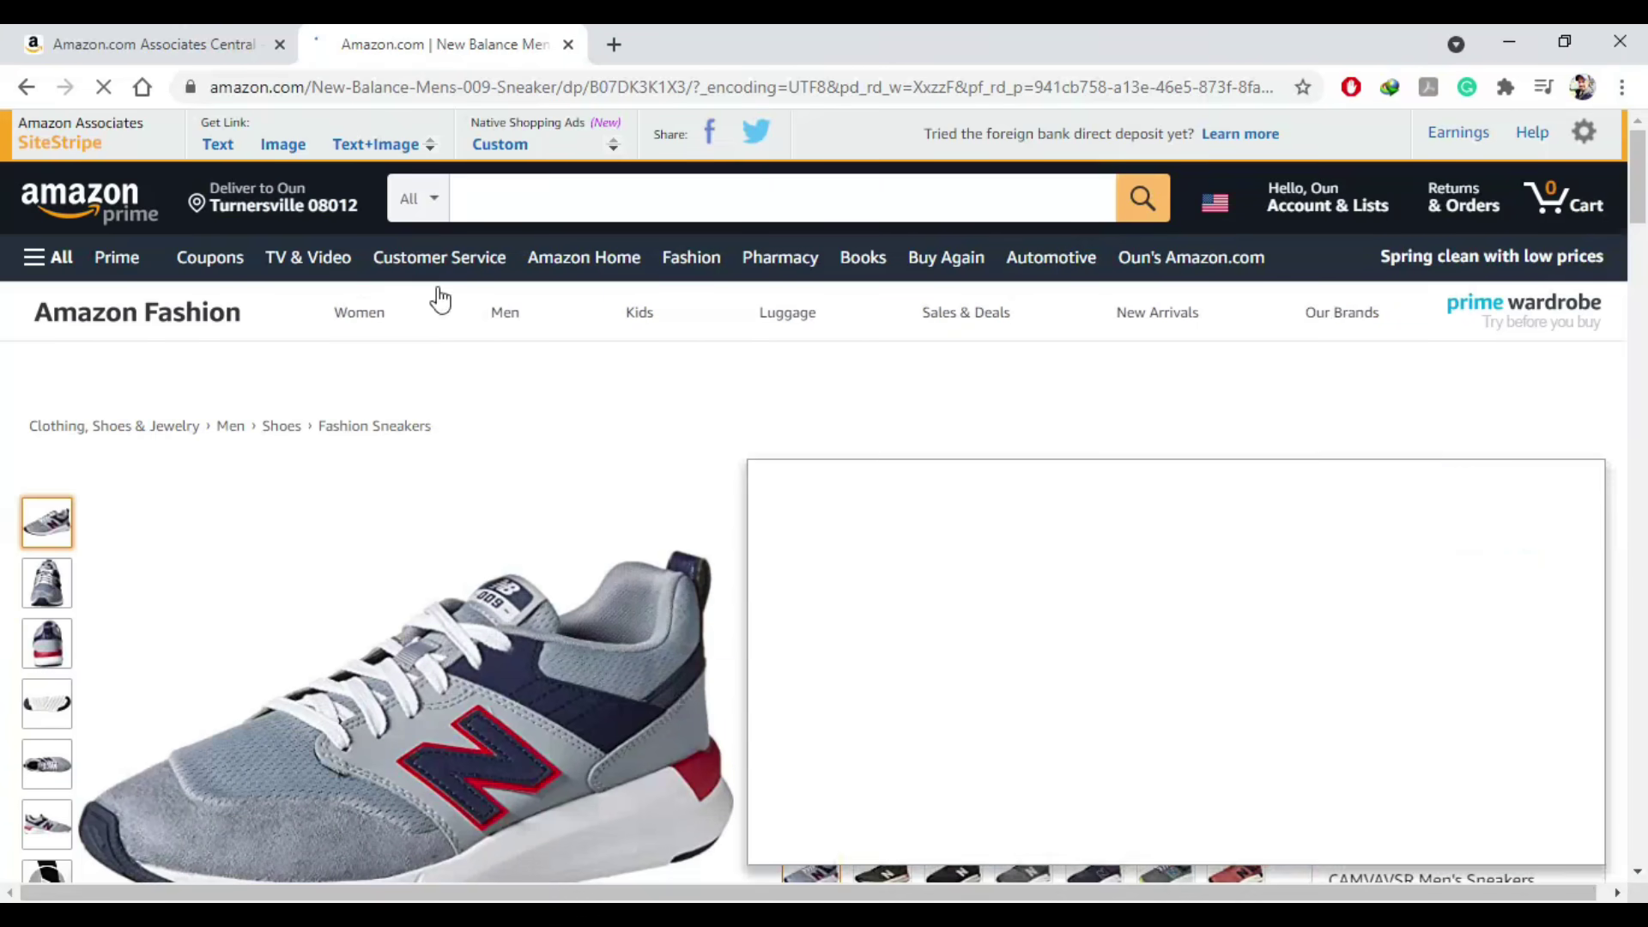
Generate a text link for the sneaker page and compare its Full Link form with the Short Link form
{"action": "left_click", "coordinate": [217, 146]}
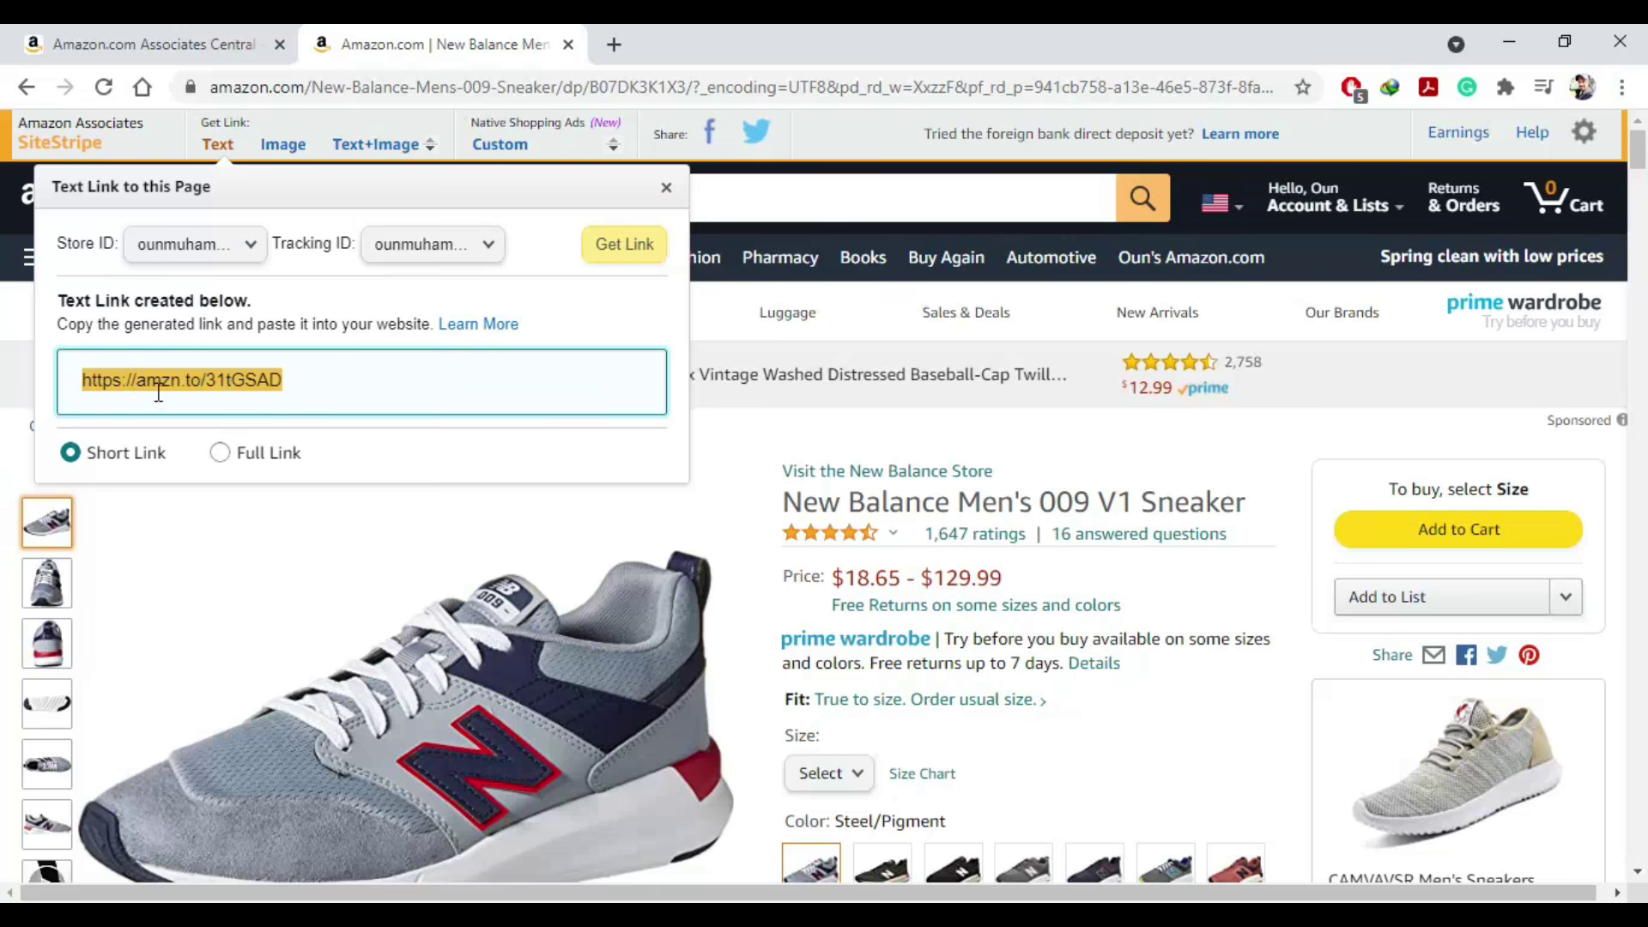
{"action": "left_click", "coordinate": [220, 452]}
{"action": "scroll", "coordinate": [410, 364], "scroll_direction": "down", "scroll_amount": 2}
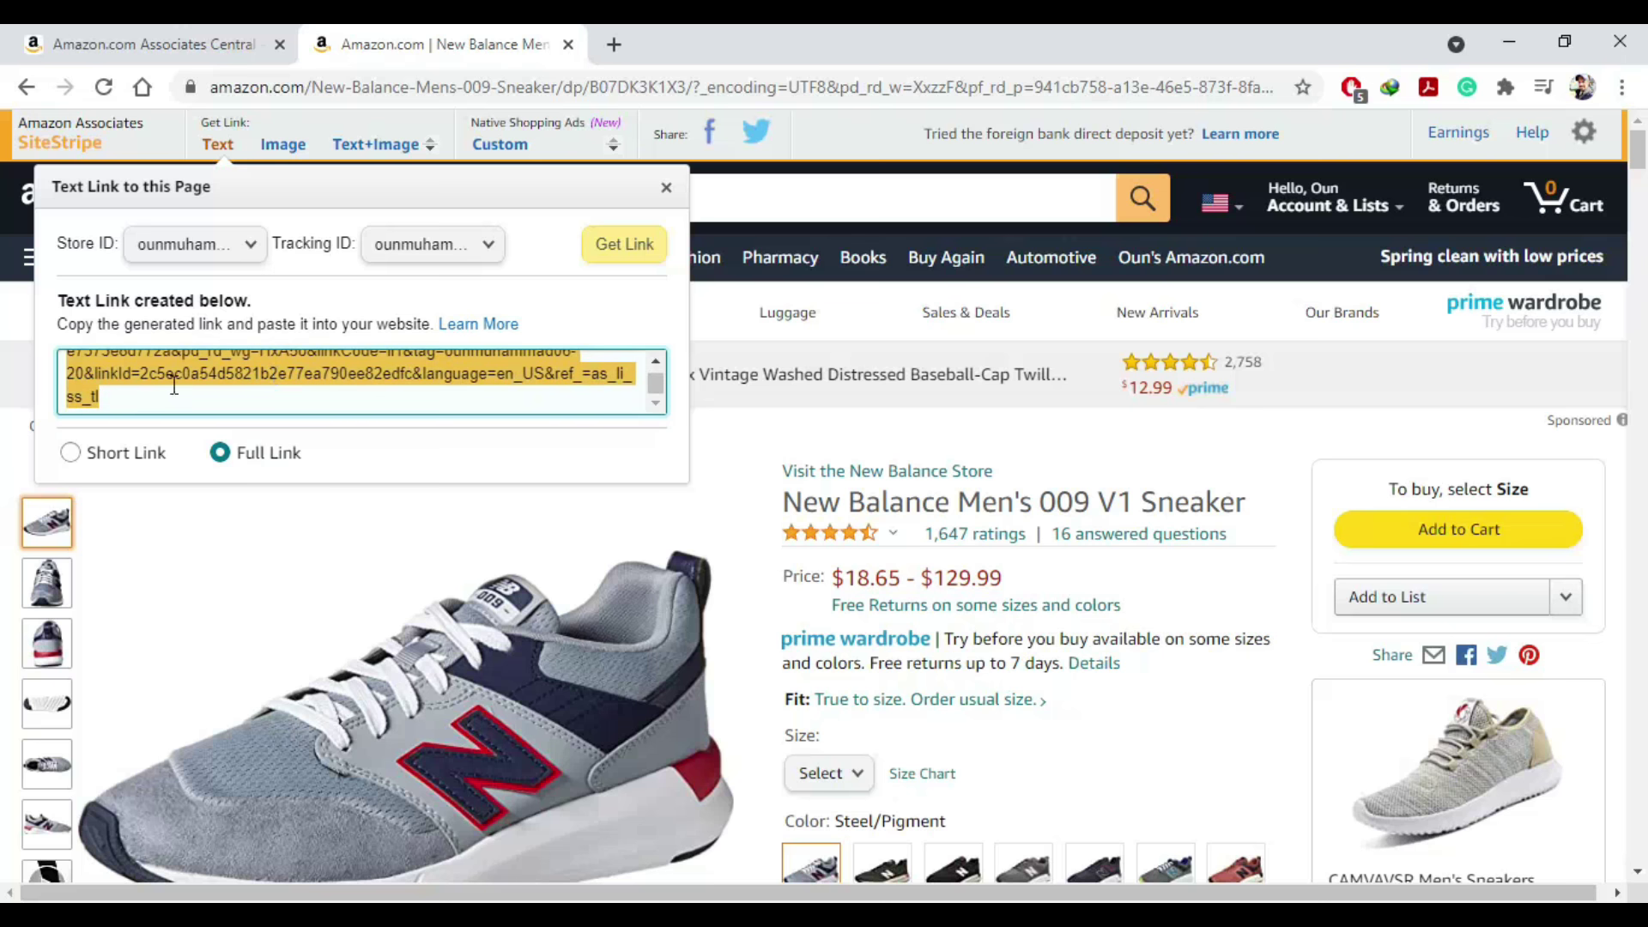
{"action": "scroll", "coordinate": [262, 389], "scroll_direction": "up", "scroll_amount": 2}
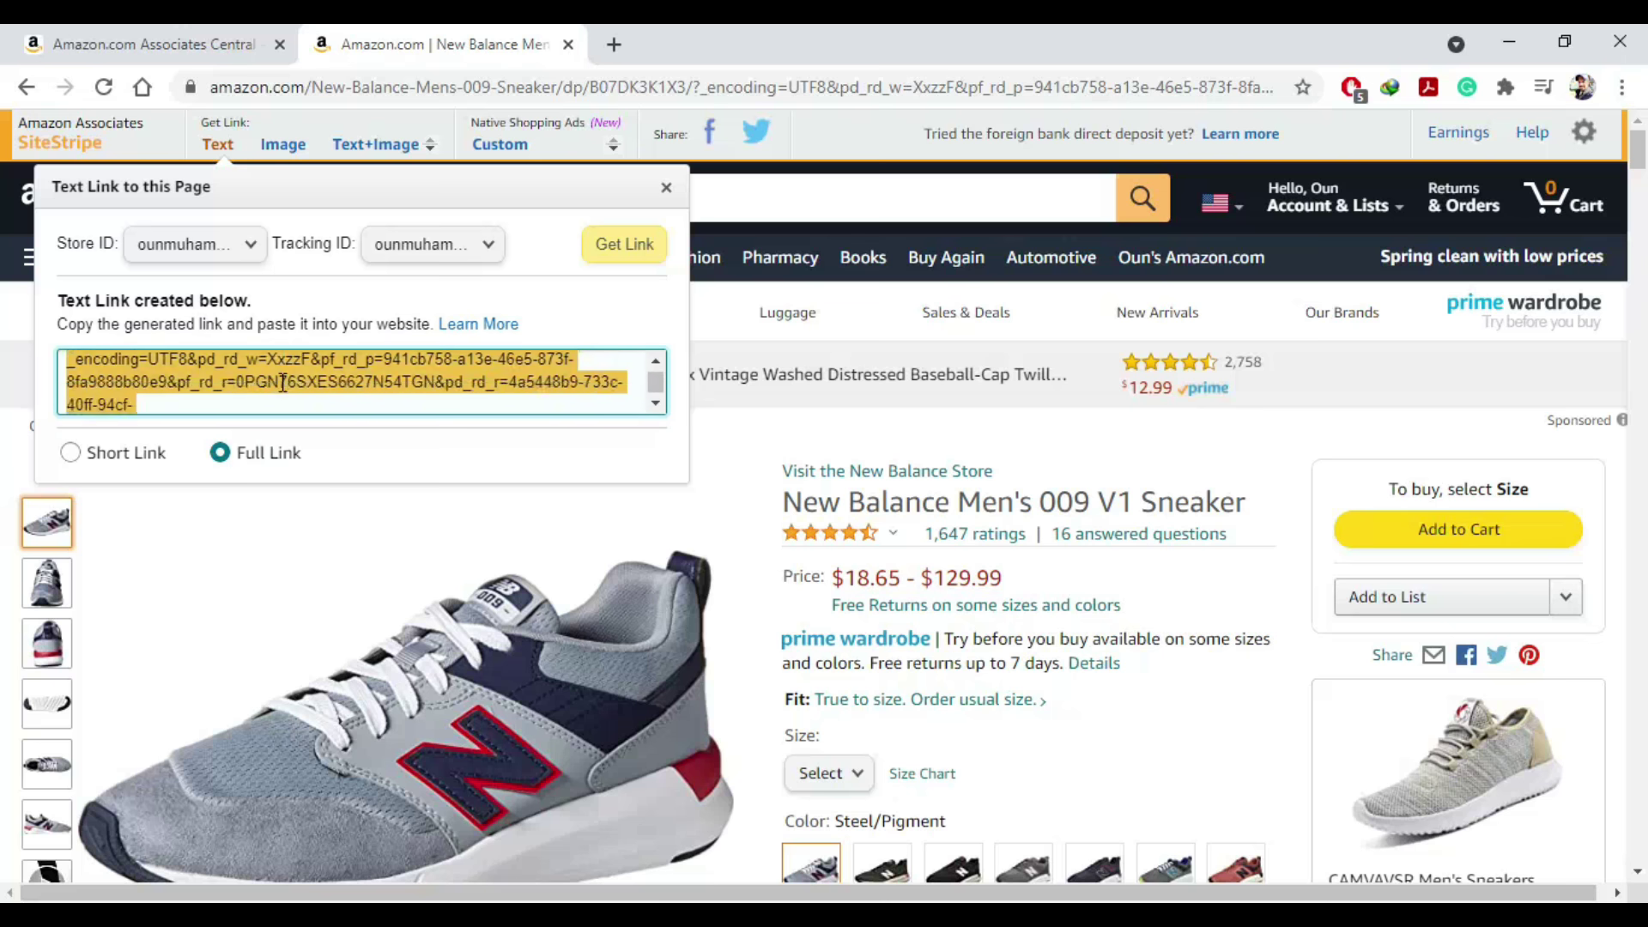
{"action": "left_click", "coordinate": [70, 454]}
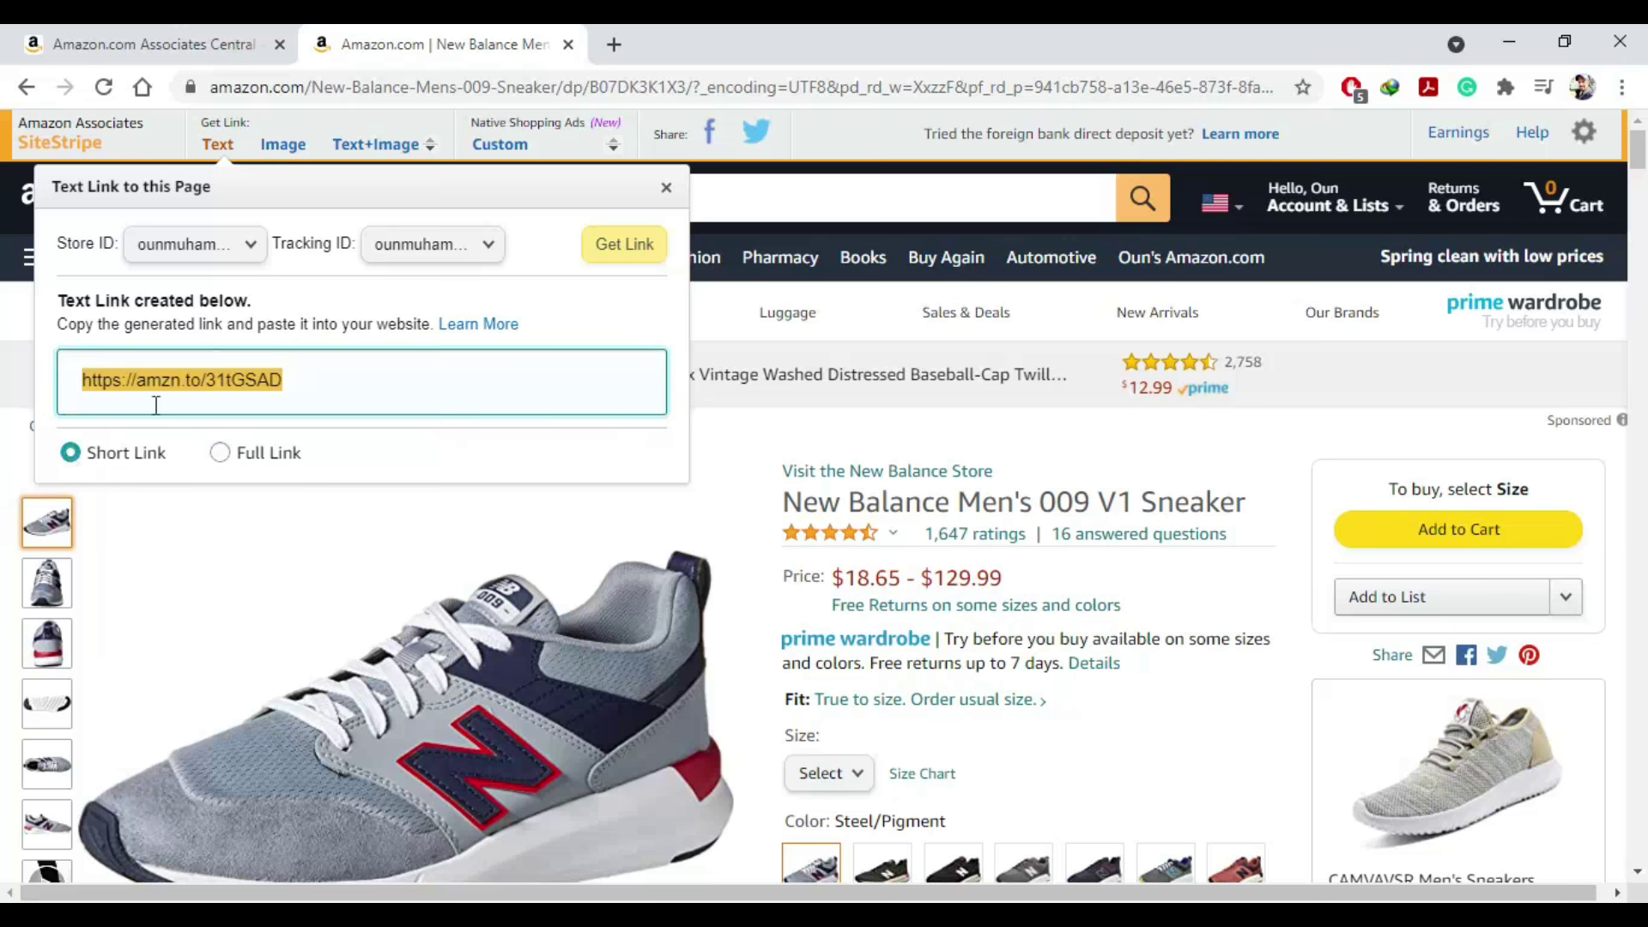
Generate an image link for the sneaker page and try the Small, Medium and Large image sizes
{"action": "left_click", "coordinate": [283, 144]}
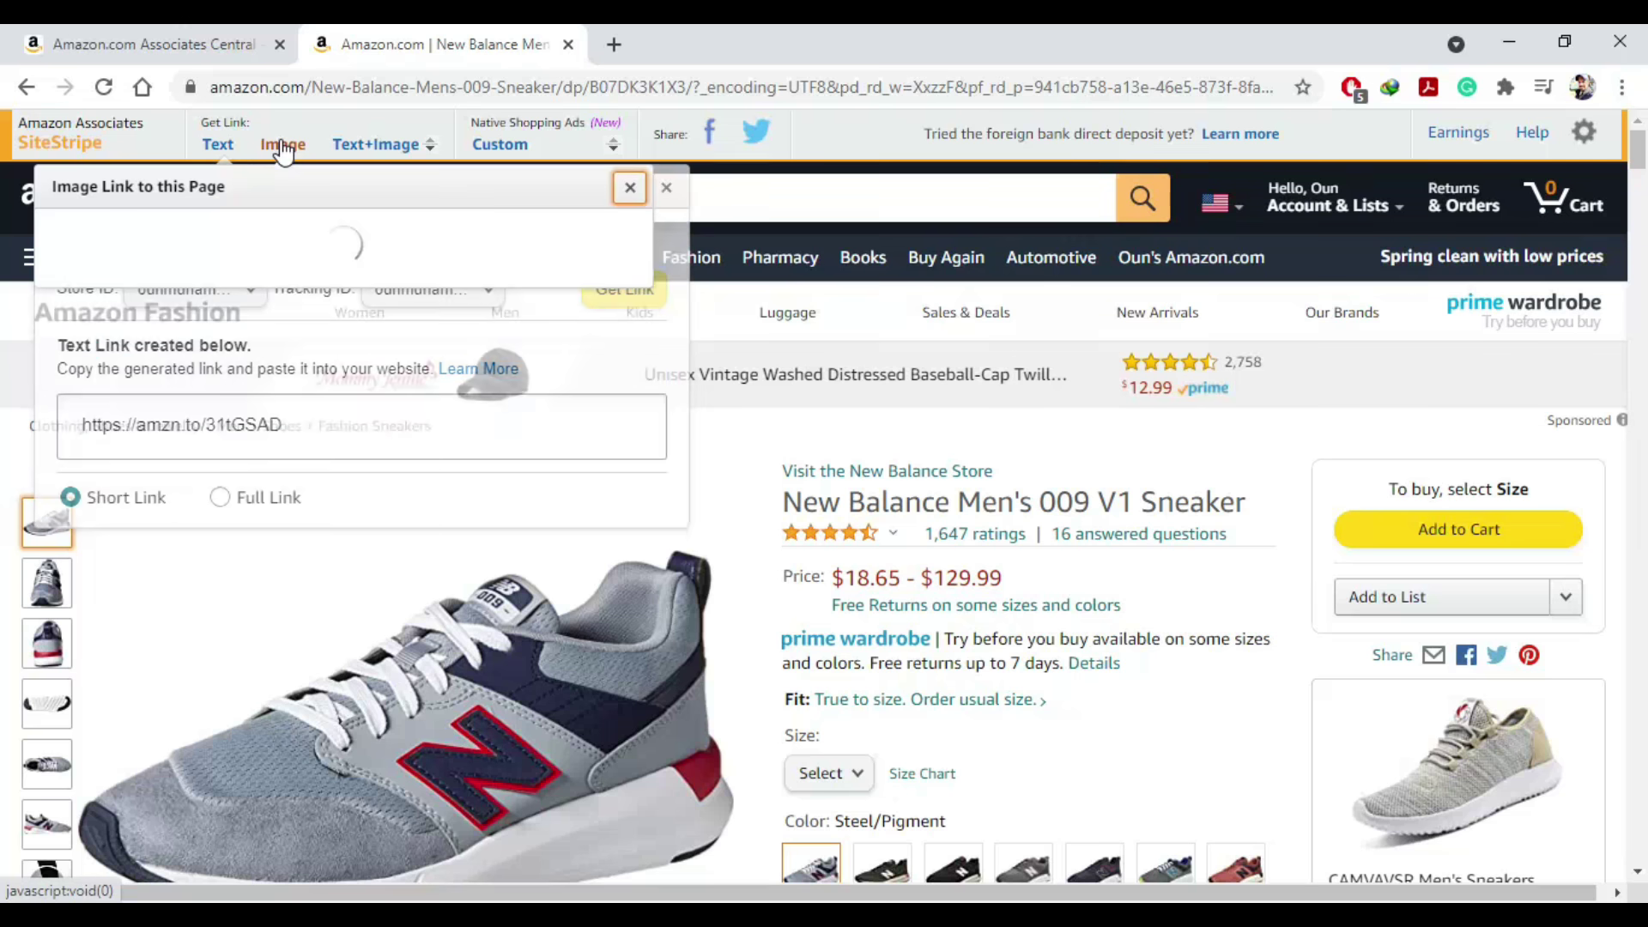
{"action": "left_click", "coordinate": [83, 336]}
{"action": "left_click", "coordinate": [83, 371]}
{"action": "left_click", "coordinate": [82, 410]}
{"action": "left_click", "coordinate": [82, 336]}
{"action": "left_click", "coordinate": [83, 372]}
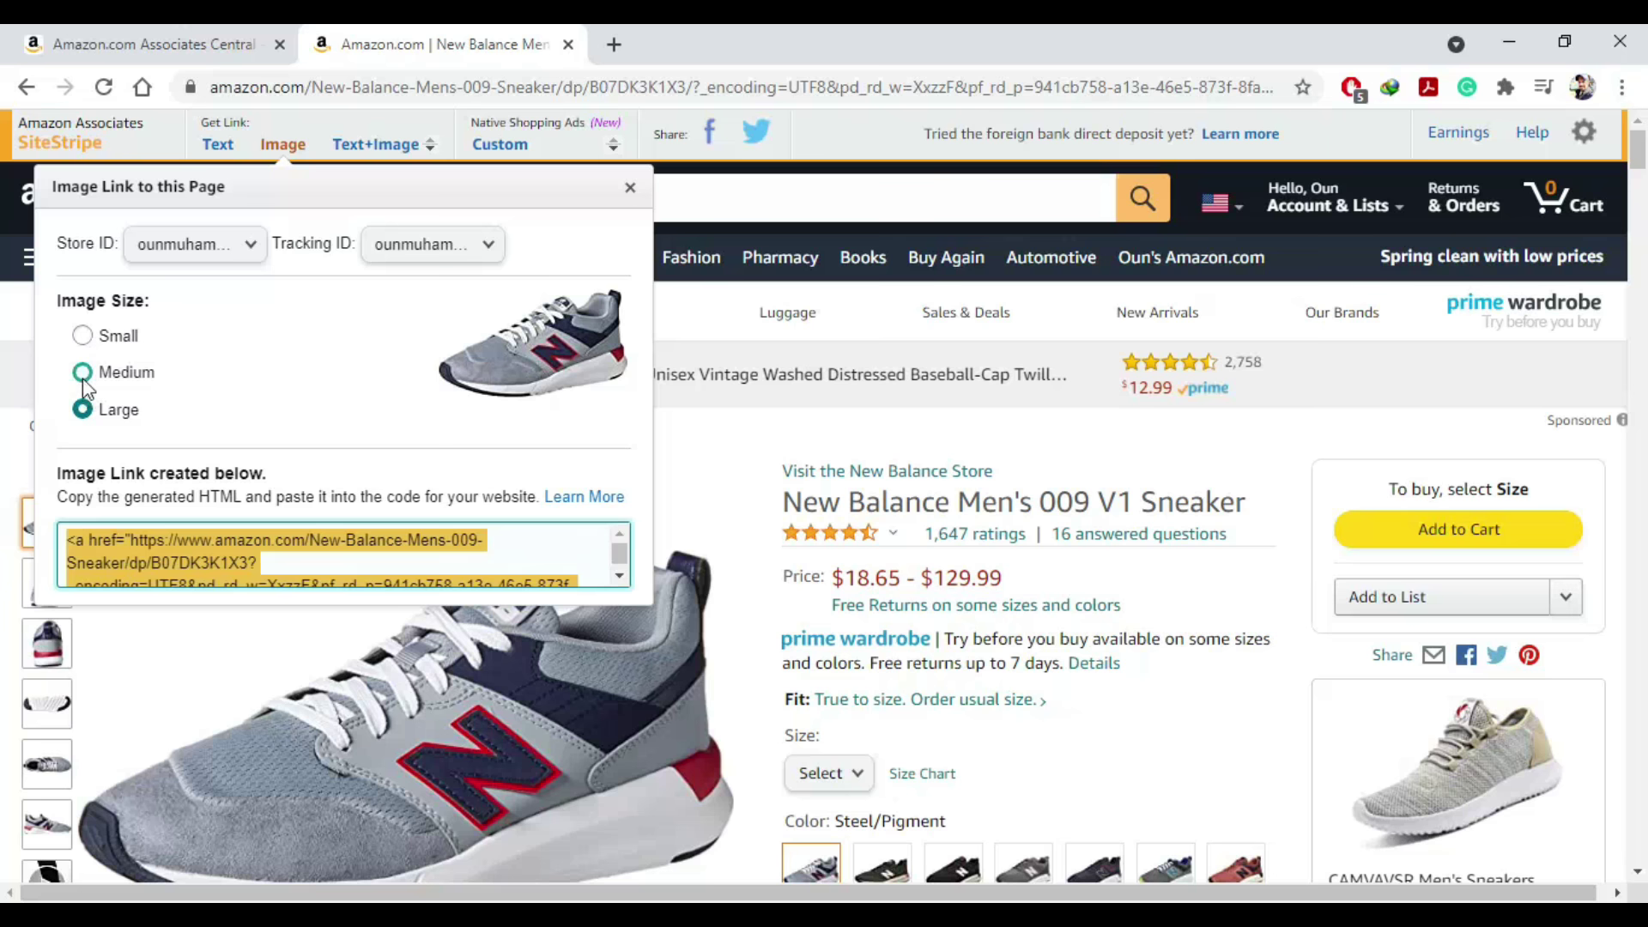
Generate a combined text and image link for the sneaker page and read through its HTML code
{"action": "left_click", "coordinate": [369, 150]}
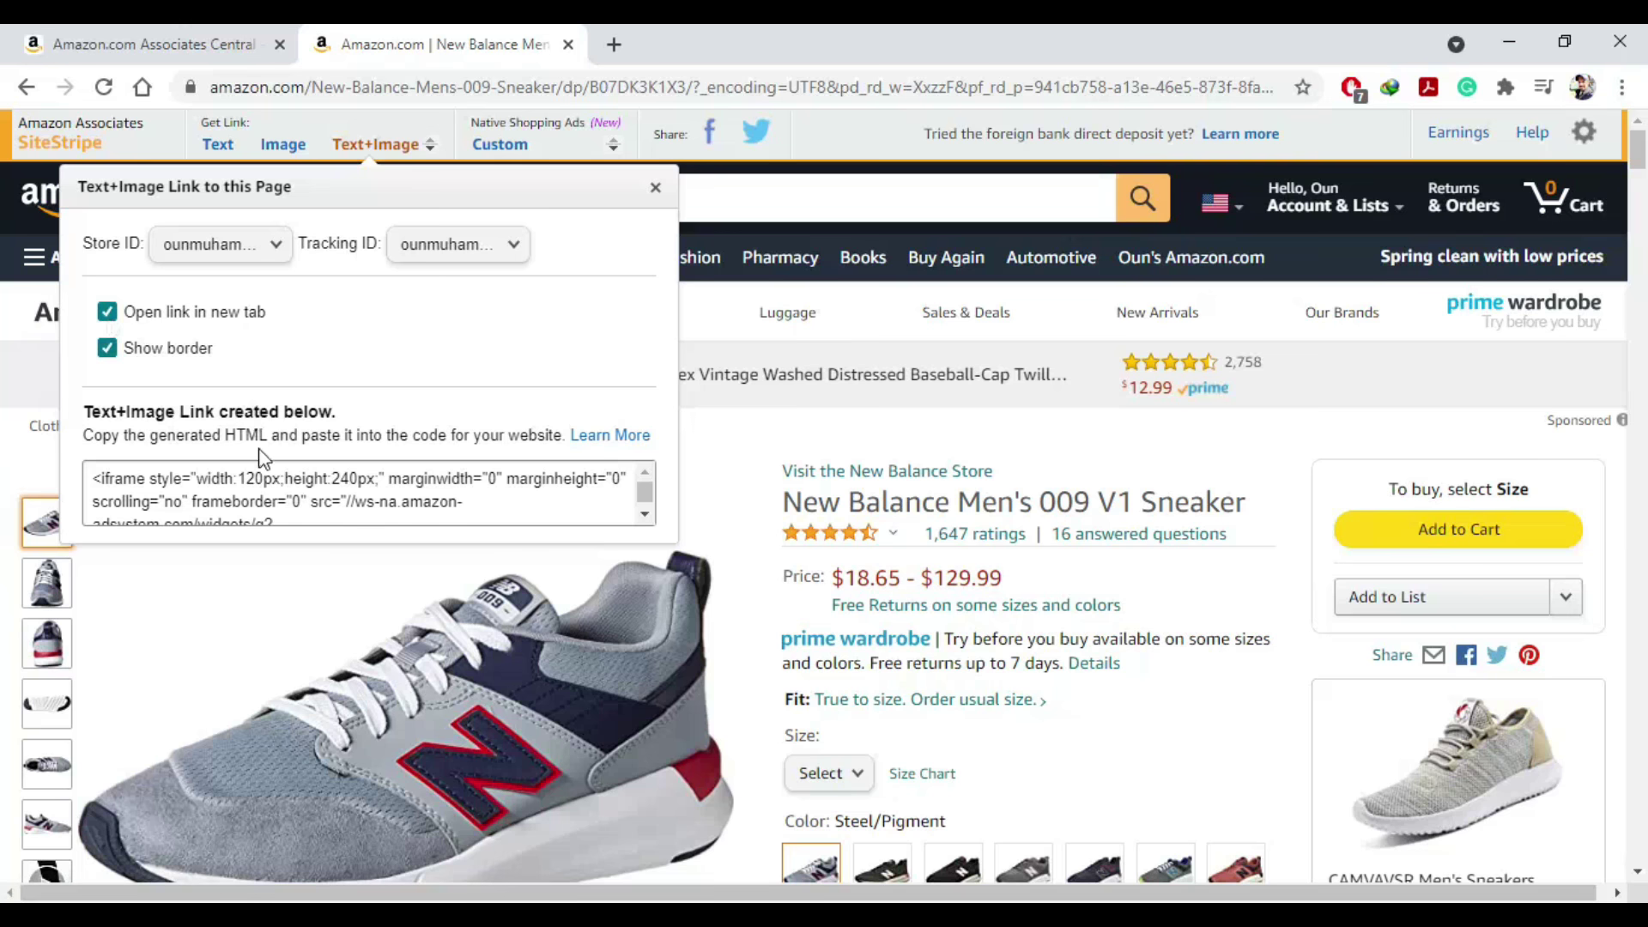
{"action": "scroll", "coordinate": [262, 456], "scroll_direction": "down", "scroll_amount": 3}
{"action": "scroll", "coordinate": [342, 304], "scroll_direction": "up", "scroll_amount": 3}
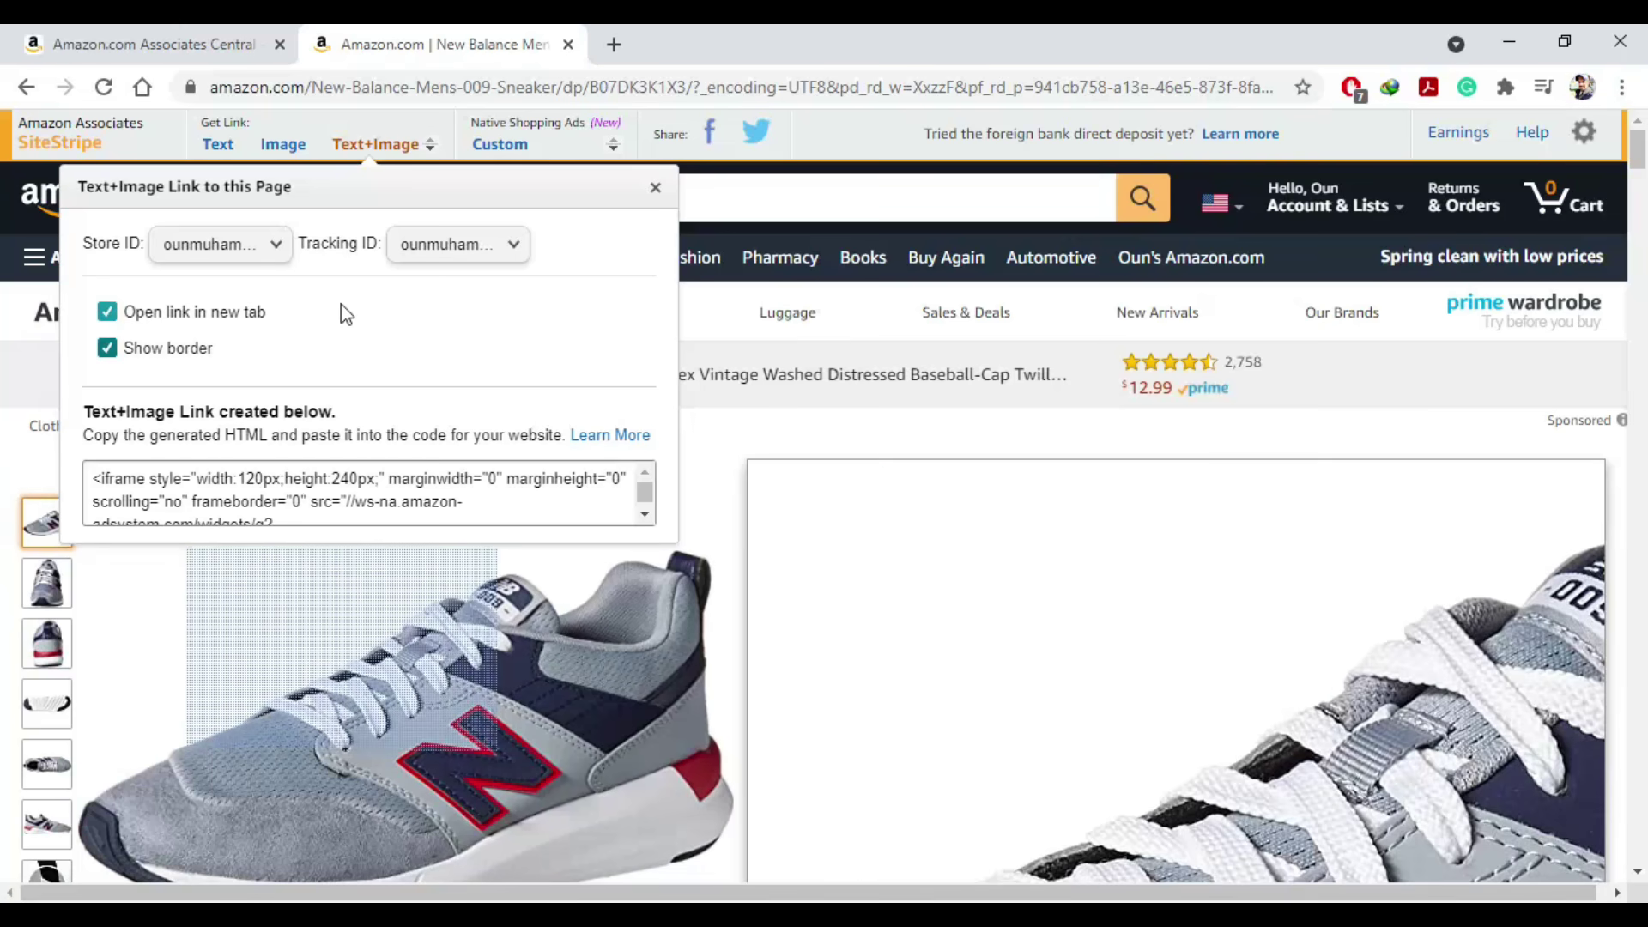
Generate the short text link for the sneaker page again and copy it
{"action": "left_click", "coordinate": [218, 146]}
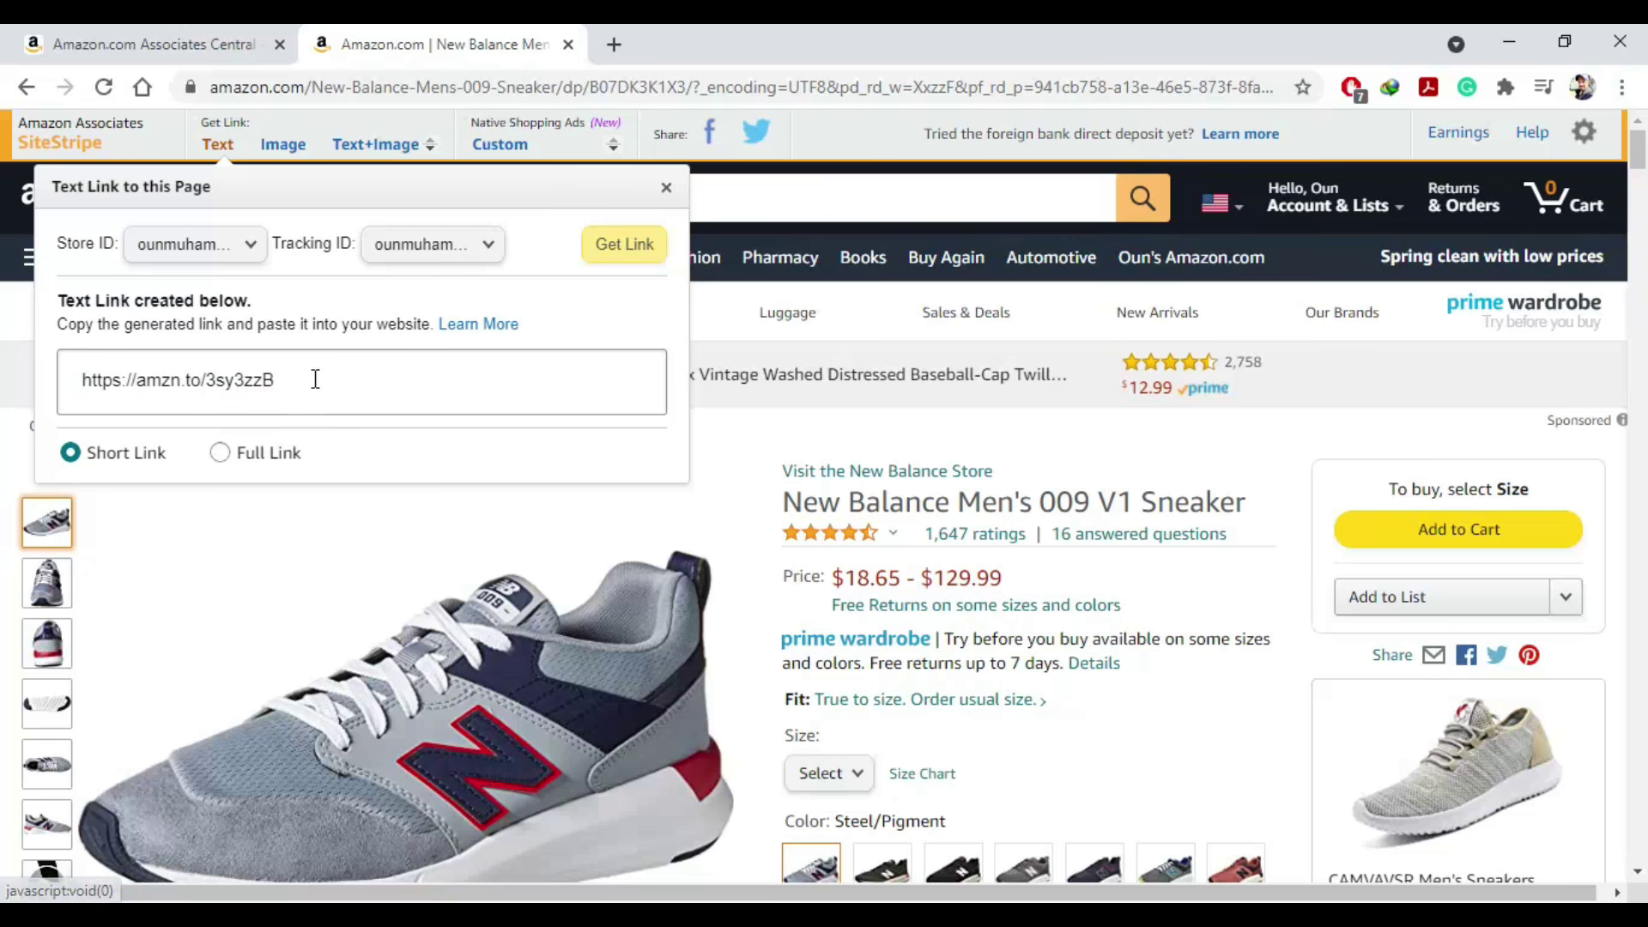
{"action": "left_click", "coordinate": [287, 379]}
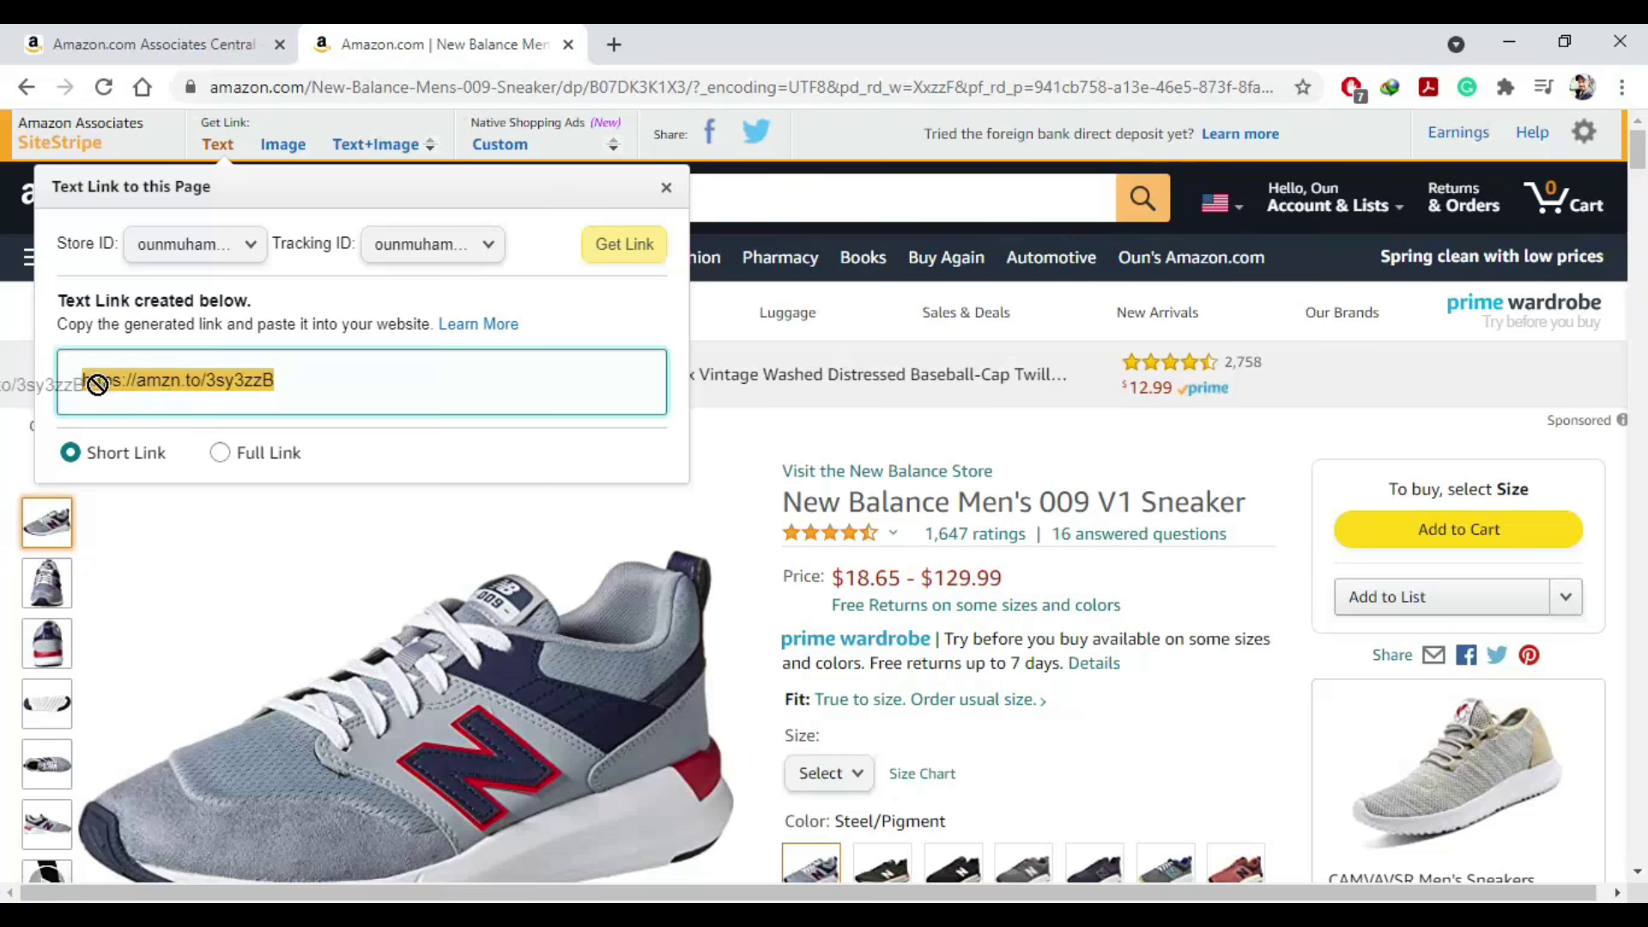
{"action": "right_click", "coordinate": [193, 380]}
{"action": "left_click", "coordinate": [245, 394]}
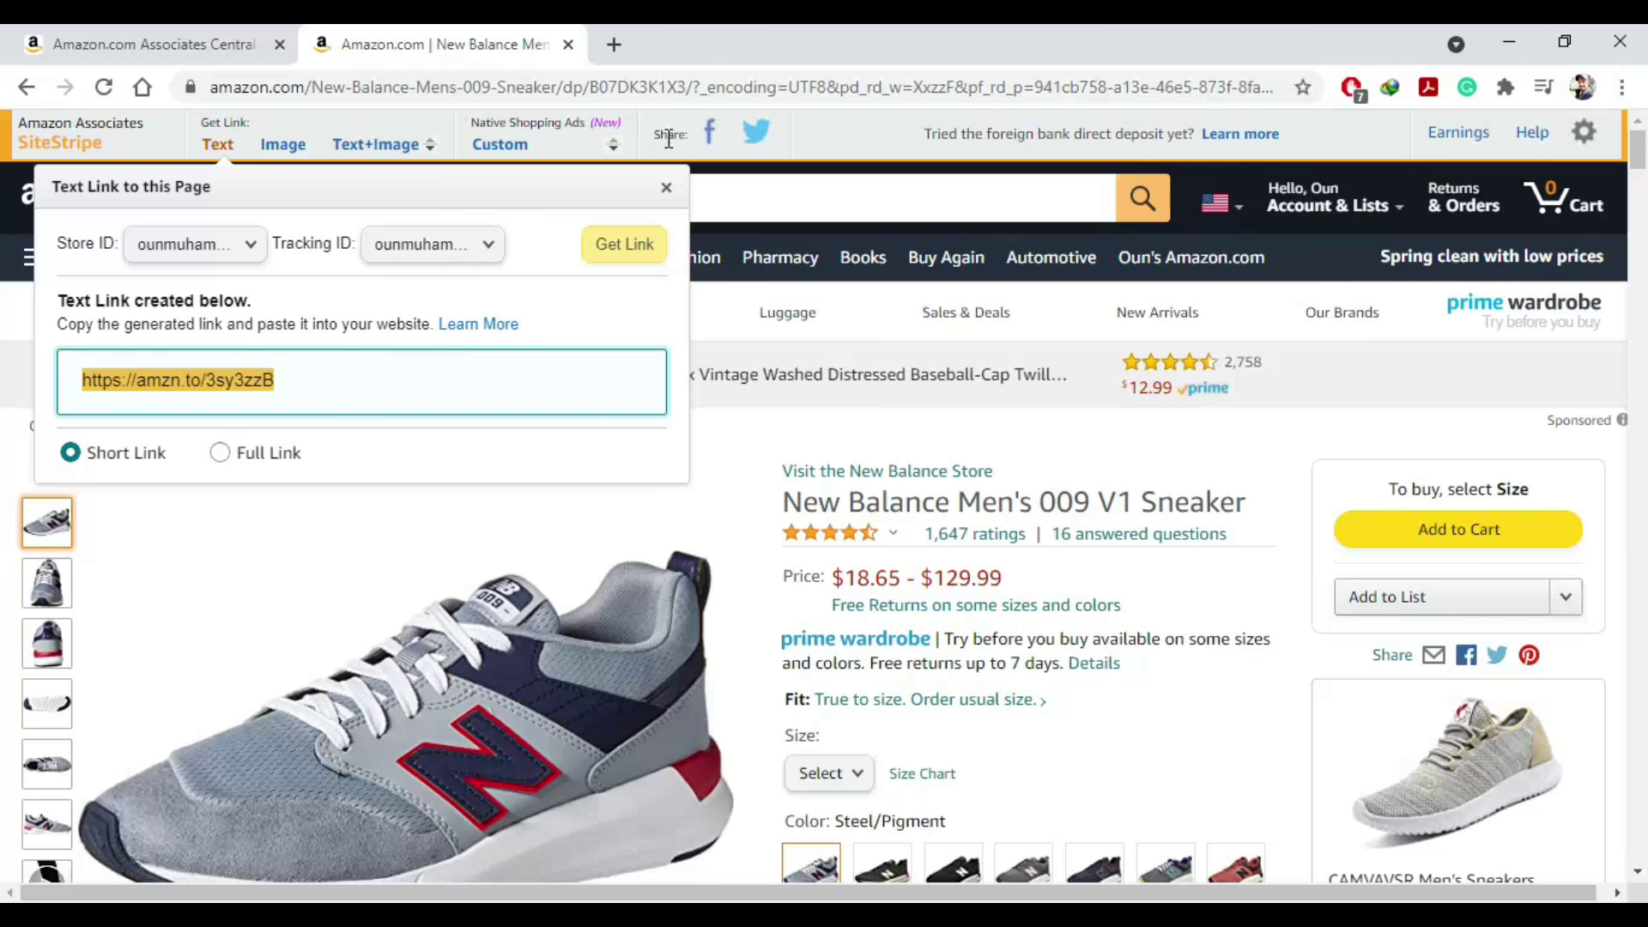
Check the Facebook sharing window for the sneaker page and close it without logging in
{"action": "left_click", "coordinate": [710, 136]}
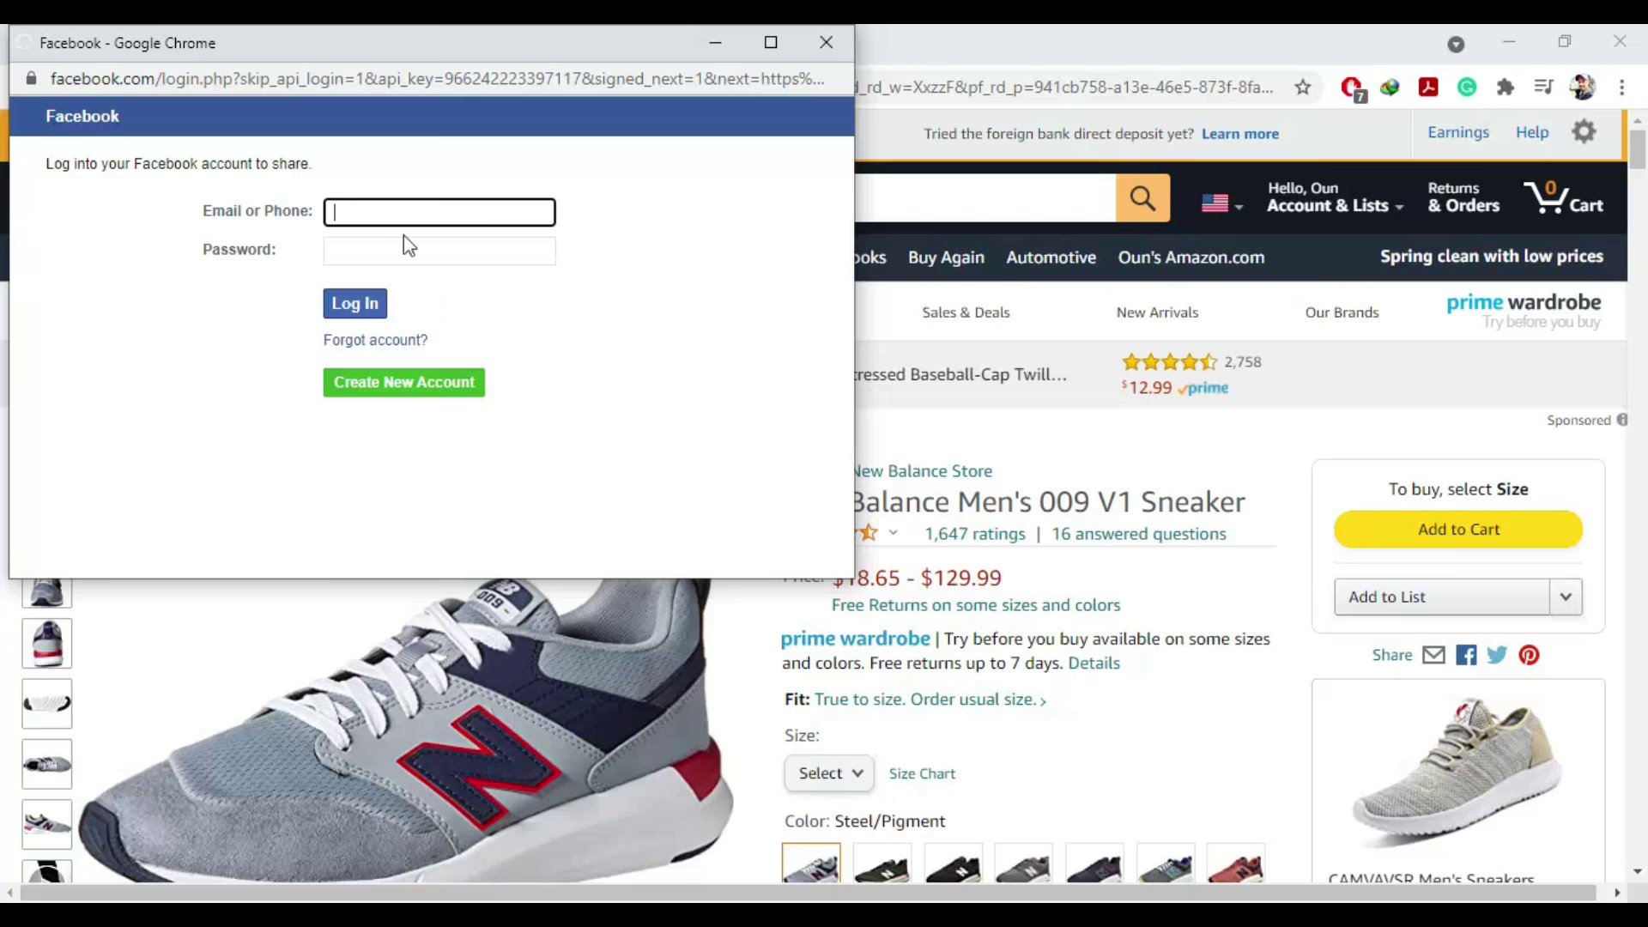
{"action": "left_click", "coordinate": [820, 43]}
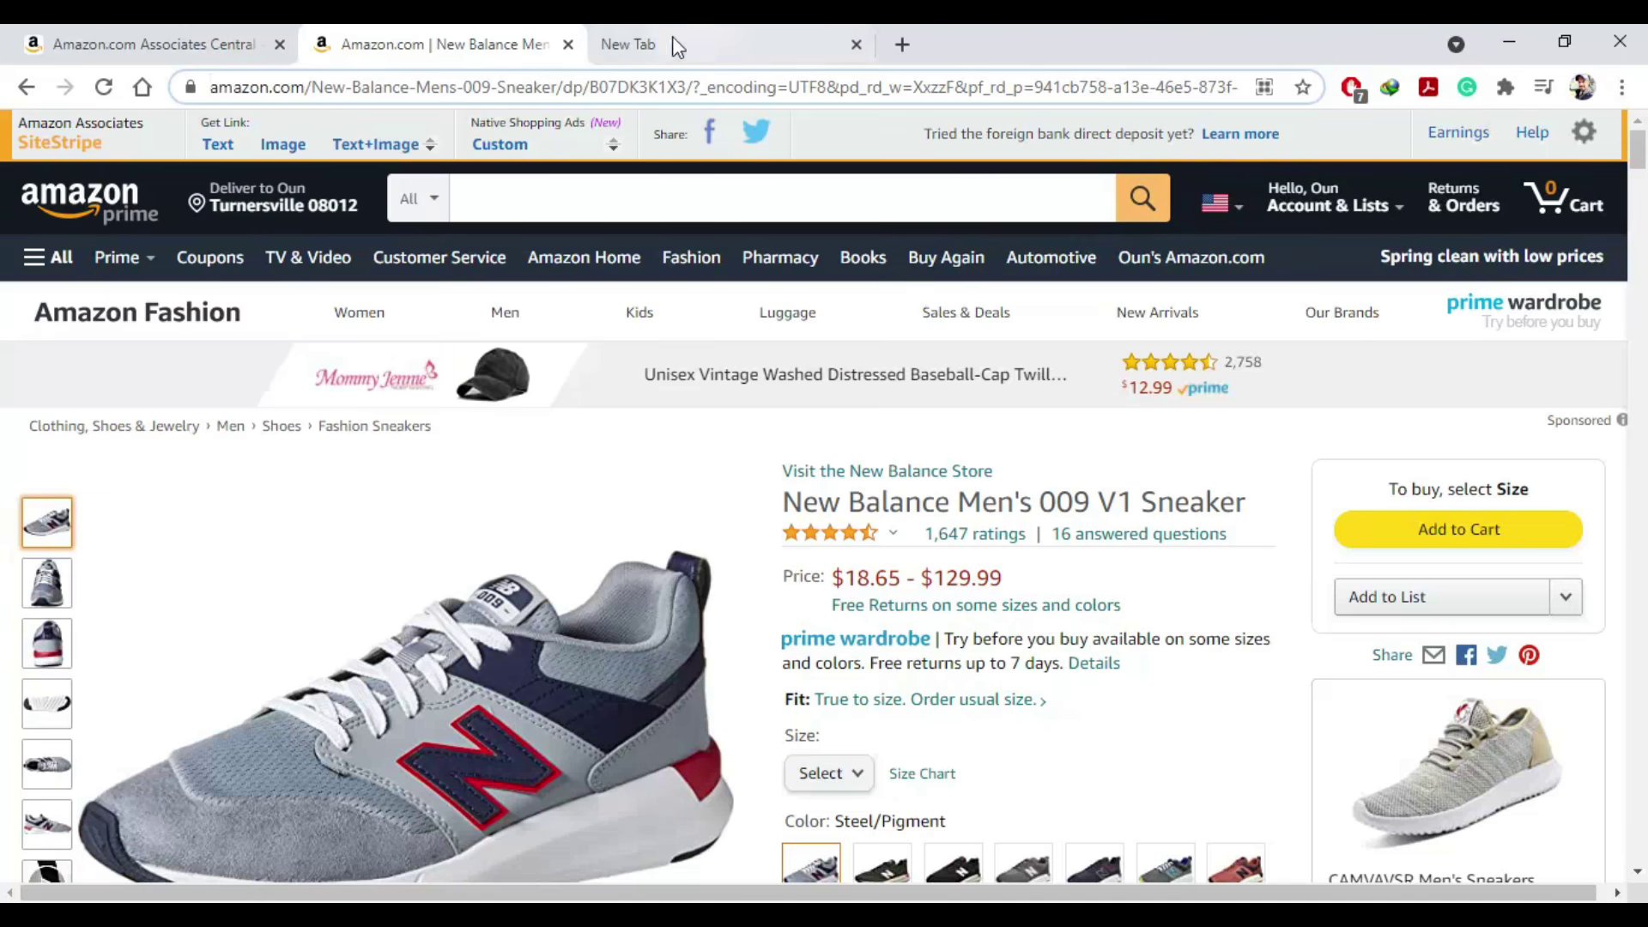
{"action": "left_click", "coordinate": [697, 51]}
{"action": "right_click", "coordinate": [451, 84]}
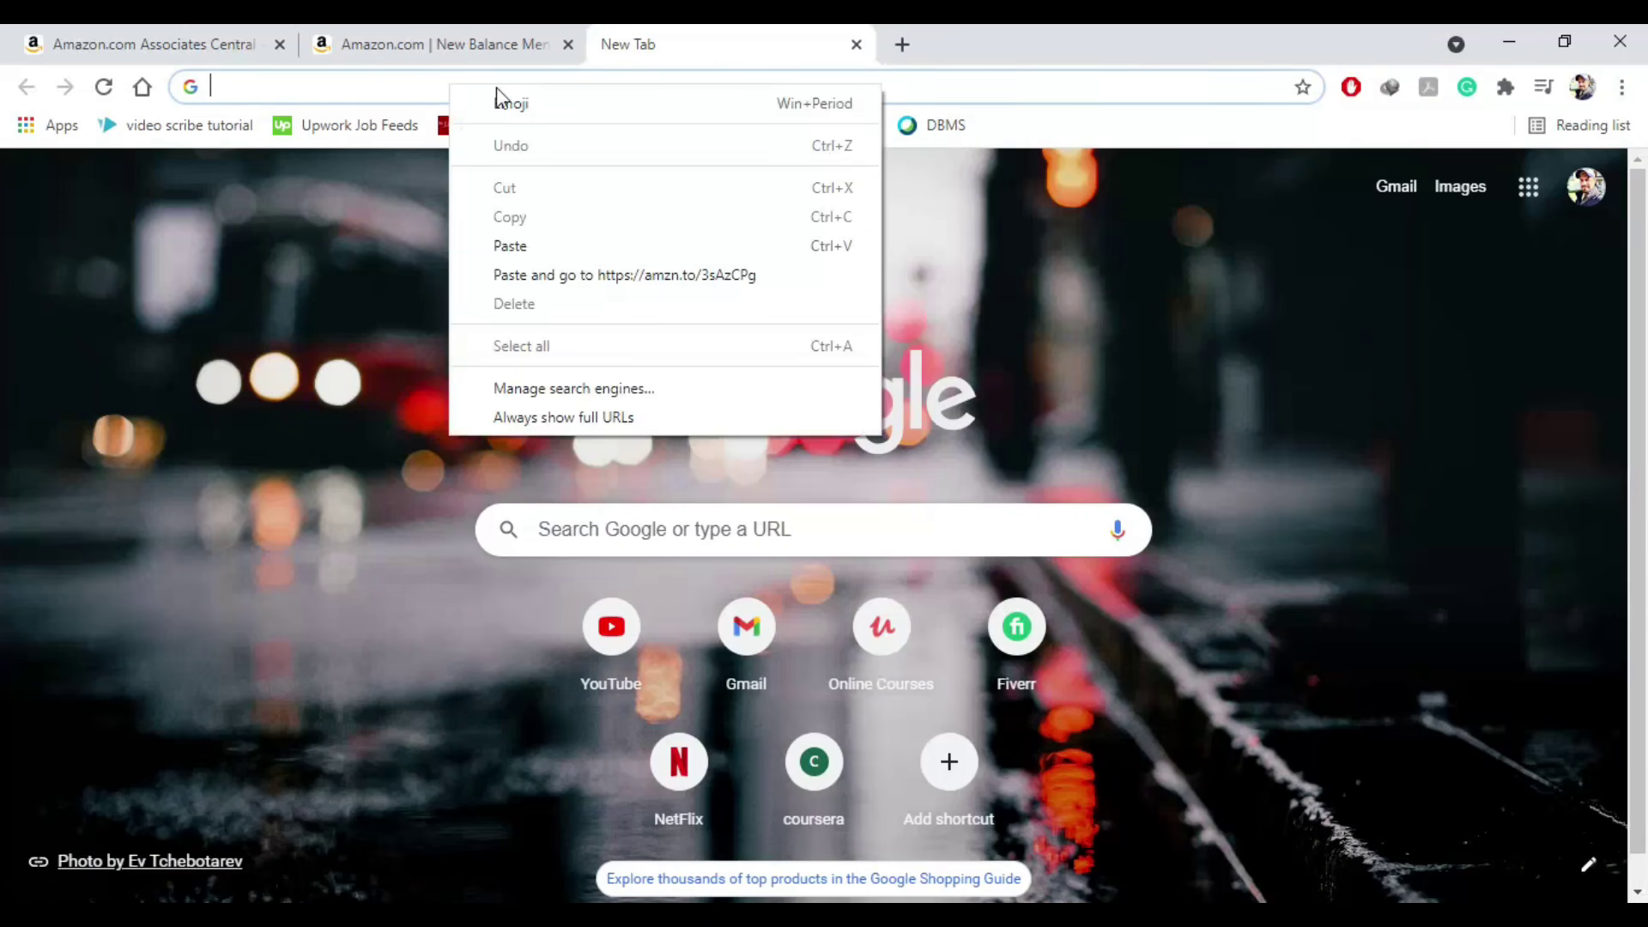
{"action": "left_click", "coordinate": [510, 245]}
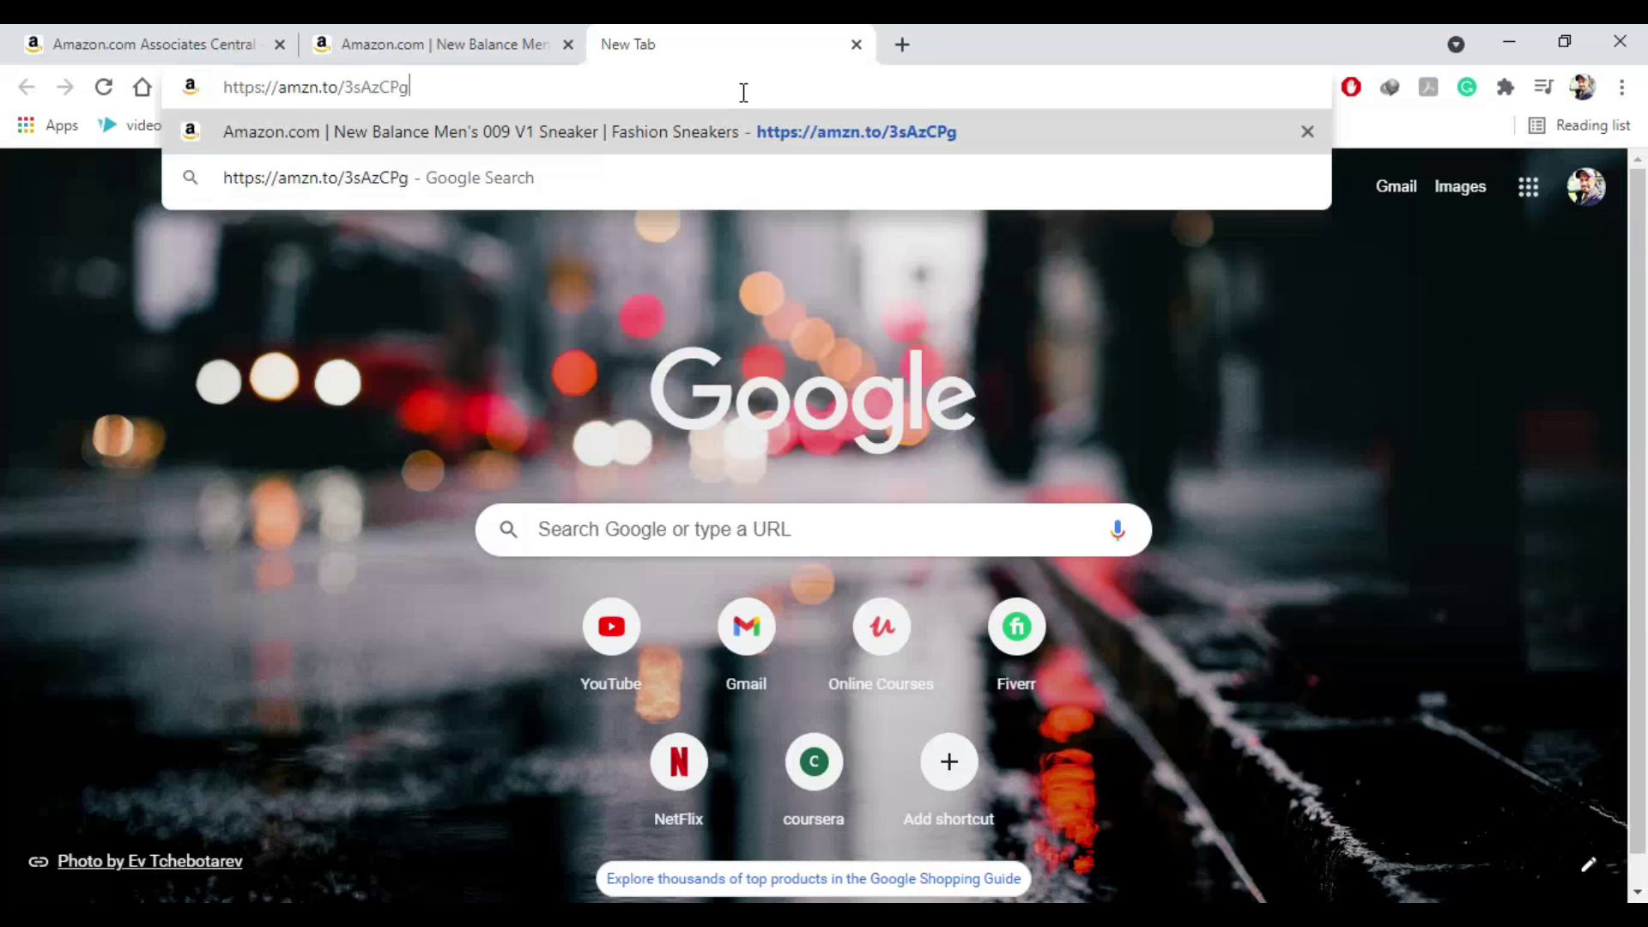
{"action": "key", "text": "Return"}
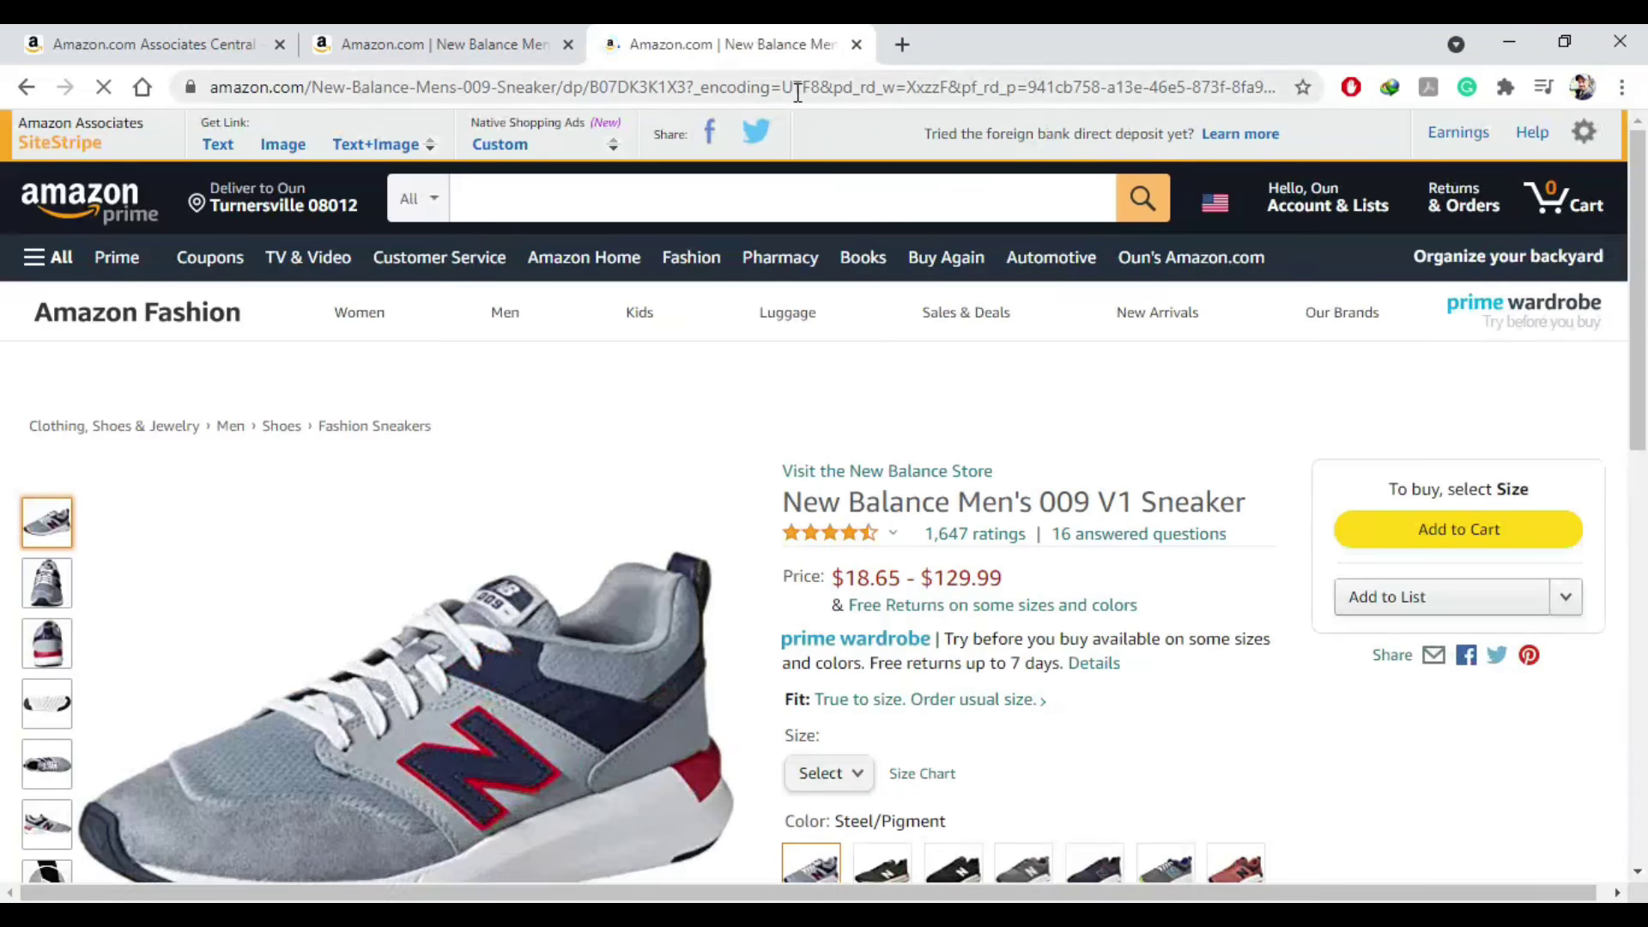
Go through the expanded product page address to its tag parameter and highlight the affiliate tracking ID
{"action": "double_click", "coordinate": [805, 87]}
{"action": "key", "text": "Right"}
{"action": "key", "text": "Right"}
{"action": "key", "text": "Right"}
{"action": "key", "text": "Right"}
{"action": "key", "text": "Right"}
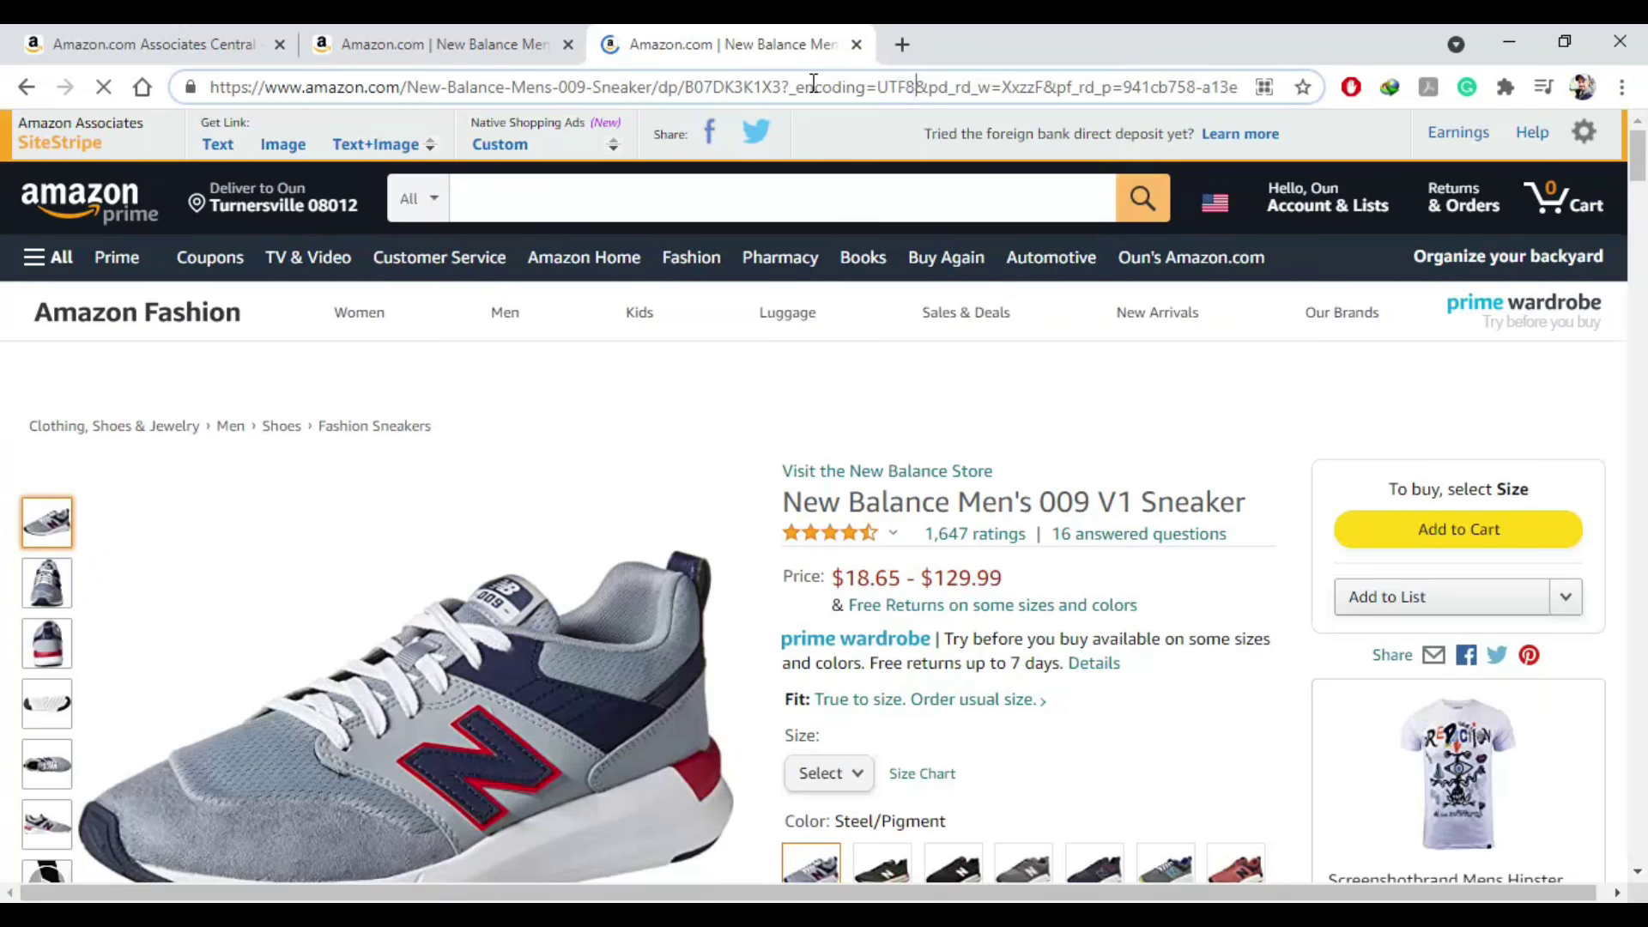
{"action": "key", "text": "Right"}
{"action": "key", "text": "Right"}
{"action": "key", "text": "Right"}
{"action": "key", "text": "Right"}
{"action": "key", "text": "Right"}
{"action": "key", "text": "Right"}
{"action": "key", "text": "Right"}
{"action": "key", "text": "Right"}
{"action": "key", "text": "Right"}
{"action": "key", "text": "Right"}
{"action": "key", "text": "Right"}
{"action": "key", "text": "Right"}
{"action": "key", "text": "Right"}
{"action": "key", "text": "Right"}
{"action": "key", "text": "Right"}
{"action": "key", "text": "Right"}
{"action": "key", "text": "Right"}
{"action": "key", "text": "Right"}
{"action": "key", "text": "Right"}
{"action": "key", "text": "Right"}
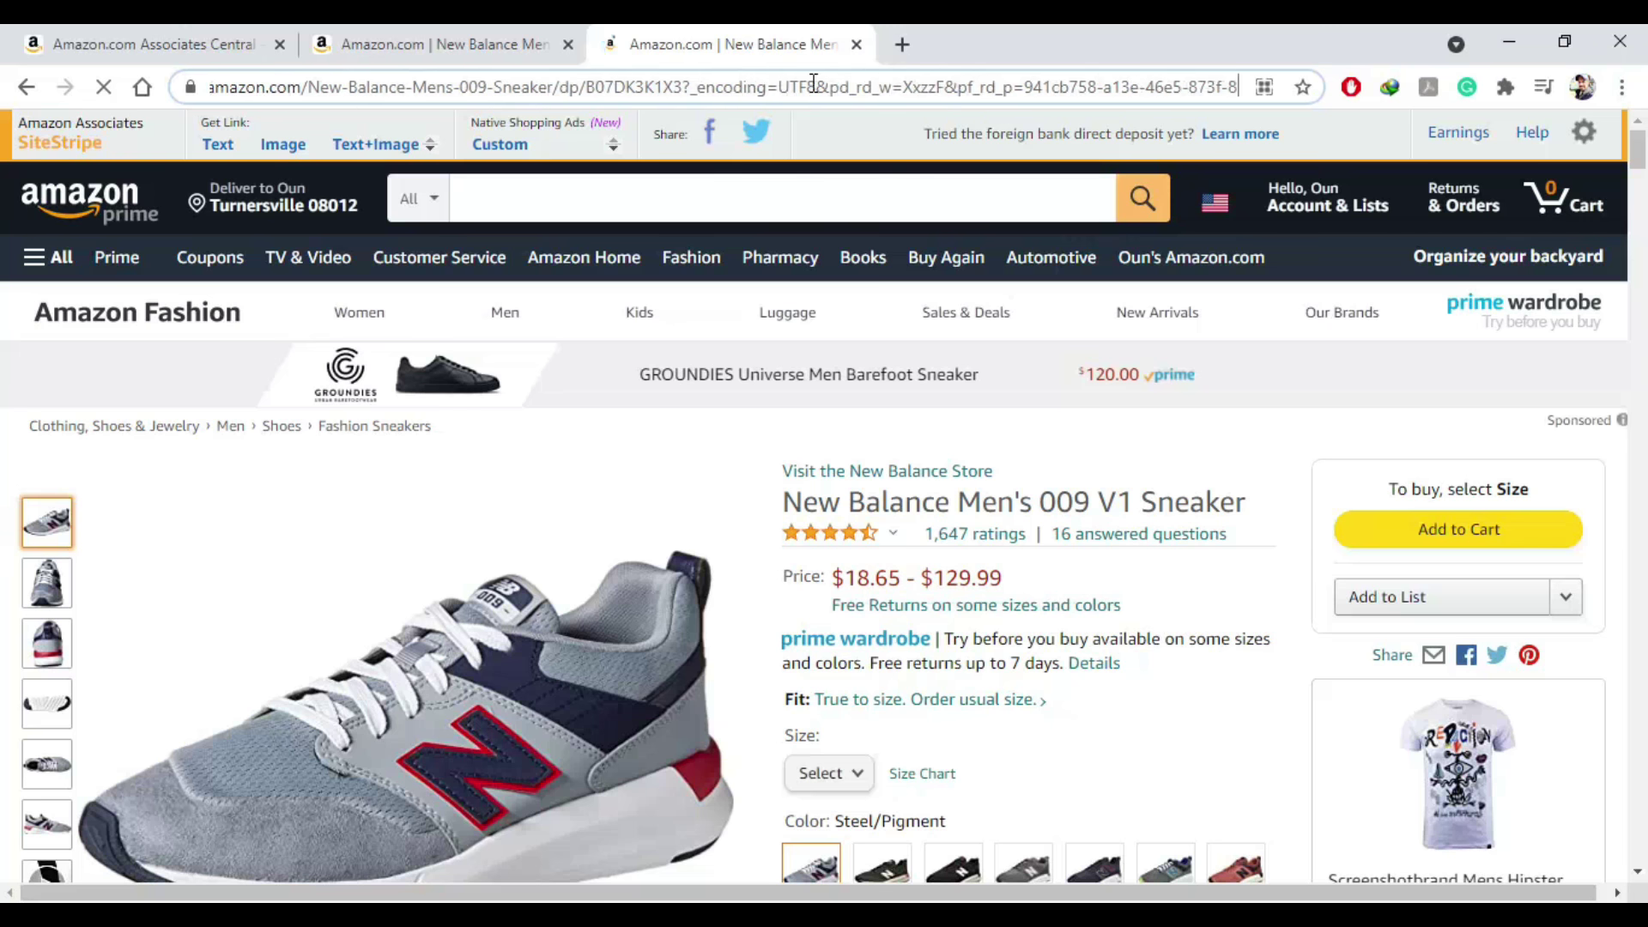
{"action": "key", "text": "Right"}
{"action": "key", "text": "Right"}
{"action": "key", "text": "Right"}
{"action": "key", "text": "Right"}
{"action": "key", "text": "Right"}
{"action": "key", "text": "Right"}
{"action": "key", "text": "Right"}
{"action": "key", "text": "Right"}
{"action": "key", "text": "Right"}
{"action": "key", "text": "Right"}
{"action": "key", "text": "Right"}
{"action": "key", "text": "Right"}
{"action": "key", "text": "Right"}
{"action": "key", "text": "Right"}
{"action": "key", "text": "Right"}
{"action": "key", "text": "Right"}
{"action": "key", "text": "Right"}
{"action": "key", "text": "Right"}
{"action": "key", "text": "Right"}
{"action": "key", "text": "Right"}
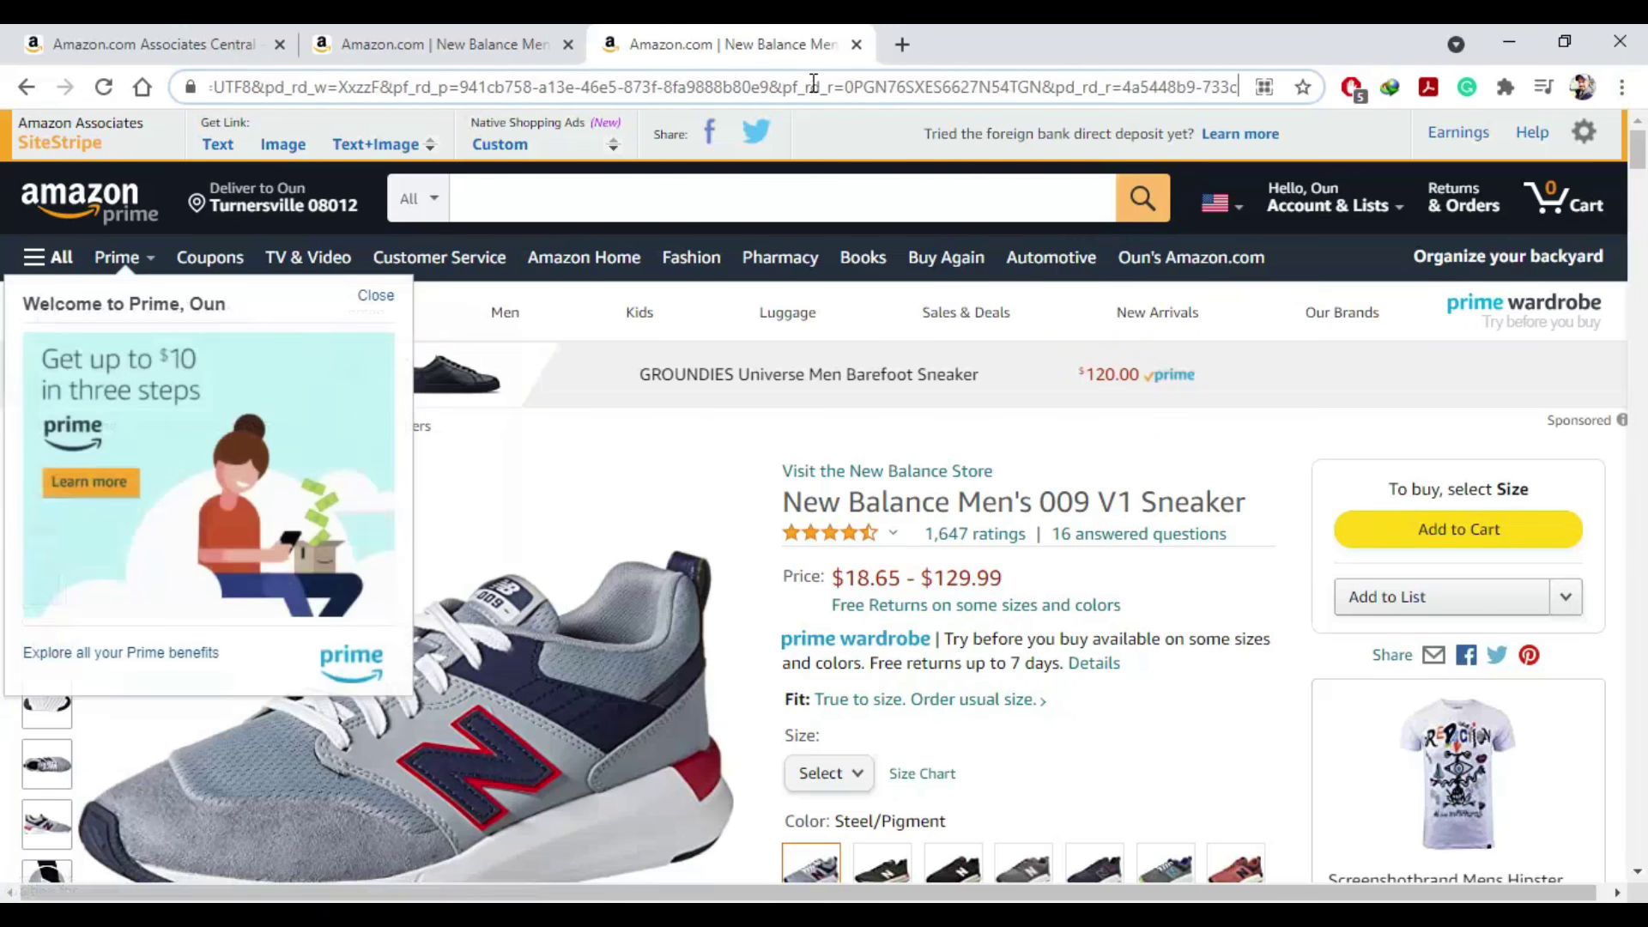
{"action": "key", "text": "Right"}
{"action": "key", "text": "Right"}
{"action": "key", "text": "Right"}
{"action": "key", "text": "Right"}
{"action": "key", "text": "Right"}
{"action": "key", "text": "Right"}
{"action": "key", "text": "Right"}
{"action": "key", "text": "Right"}
{"action": "key", "text": "Right"}
{"action": "key", "text": "Right"}
{"action": "key", "text": "Right"}
{"action": "key", "text": "Right"}
{"action": "key", "text": "Right"}
{"action": "key", "text": "Right"}
{"action": "key", "text": "Right"}
{"action": "key", "text": "Right"}
{"action": "key", "text": "Right"}
{"action": "key", "text": "Right"}
{"action": "key", "text": "Right"}
{"action": "key", "text": "Right"}
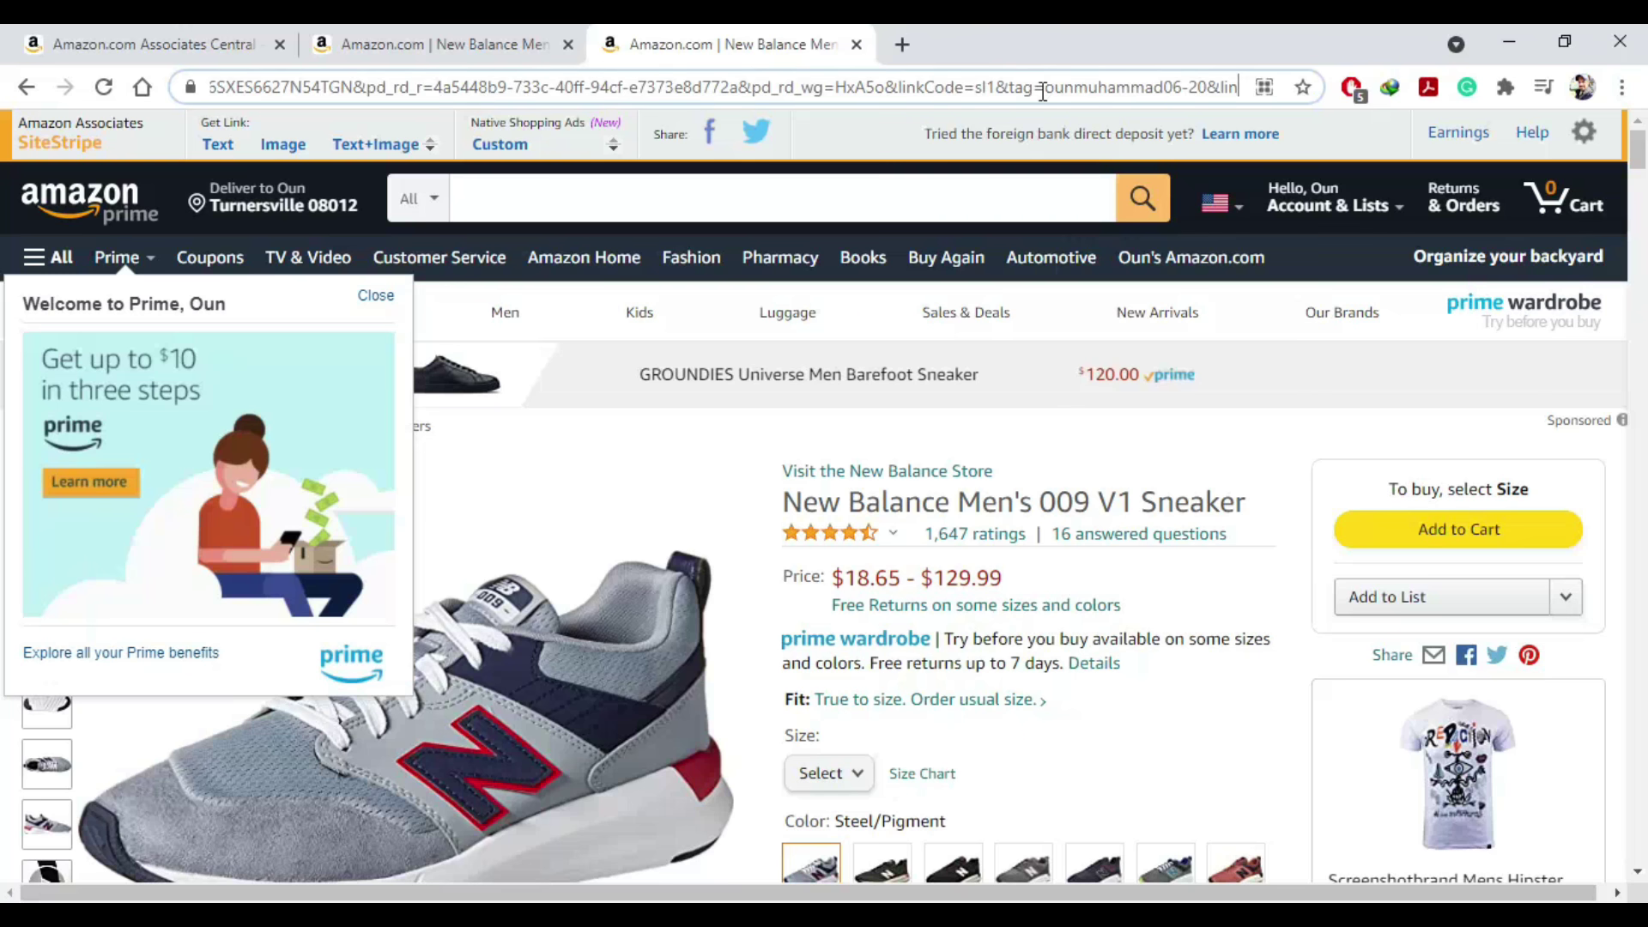
{"action": "left_click_drag", "start_coordinate": [1045, 87], "coordinate": [1215, 82]}
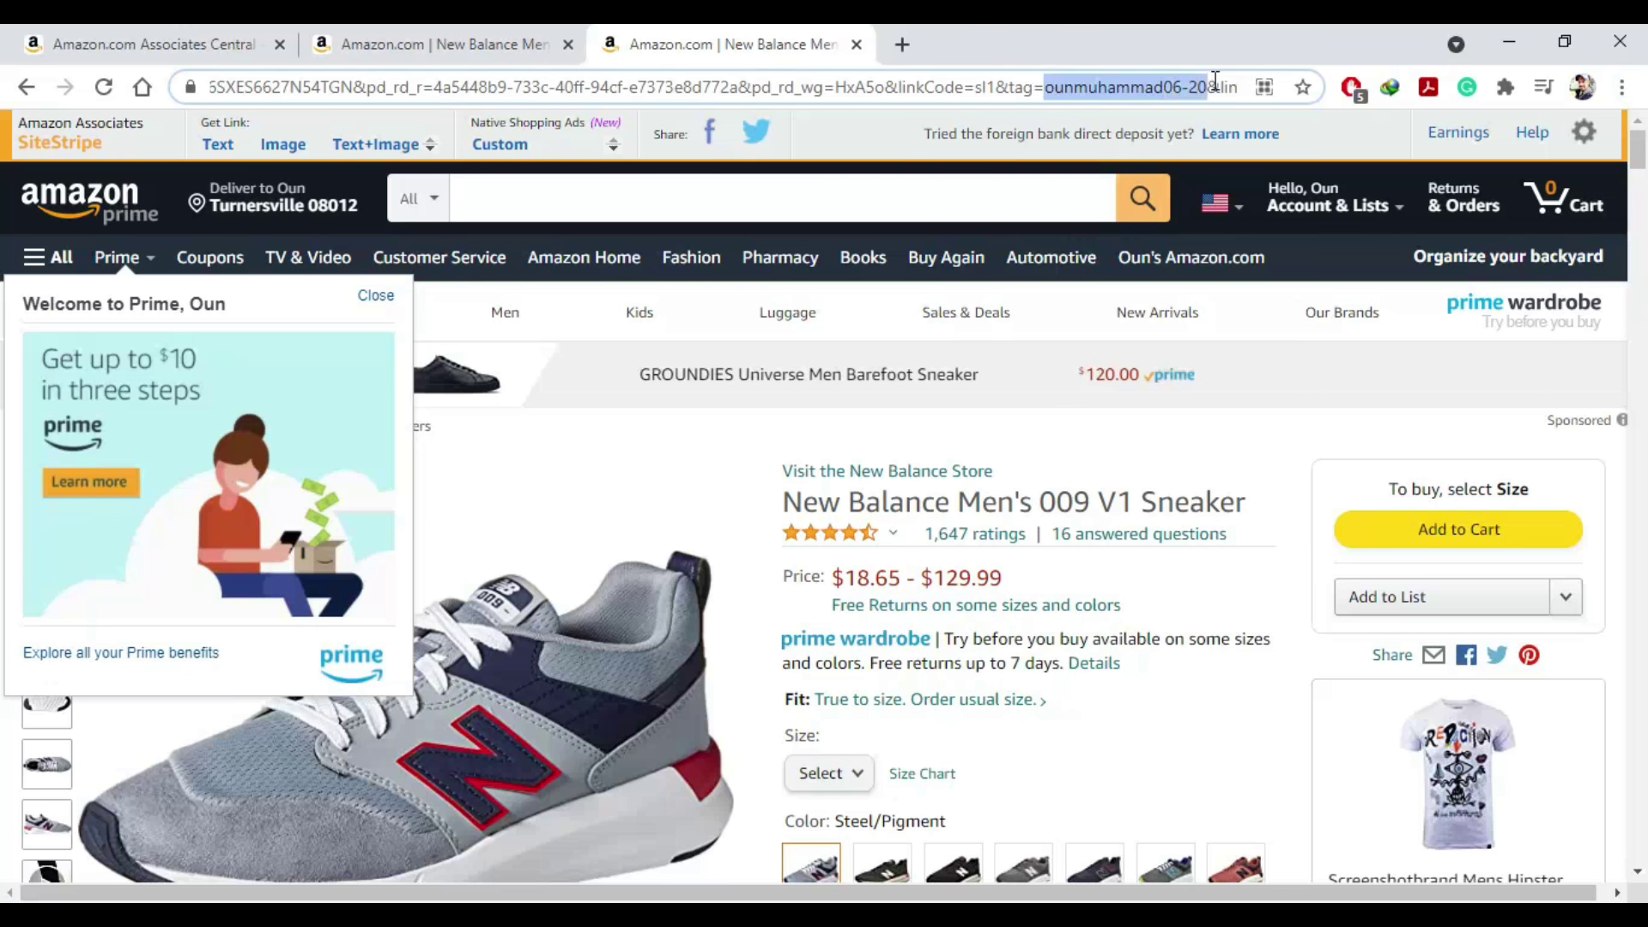